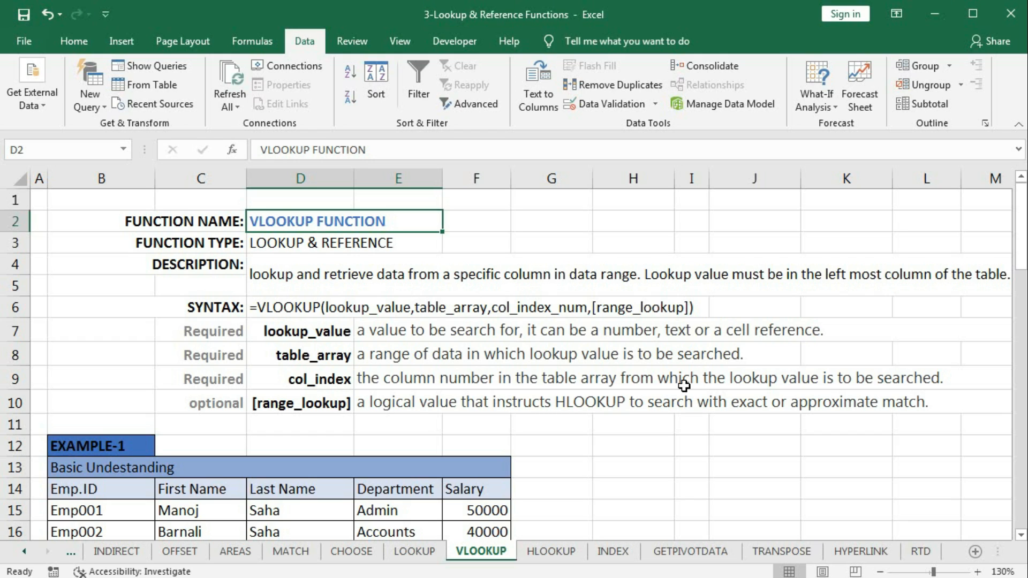
Select the Example-1 employee table, then its Emp.ID column, and the SYNTAX label cell.
scroll(684, 385, "down", 2)
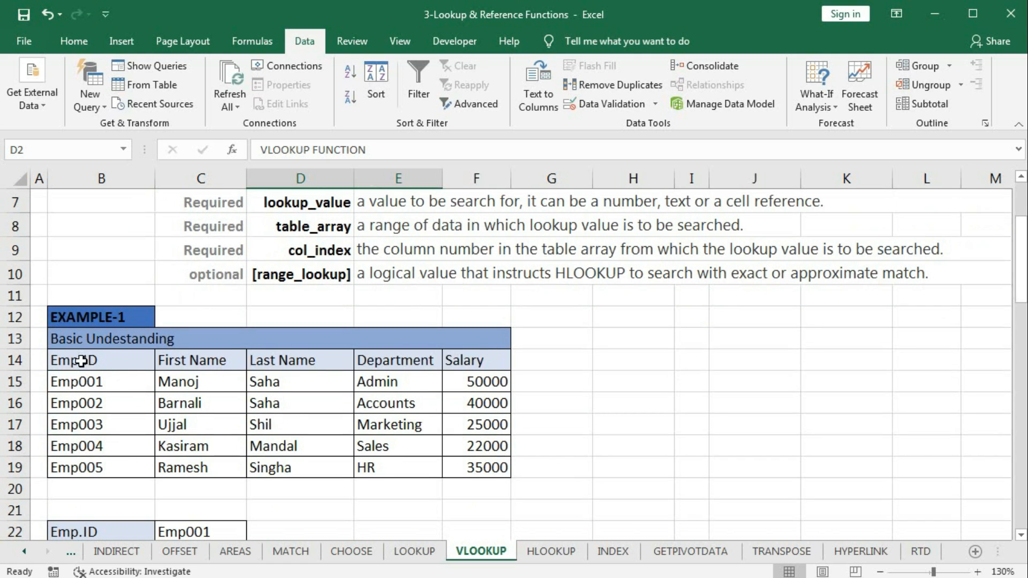
left_click_drag(85, 359, 475, 463)
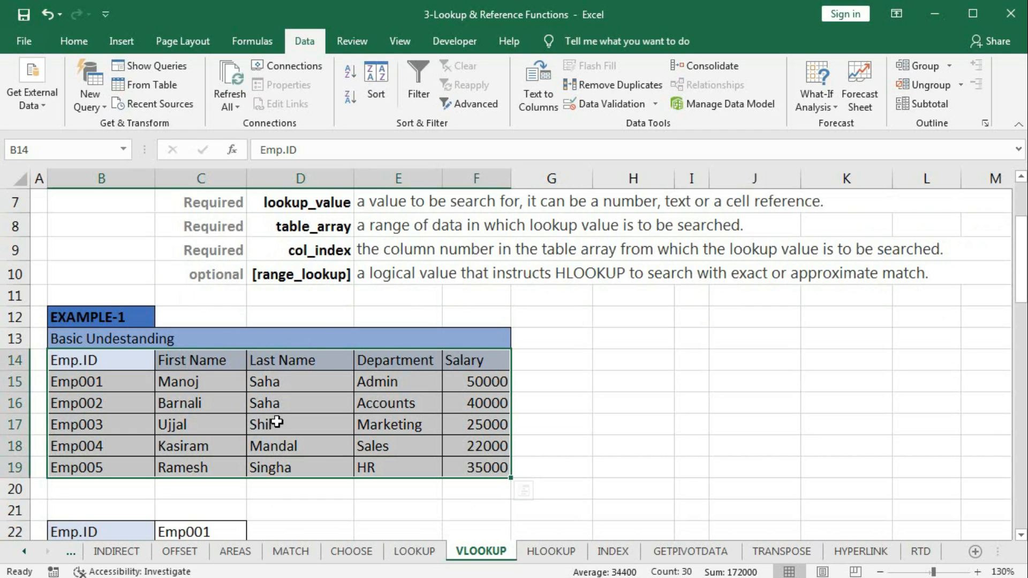
left_click_drag(125, 361, 111, 460)
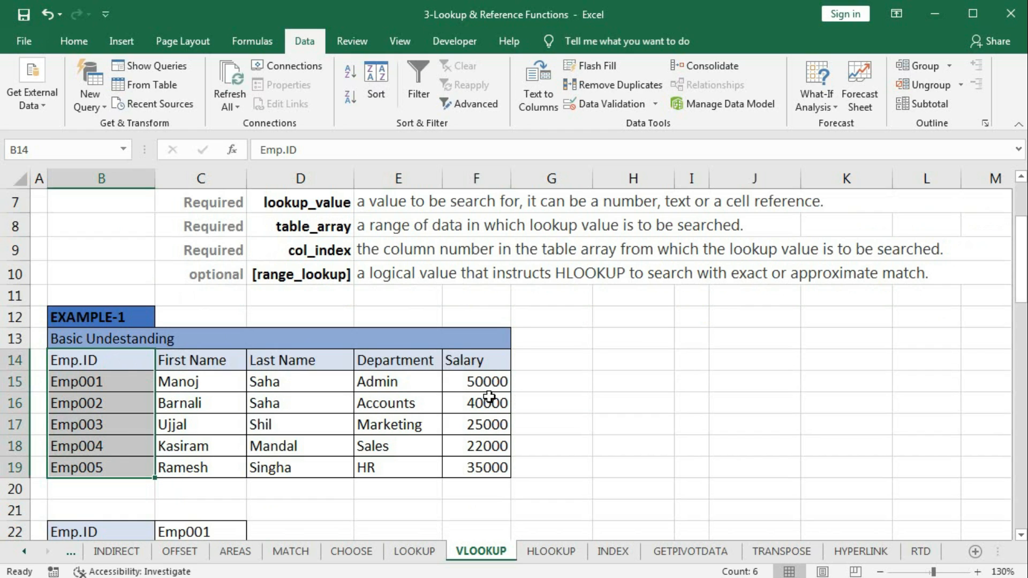
scroll(130, 460, "up", 2)
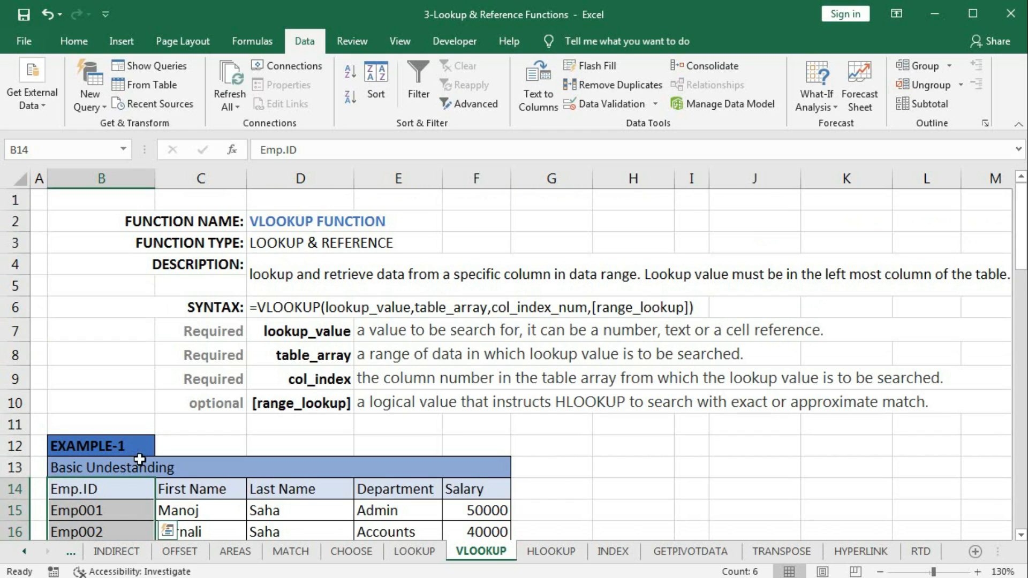
left_click(235, 307)
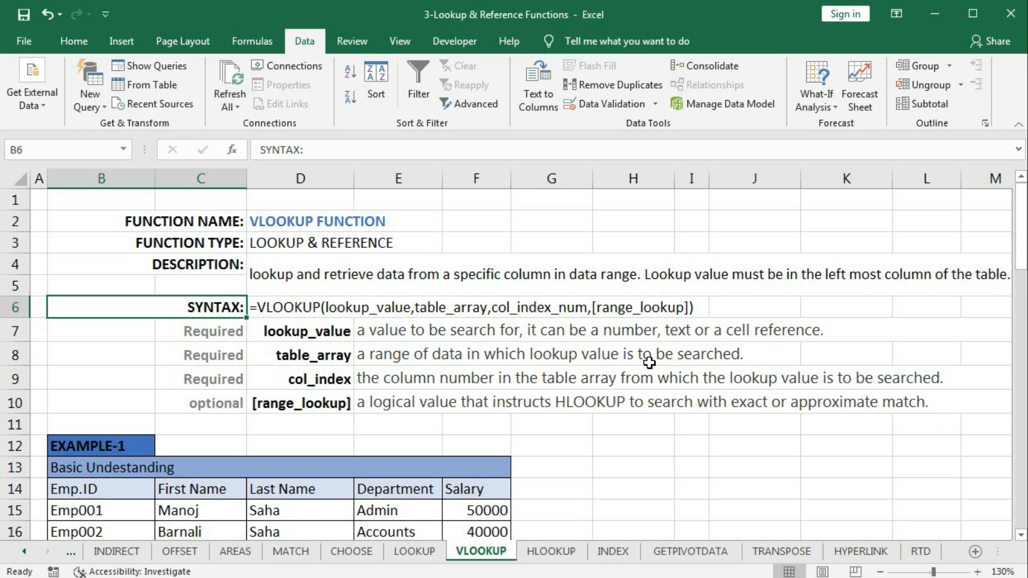
scroll(137, 482, "down", 2)
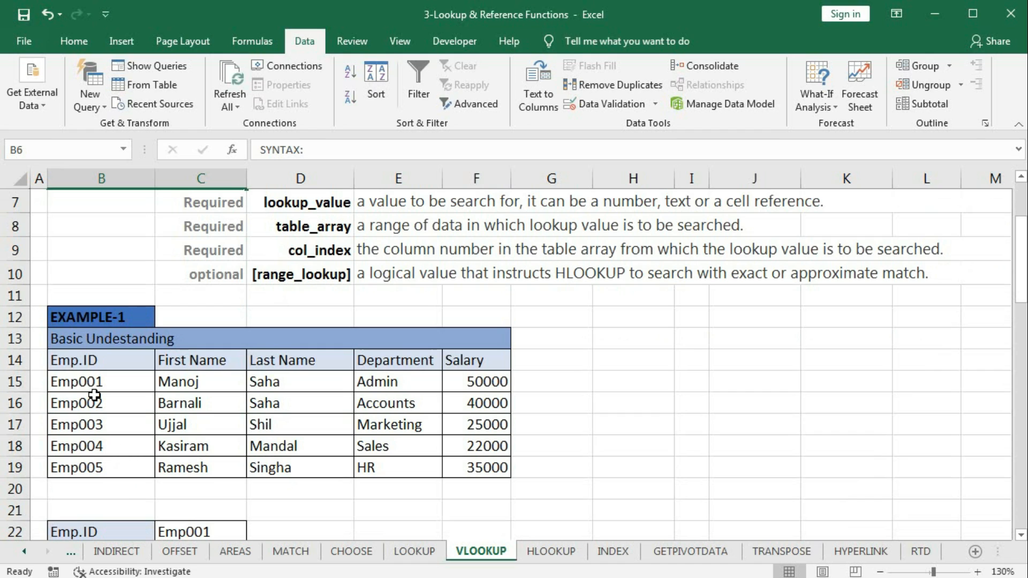
left_click_drag(80, 362, 465, 466)
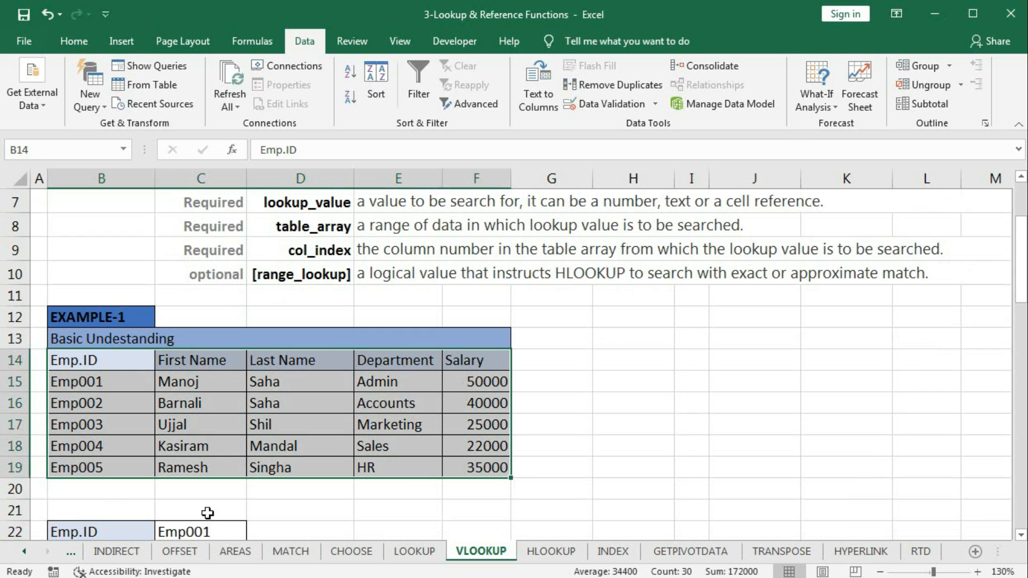
scroll(114, 489, "up", 2)
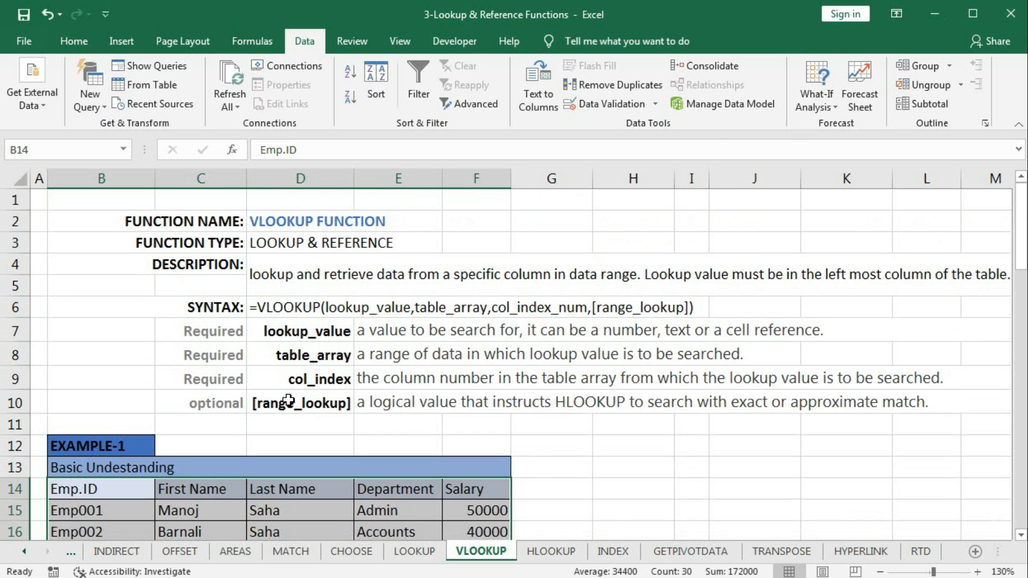
scroll(322, 383, "down", 1)
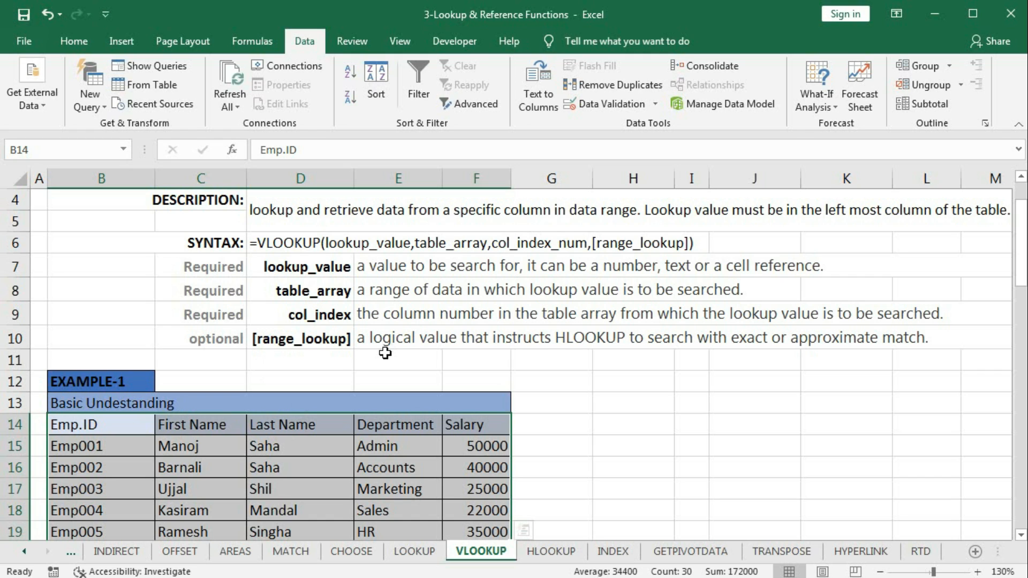
Change HLOOKUP to VLOOKUP in the E10 range_lookup description.
double_click(557, 338)
left_click_drag(556, 338, 568, 336)
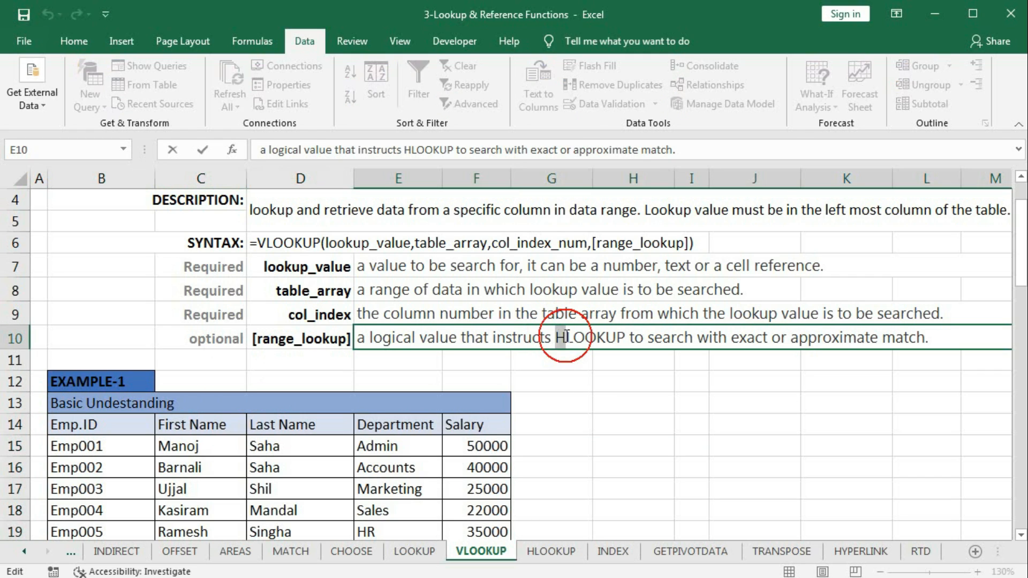
type("V")
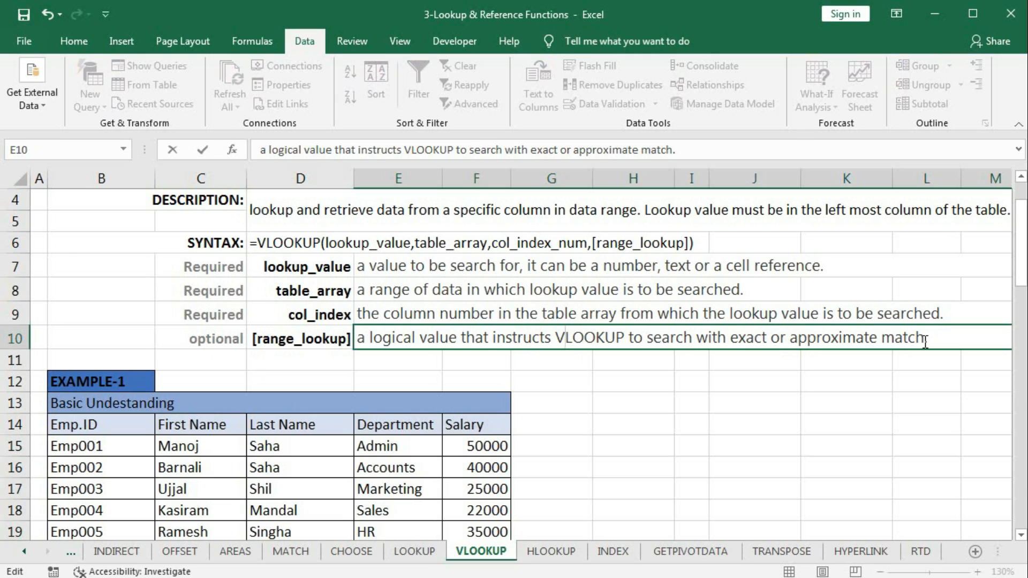
key("Return")
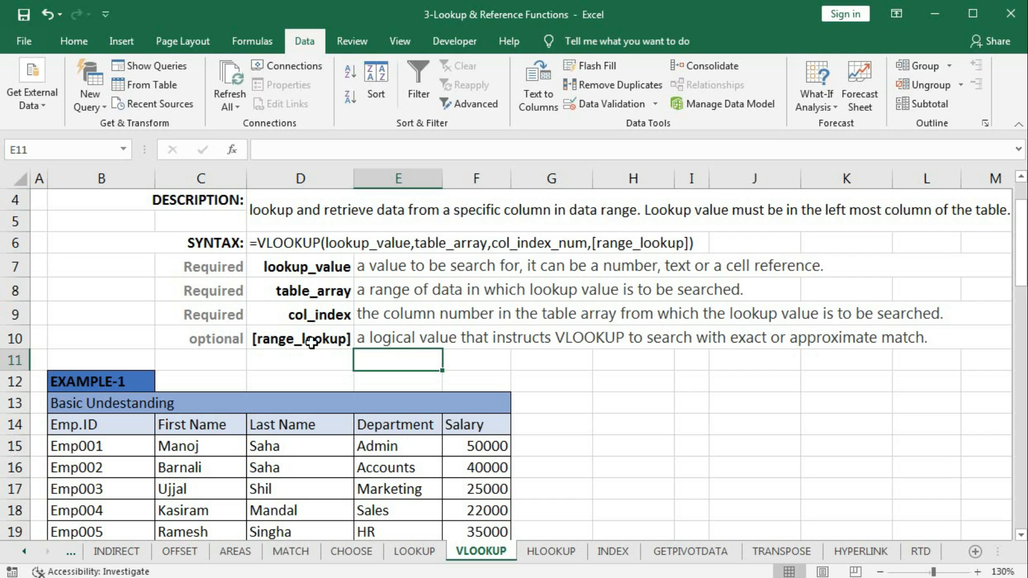
key("Right")
key("Right")
key("Down")
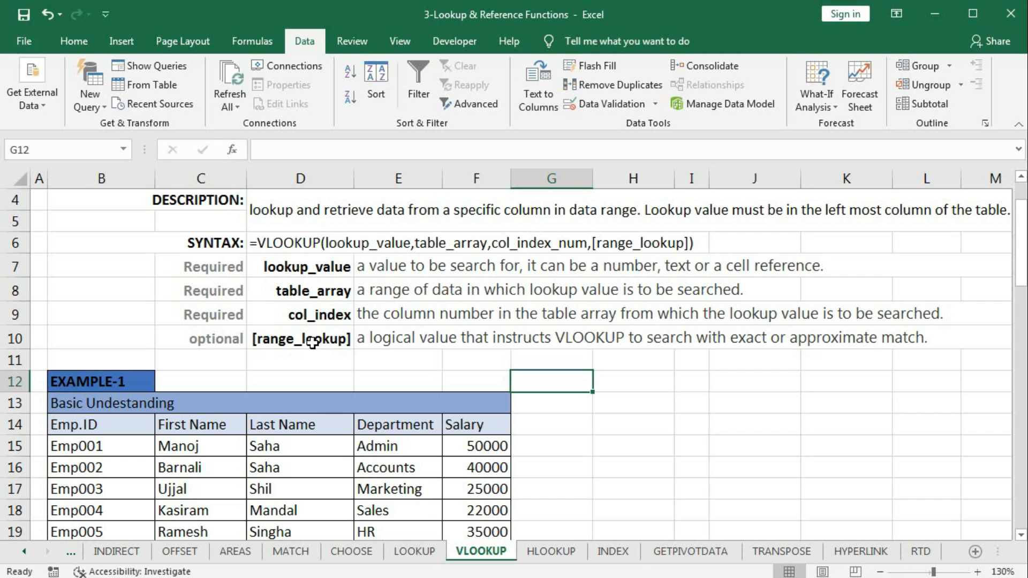
left_click_drag(97, 446, 102, 495)
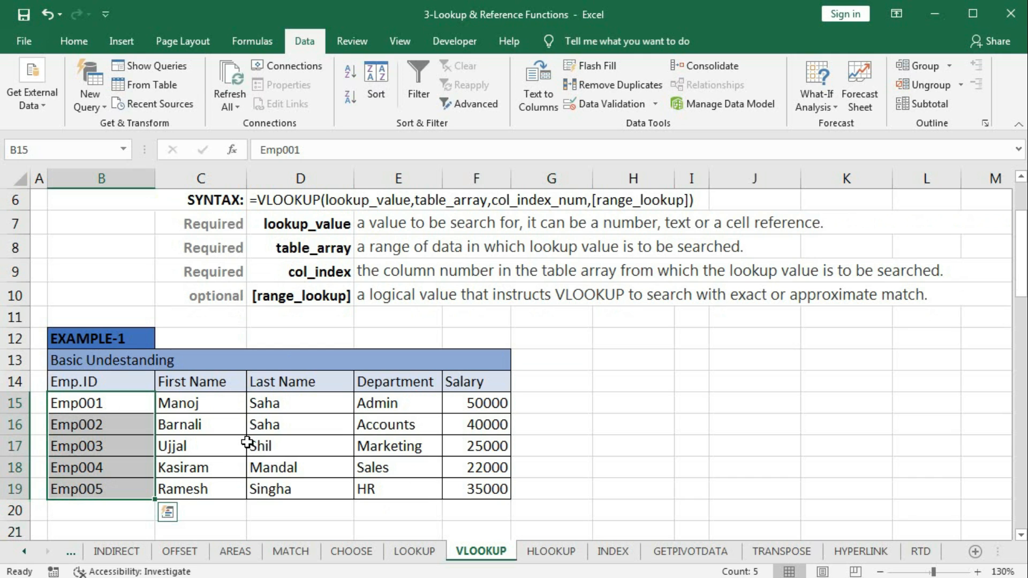
scroll(276, 435, "up", 2)
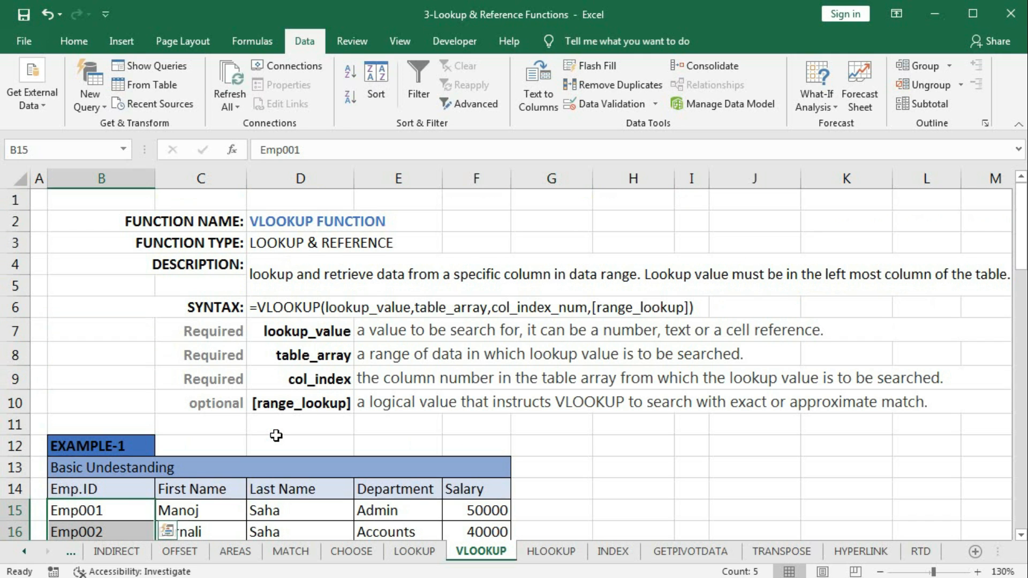
scroll(333, 370, "down", 4)
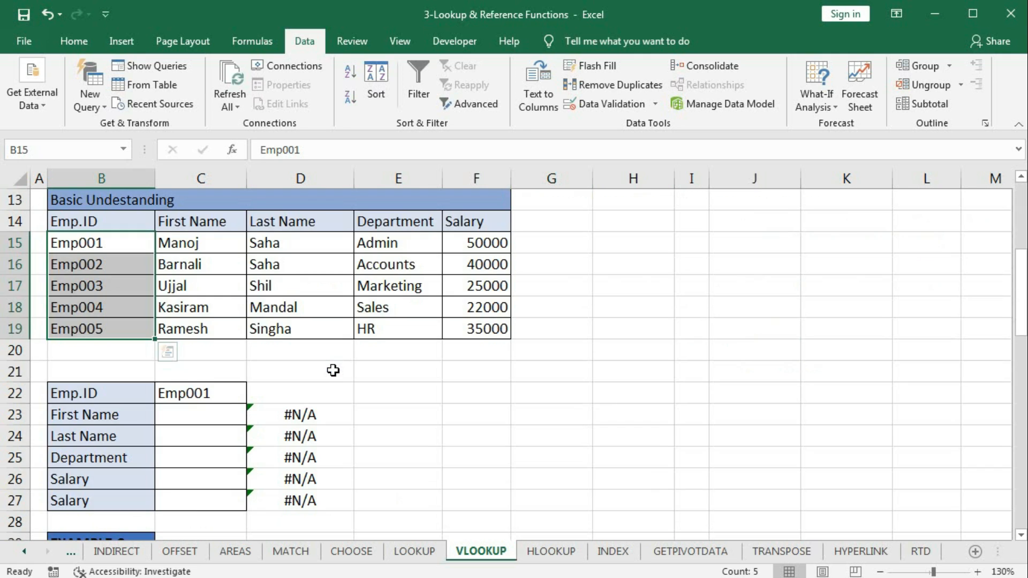
scroll(333, 371, "down", 10)
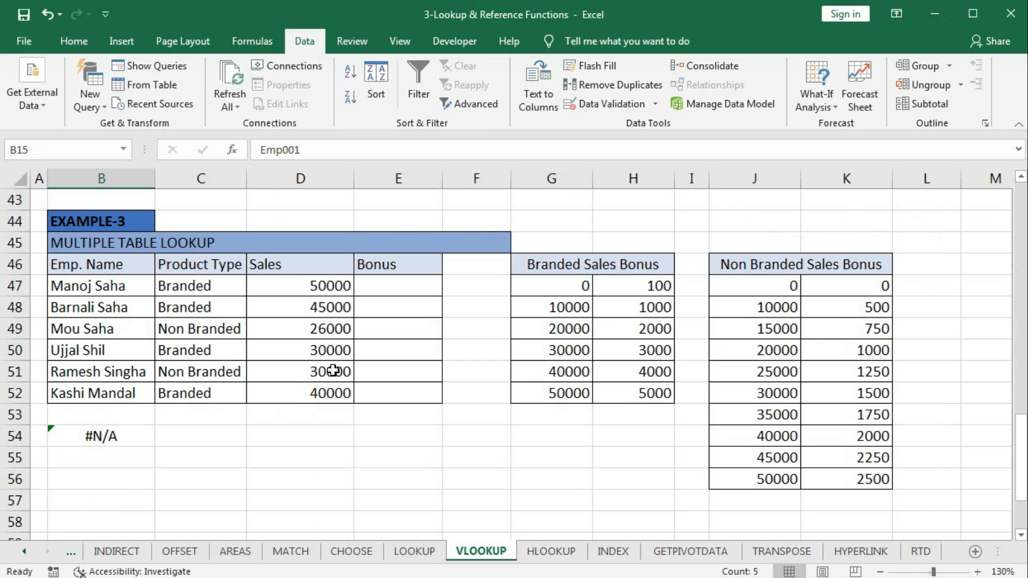
scroll(333, 371, "up", 12)
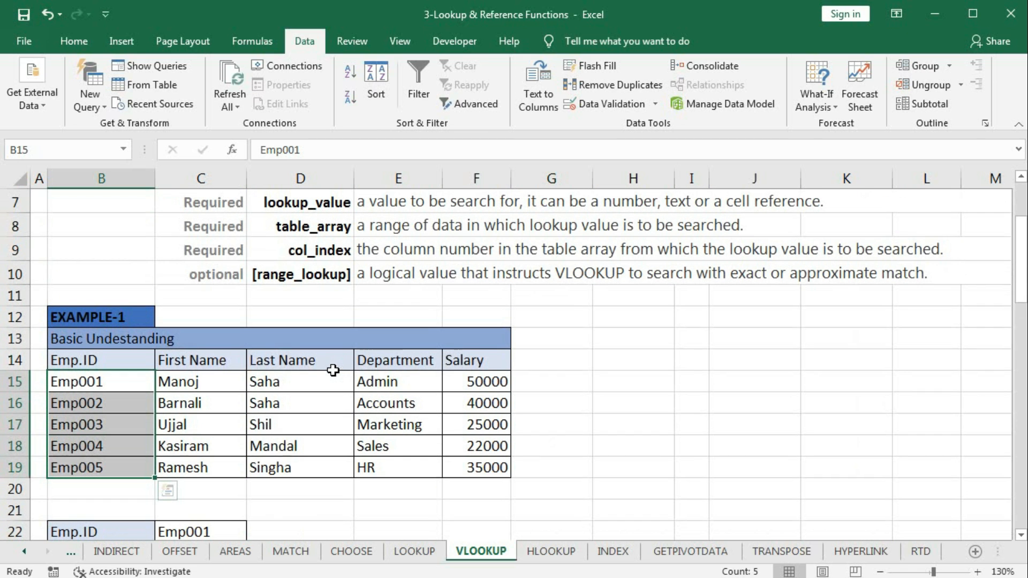
scroll(333, 370, "down", 1)
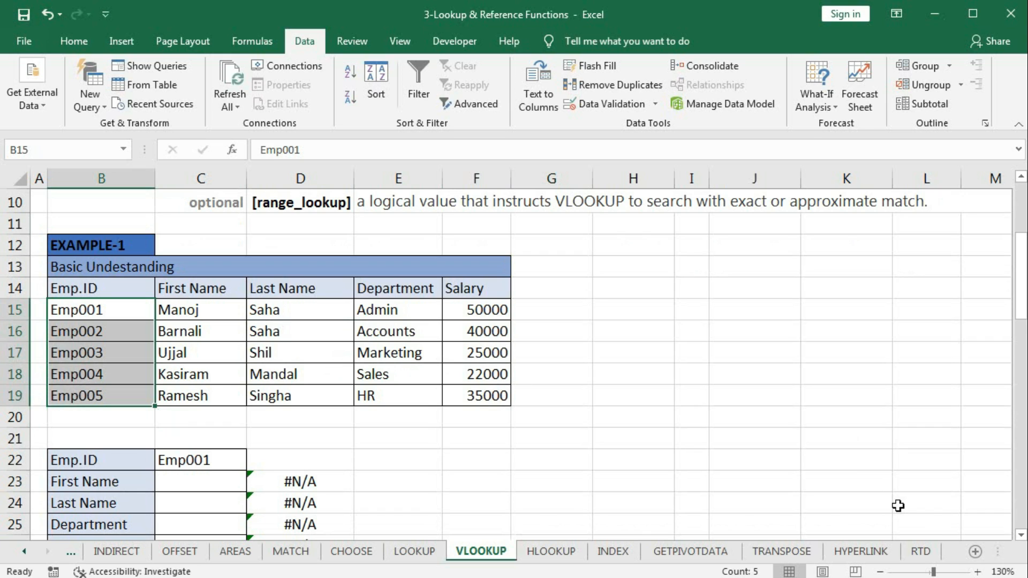
left_click(1021, 535)
left_click(1020, 535)
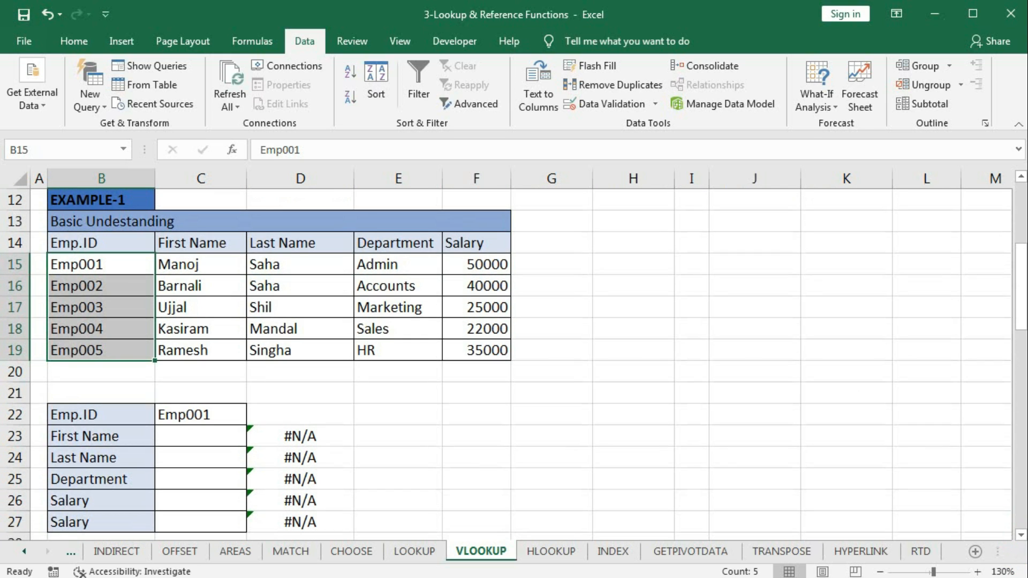
left_click(74, 245)
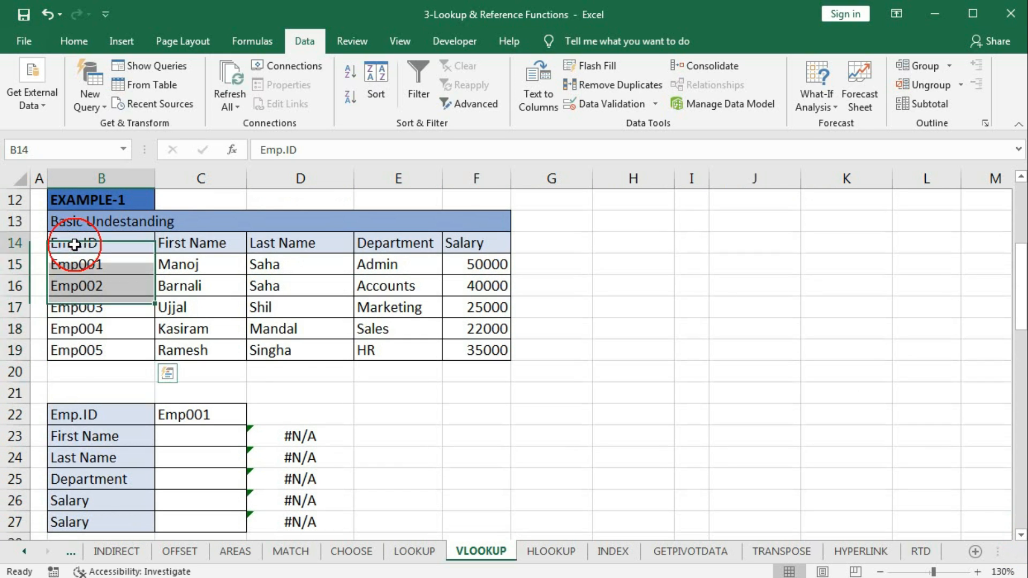
left_click(193, 245)
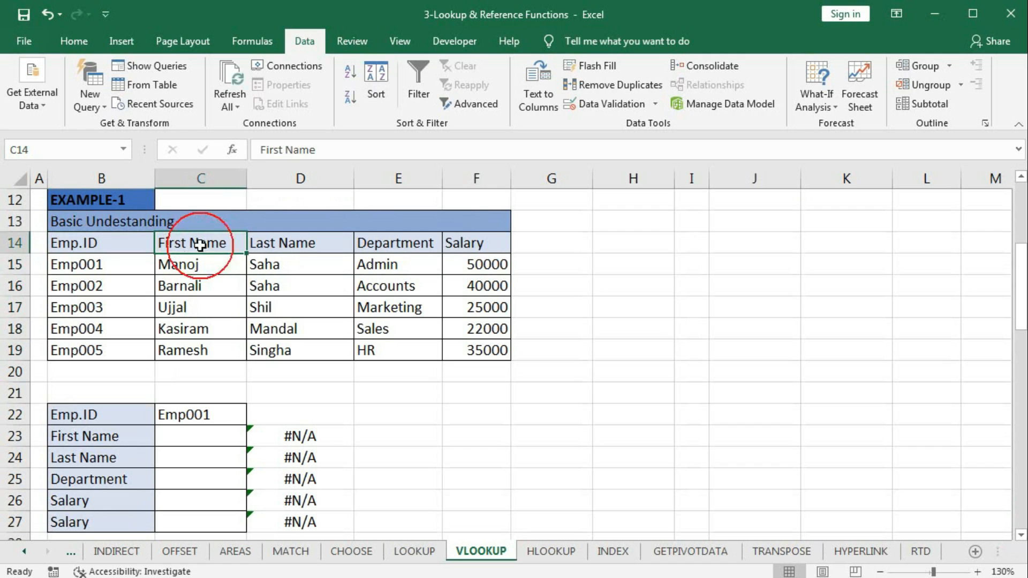
left_click(288, 245)
left_click(405, 241)
left_click(478, 244)
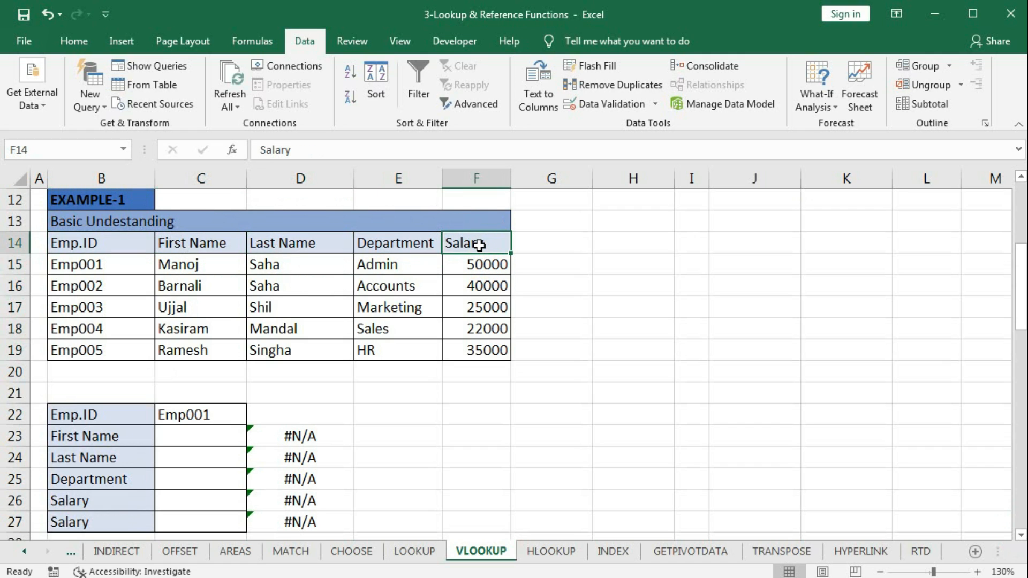
left_click(192, 415)
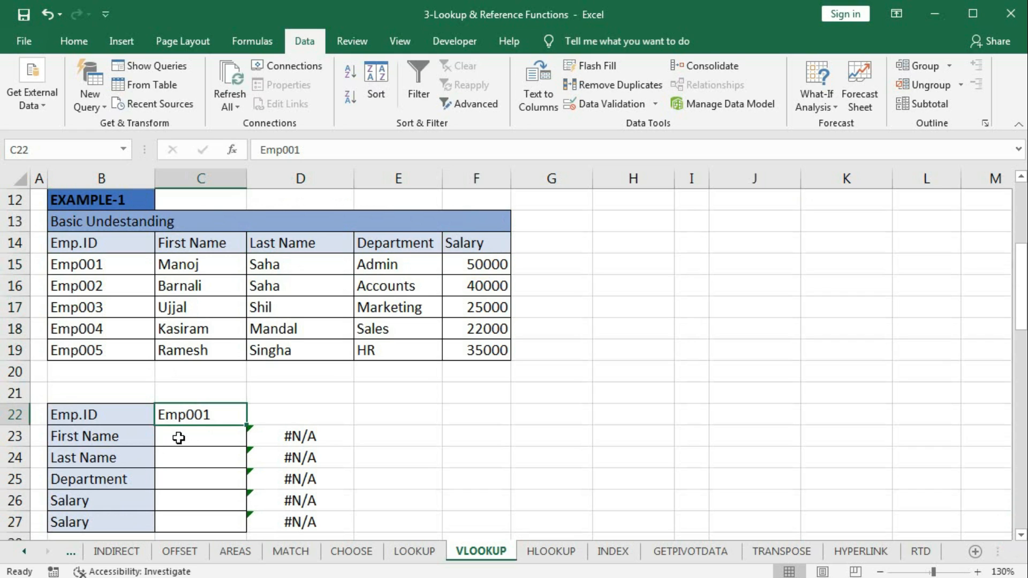
left_click(178, 438)
left_click(174, 463)
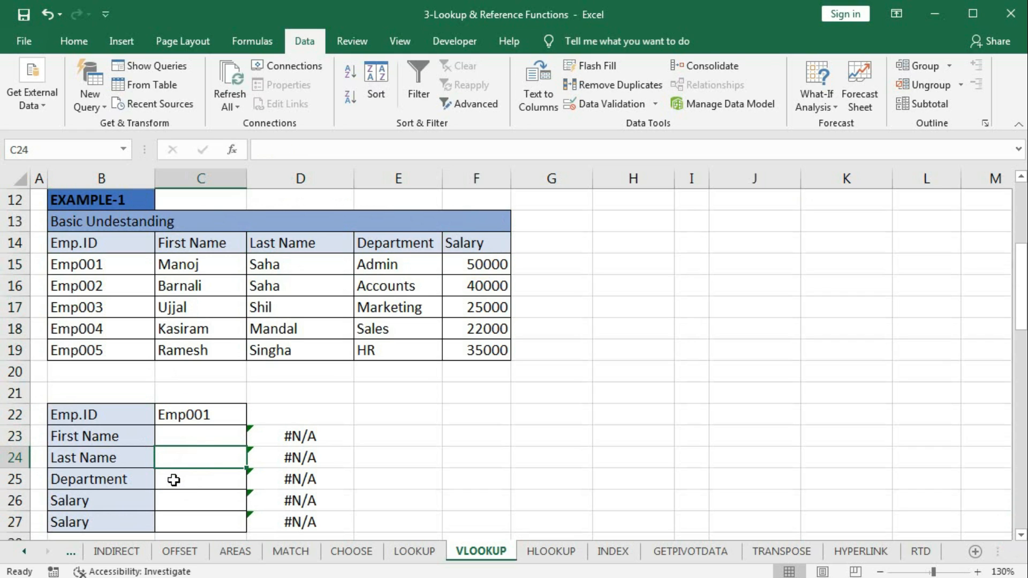
left_click(174, 480)
left_click(171, 497)
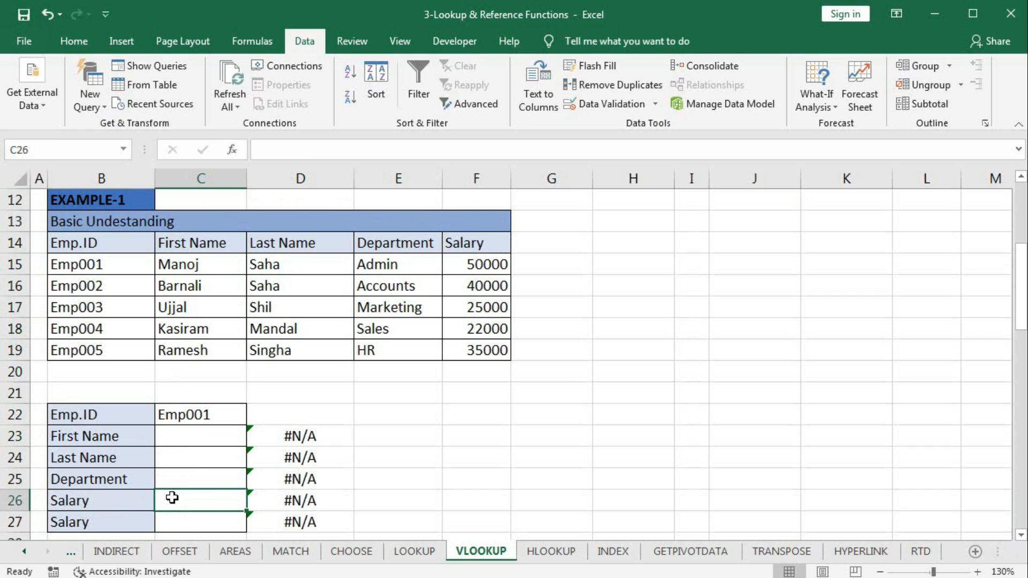
left_click(193, 526)
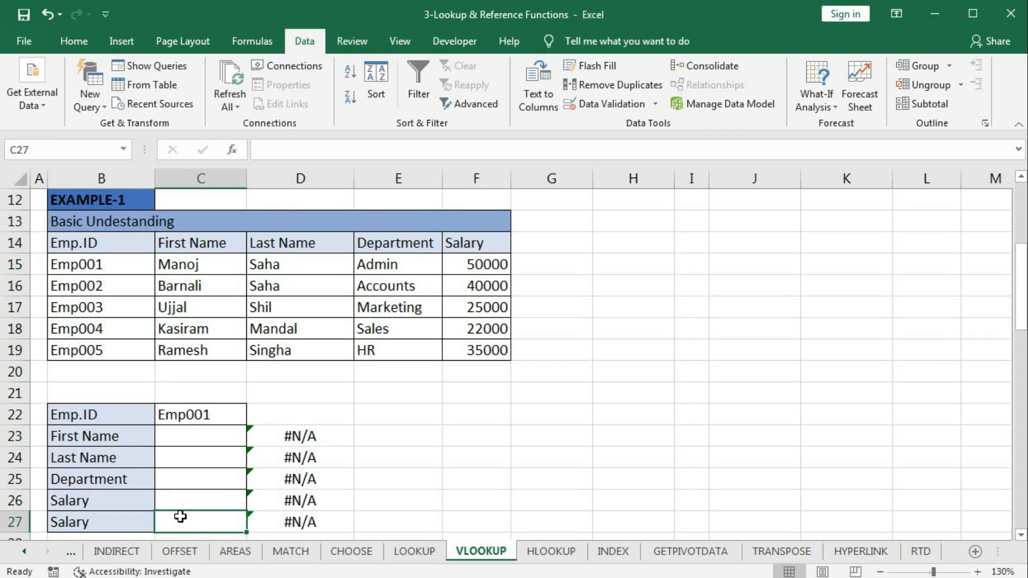
left_click(202, 436)
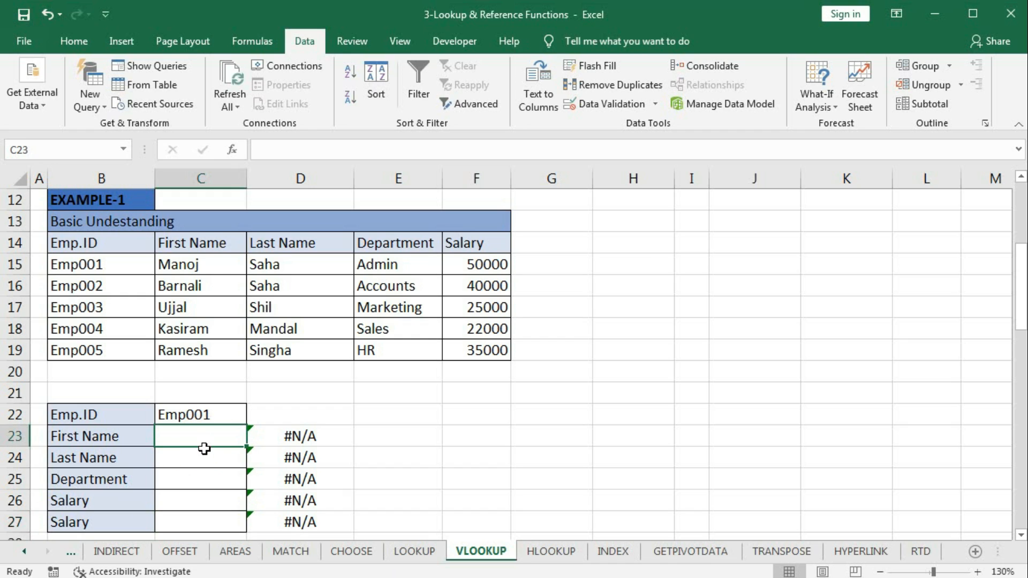
Enter =VLOOKUP(C22,B14:F19,2,FALSE) in C23 so it returns the first name Manoj.
type("=")
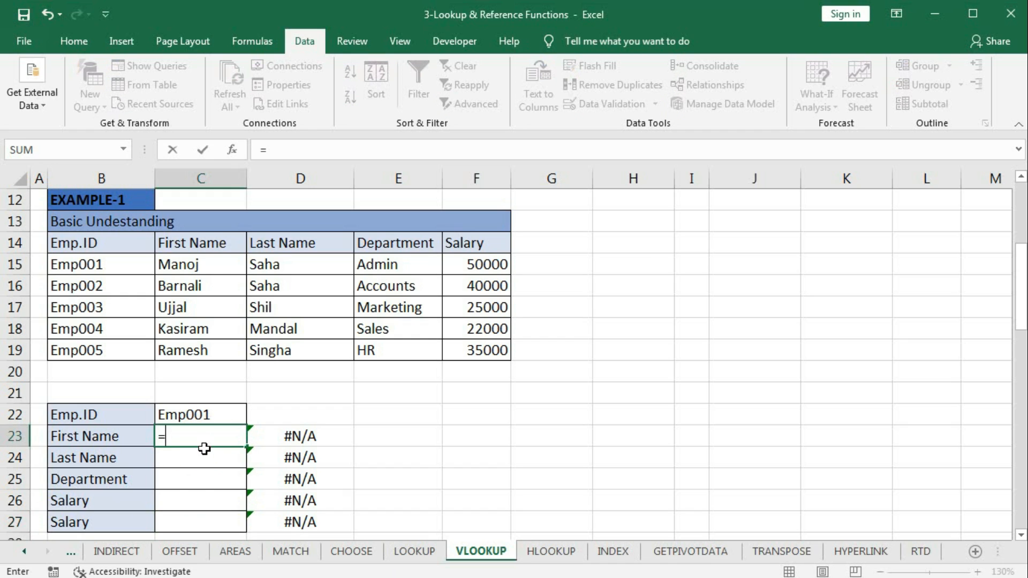
type("vloo")
key("Tab")
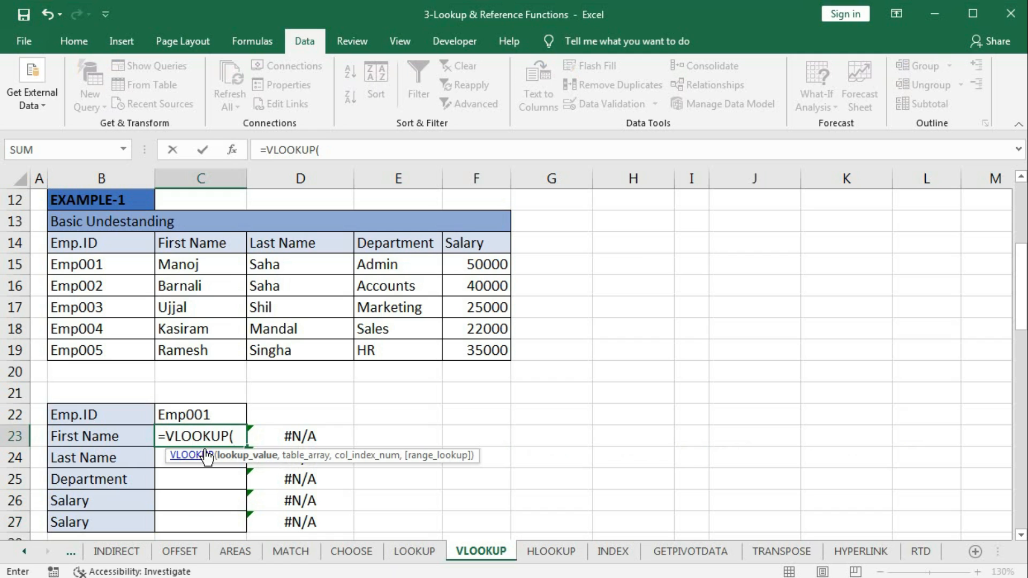
left_click(192, 413)
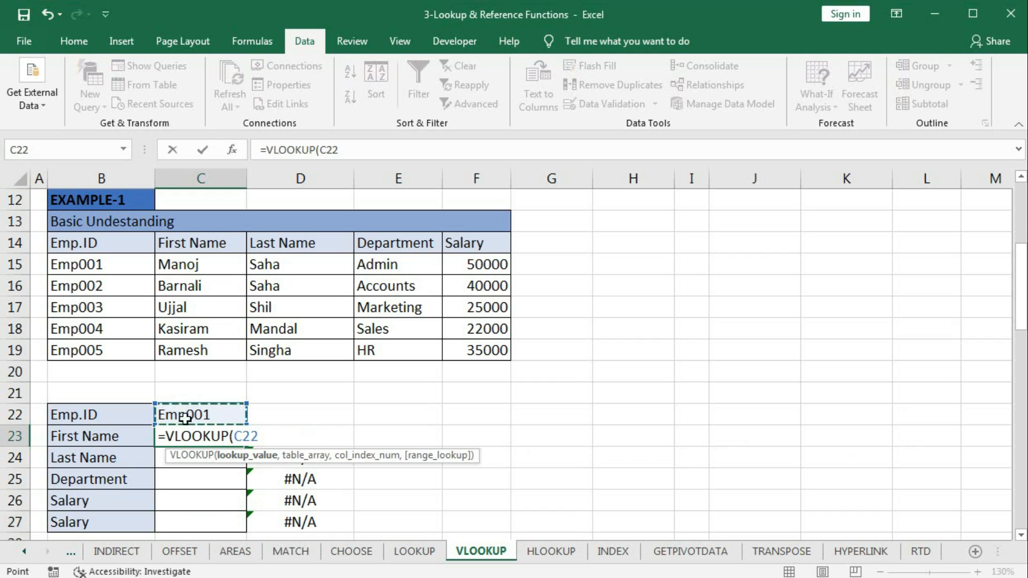
type(",")
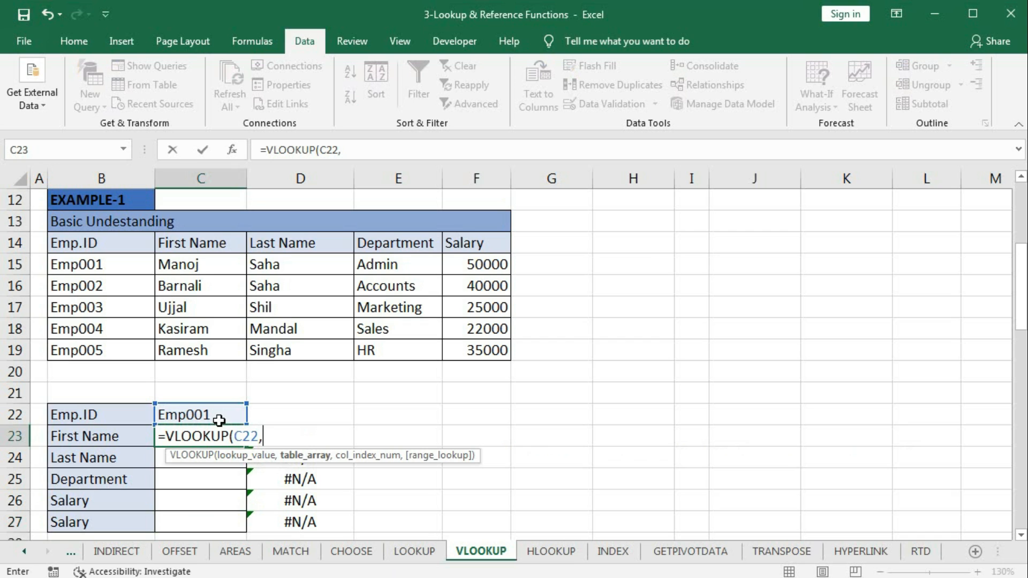
left_click_drag(165, 284, 467, 351)
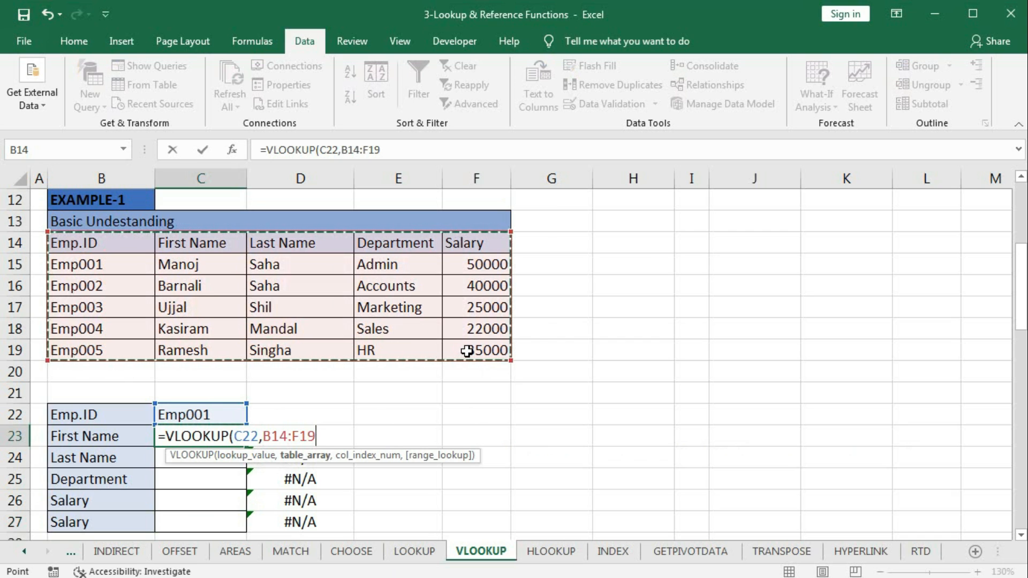
type(",2")
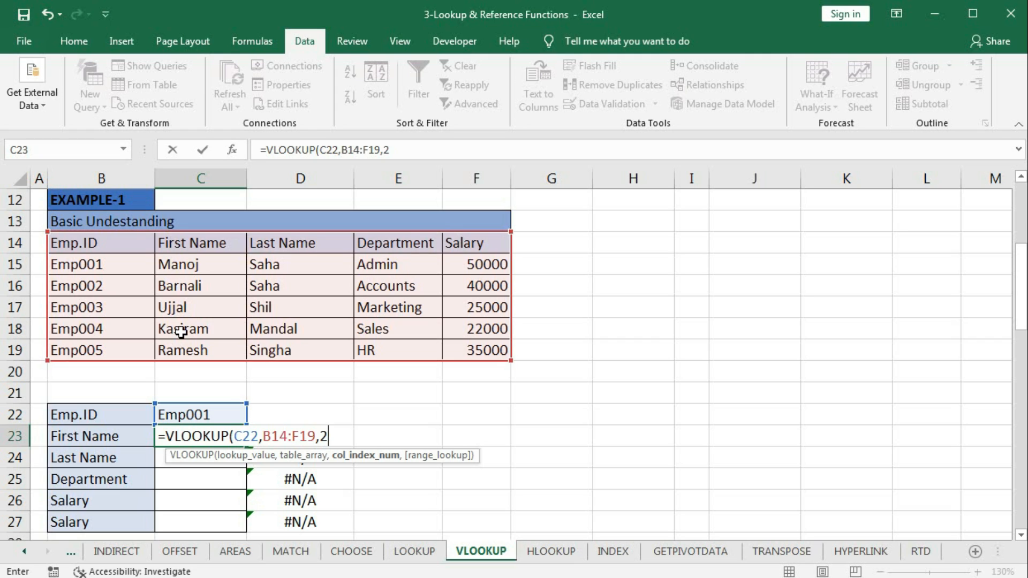
type(",")
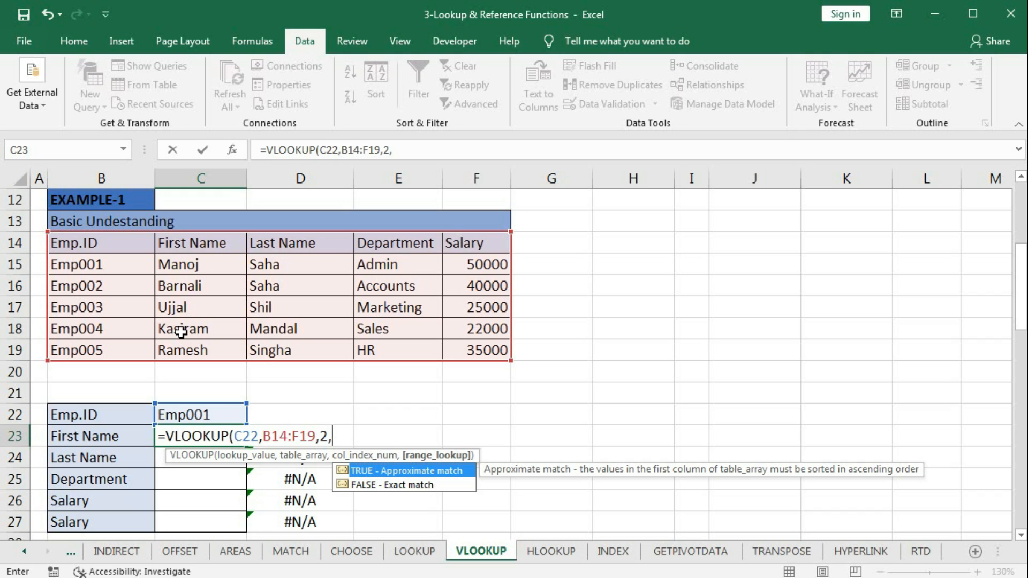
key("Down")
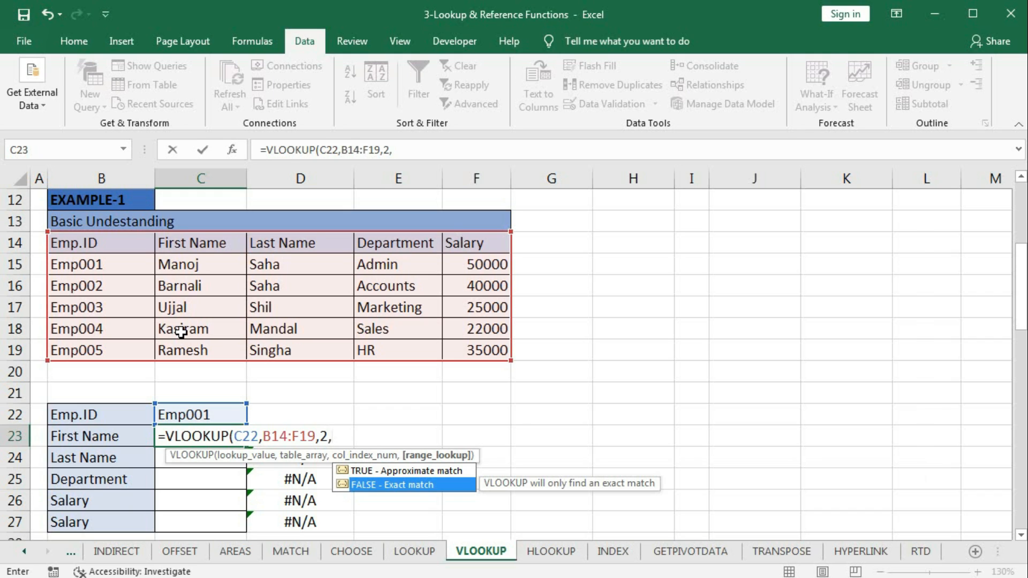
key("Tab")
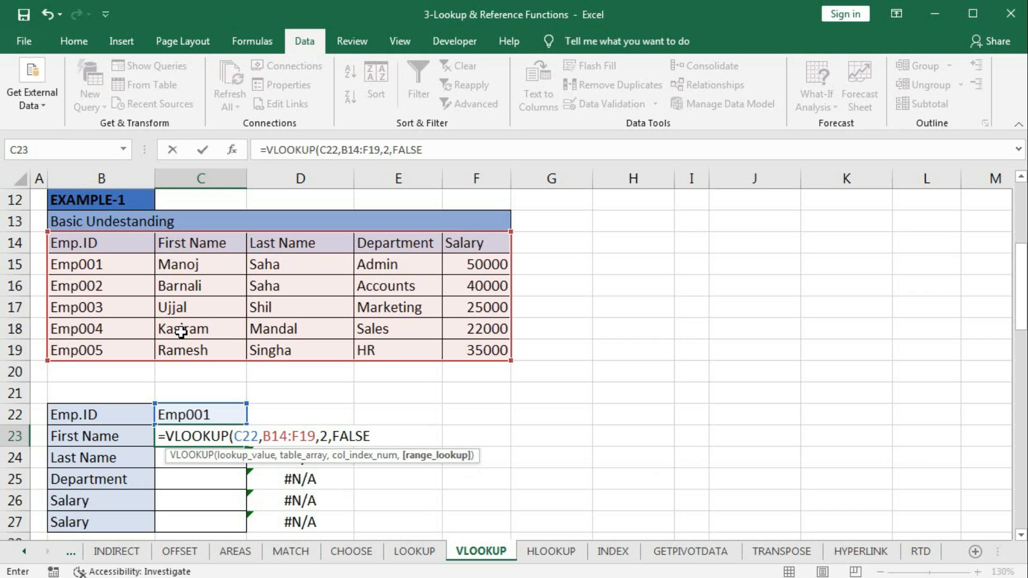
type(")")
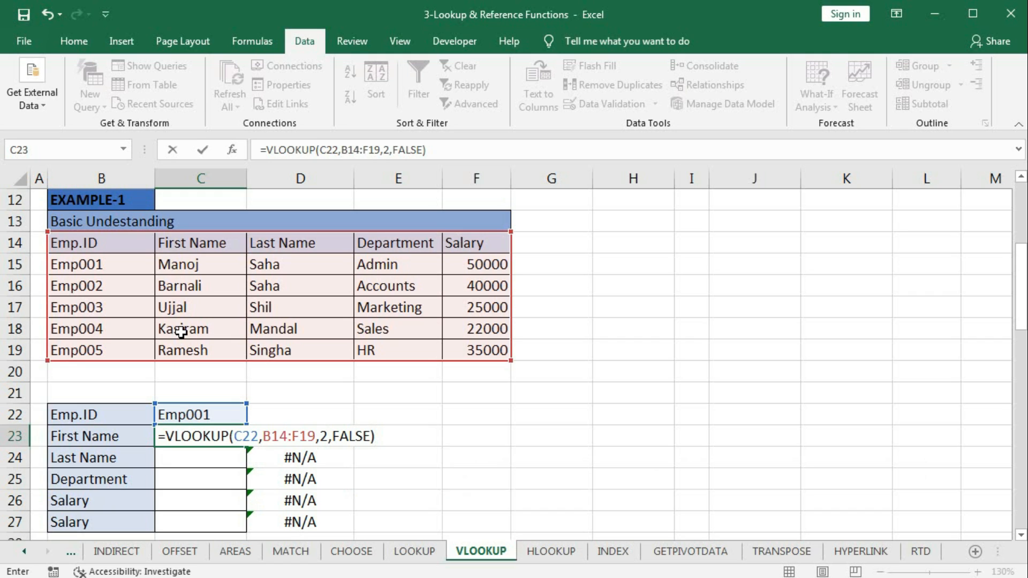
key("Return")
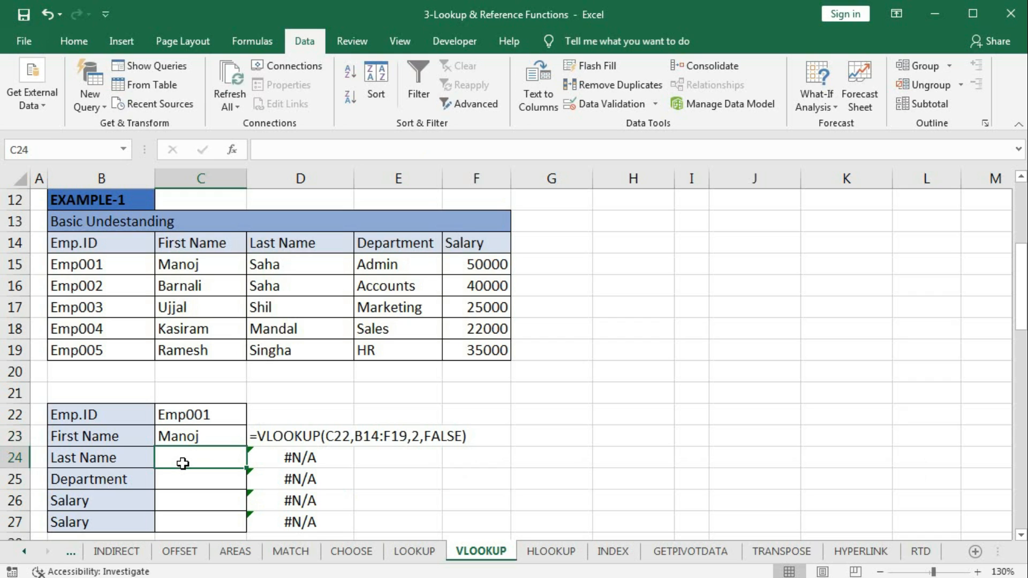
Build =VLOOKUP(C22,B14:F19,MATCH(B24,B14:F14,0) in C24 to find the column number.
type("=vl")
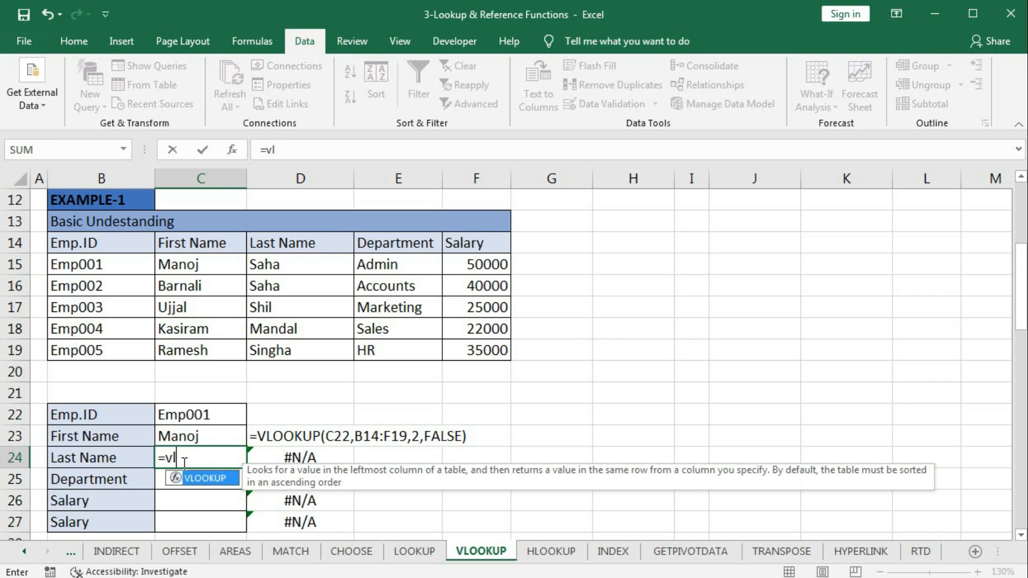
key("Tab")
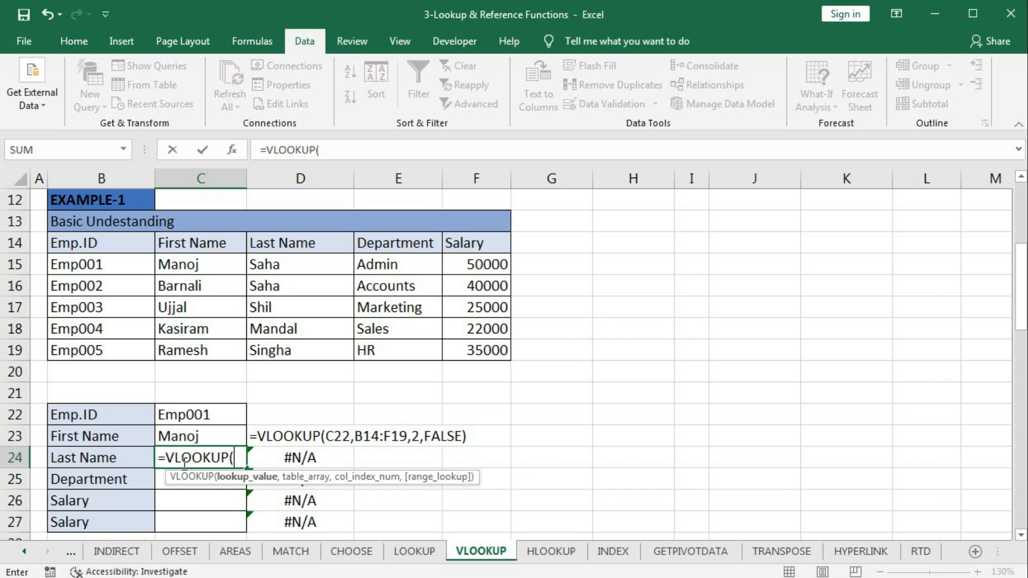
left_click(187, 415)
type(",")
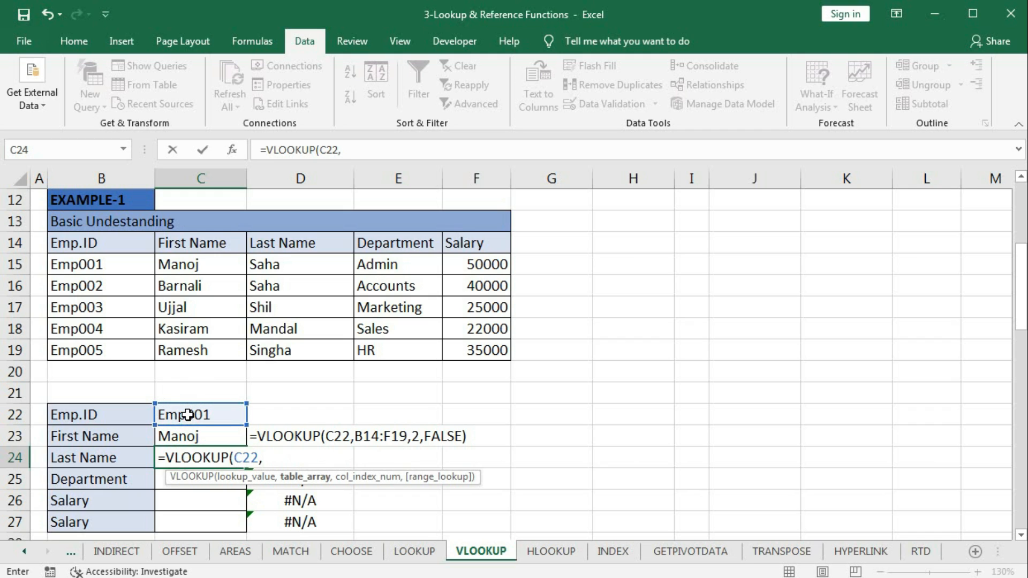
left_click_drag(92, 243, 460, 343)
type(",")
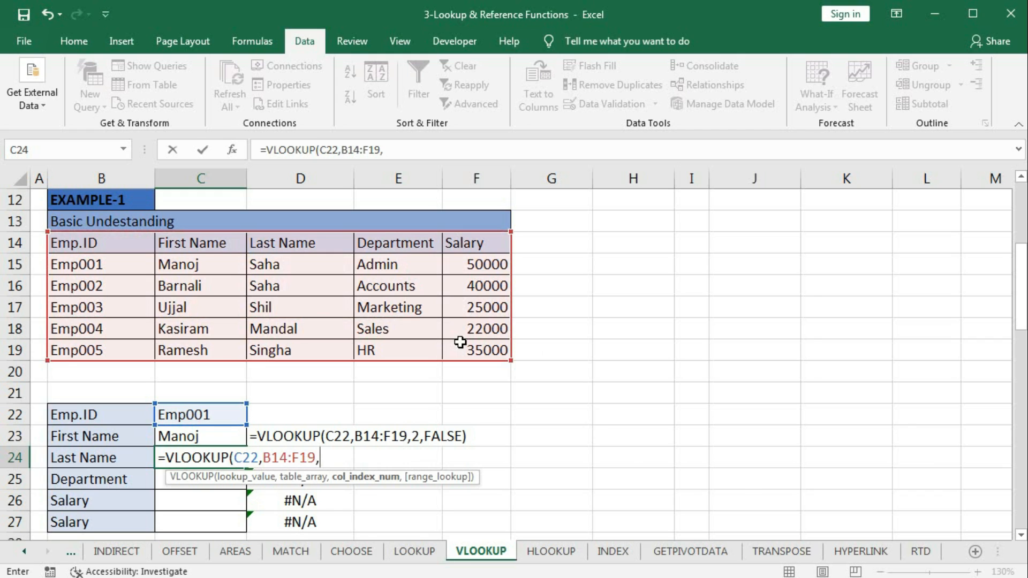
type("ma")
key("Tab")
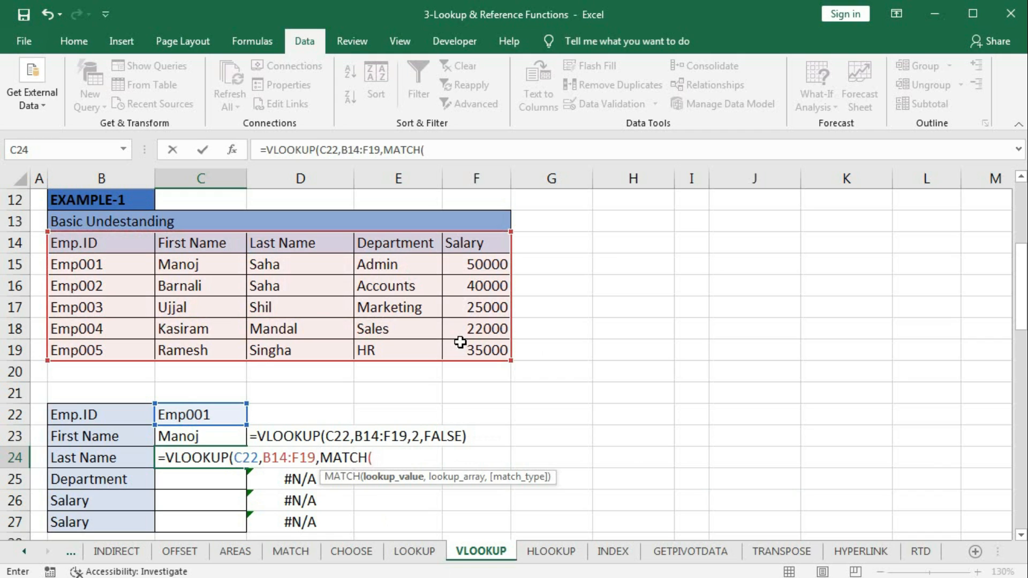
left_click(86, 460)
type(",")
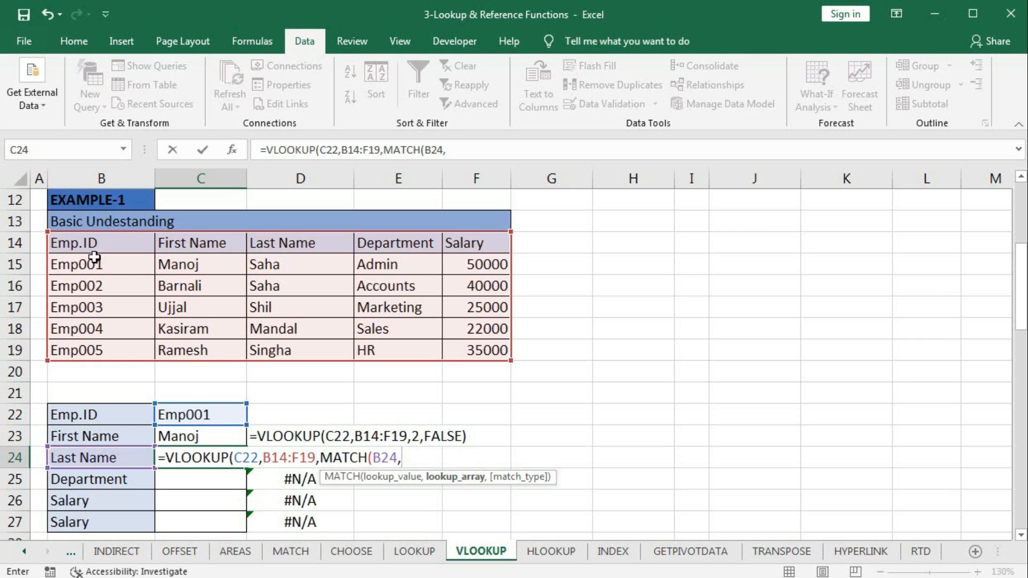
left_click_drag(63, 243, 464, 245)
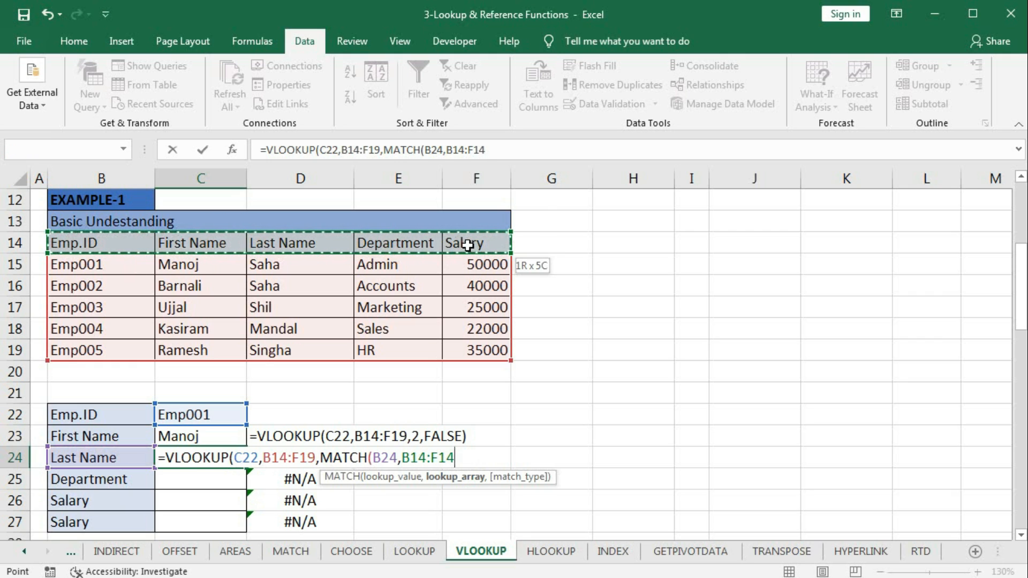
type(",")
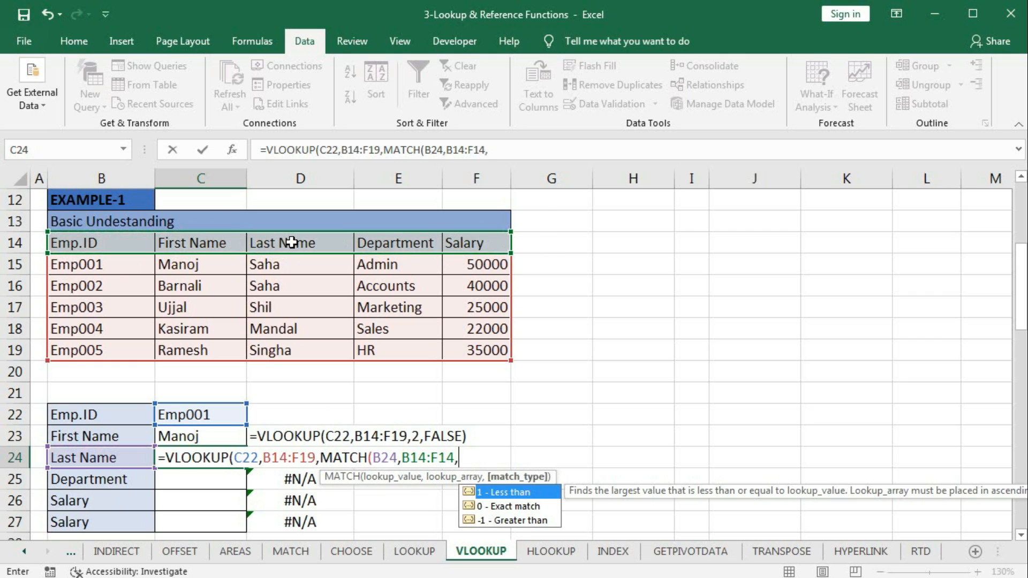
type("0)")
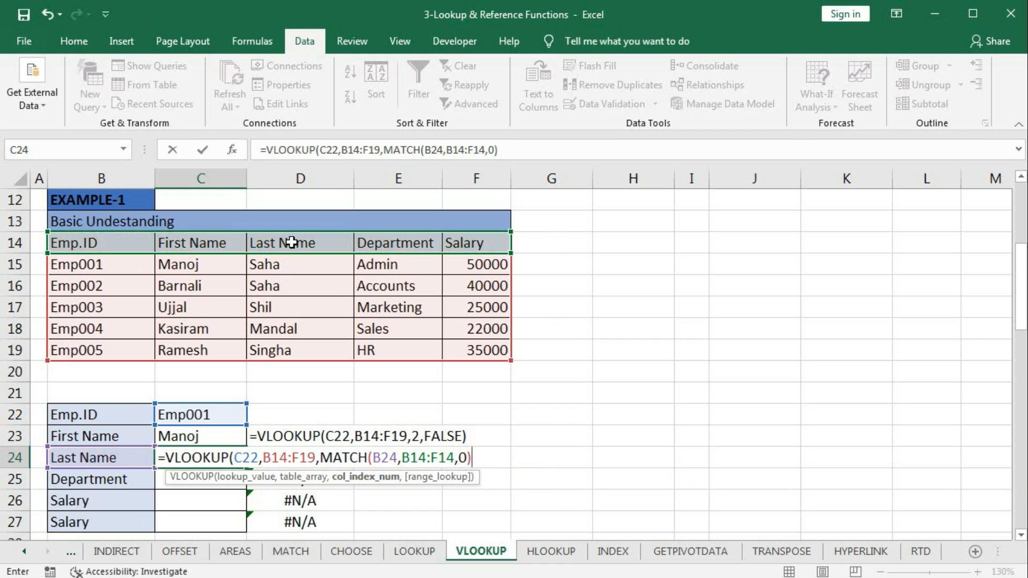
Try a fixed column 3, revert it, then close with ,0) so C24 shows Saha.
left_click(366, 477)
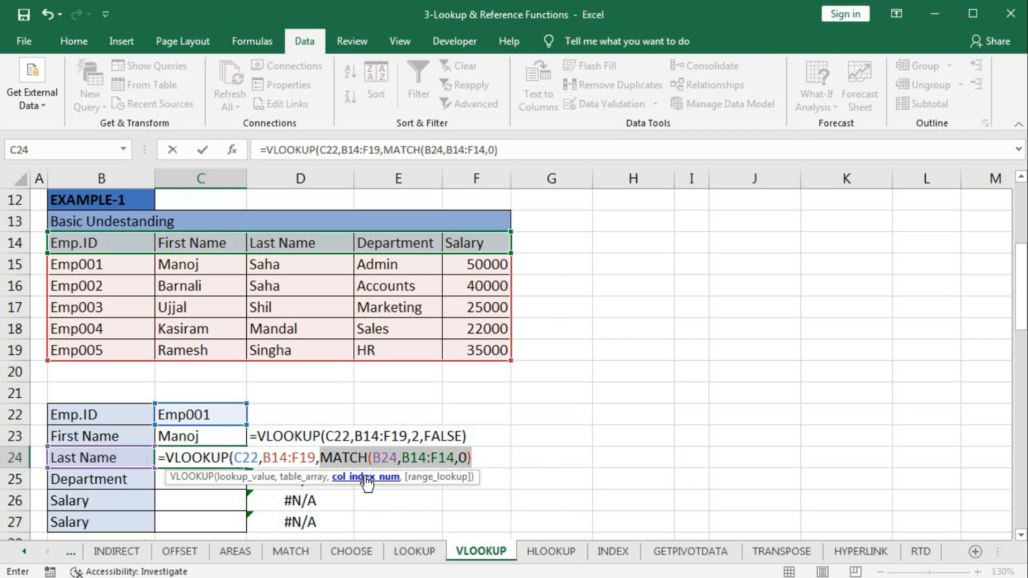
type("3")
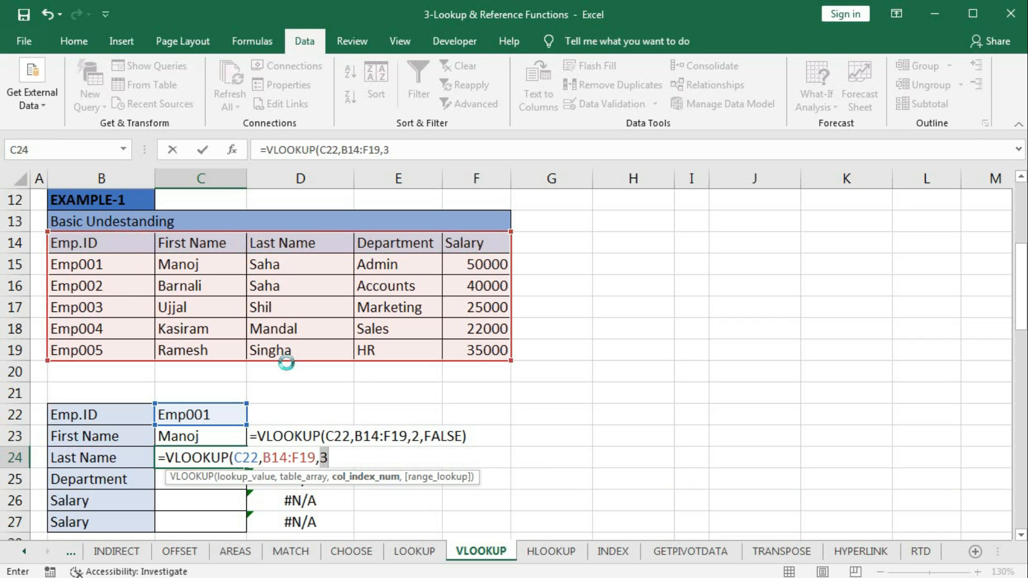
key("ctrl+z")
left_click(473, 458)
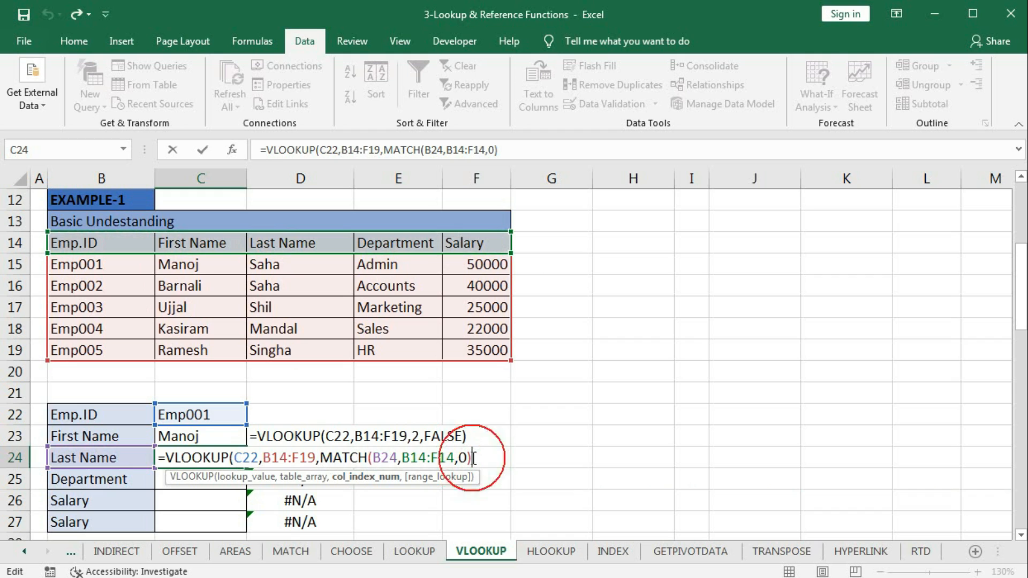
type(",")
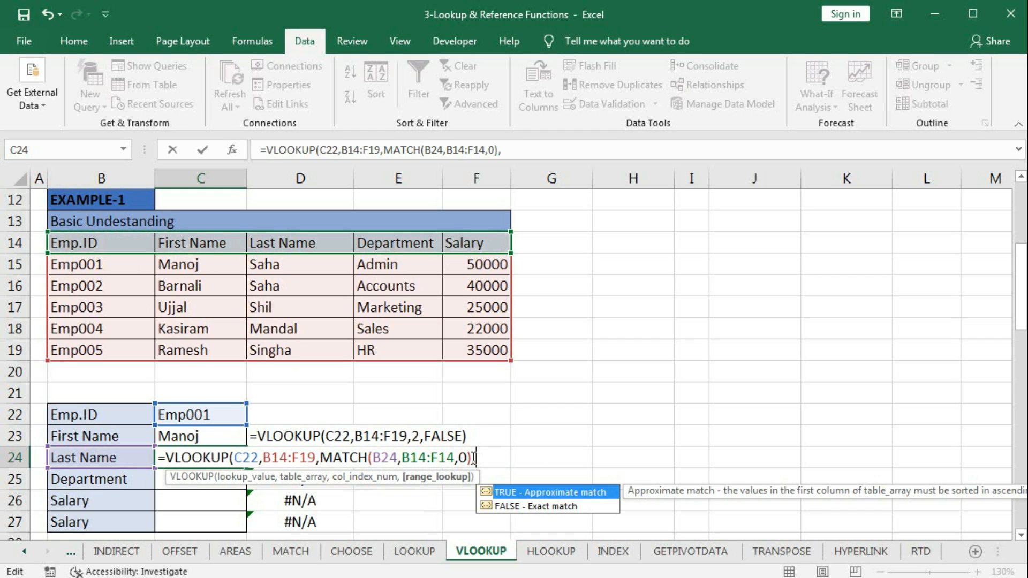
type("0")
key("BackSpace")
key("BackSpace")
type(",0)")
key("Return")
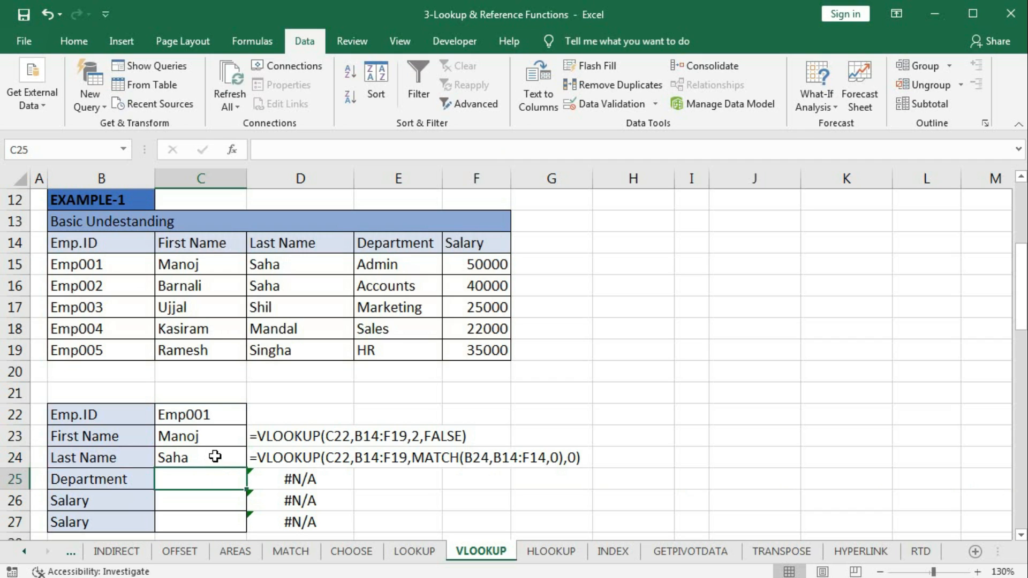
Relabel B24 as First Name, then Department, to test the MATCH-driven lookup.
left_click(110, 456)
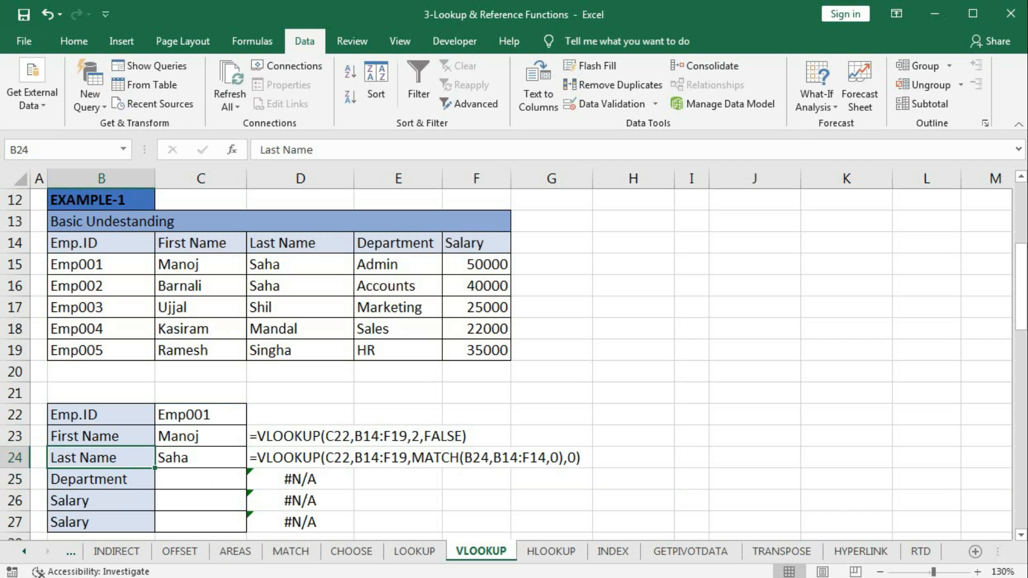
type("First ")
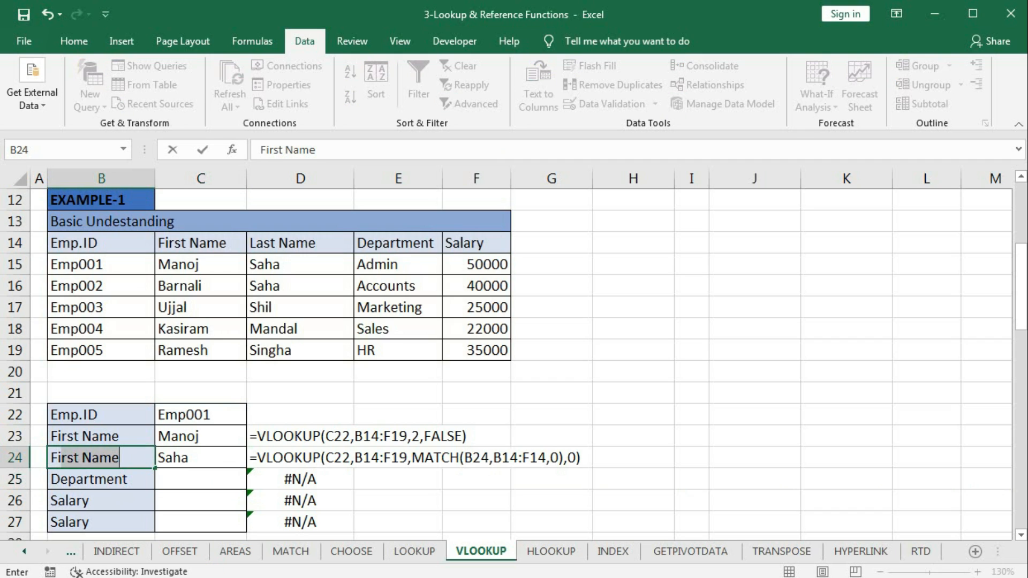
type("Ba")
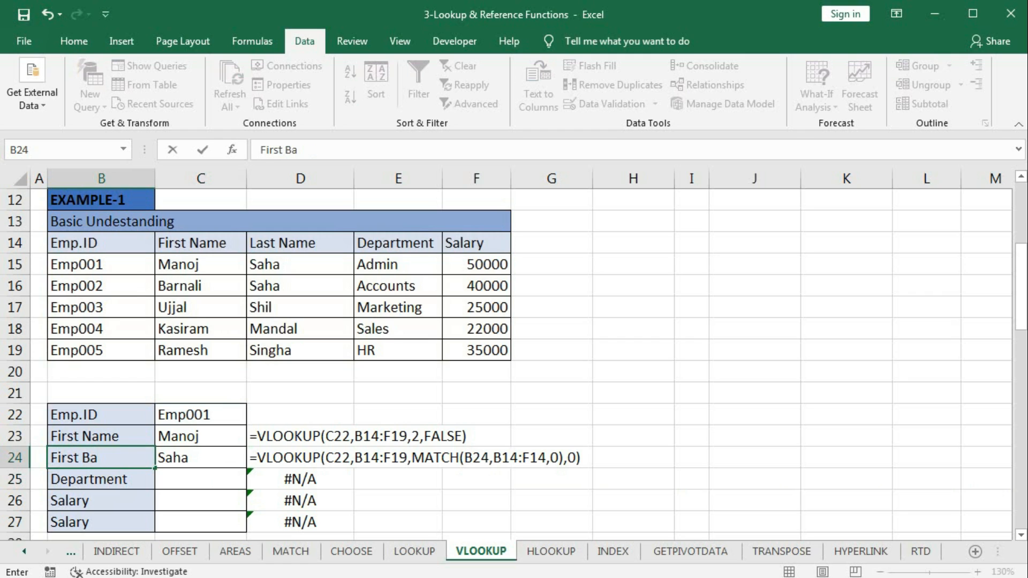
key("BackSpace")
key("BackSpace")
type("Name")
key("Return")
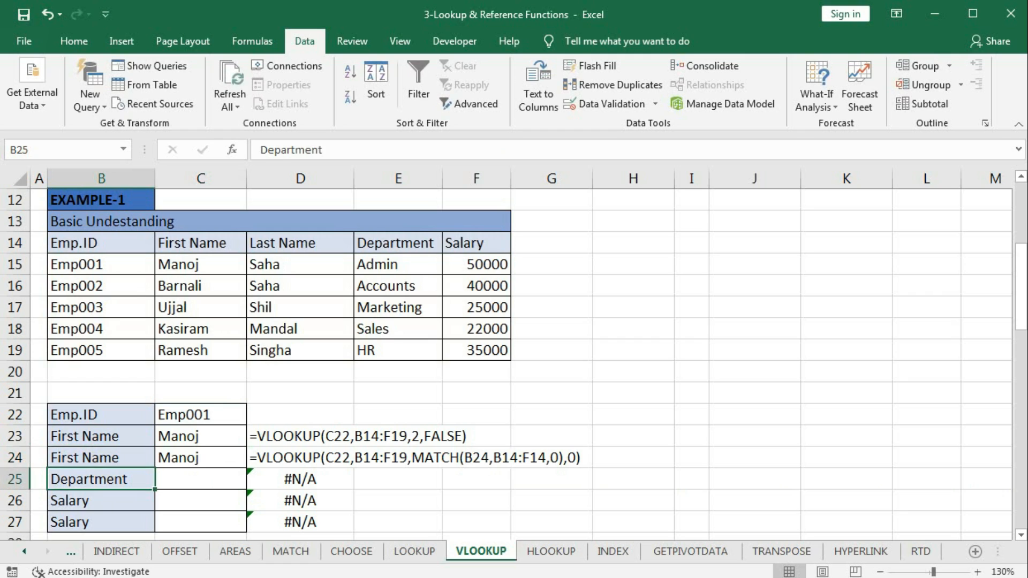
left_click(111, 458)
type("Depart")
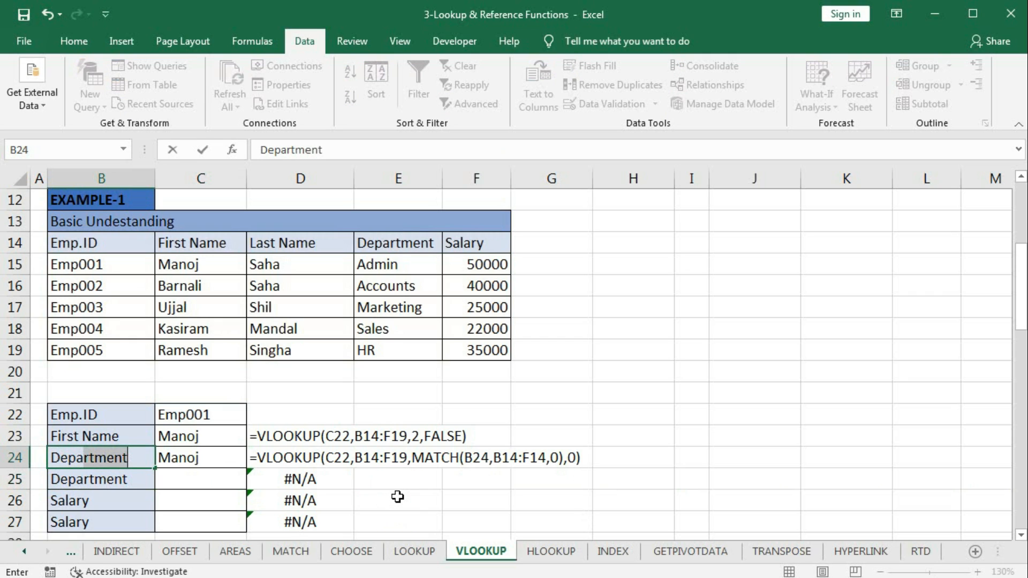
type("ment")
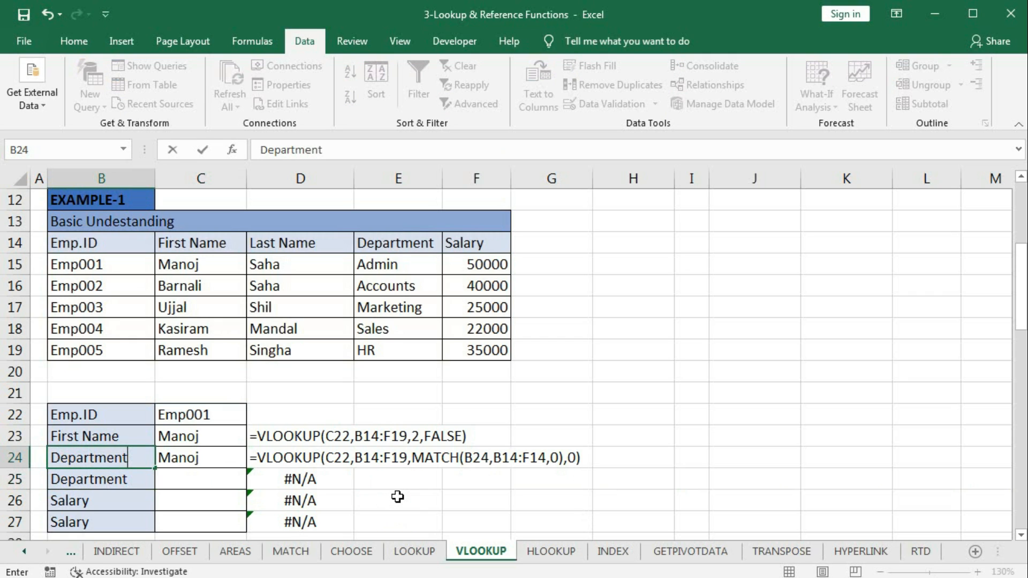
key("Return")
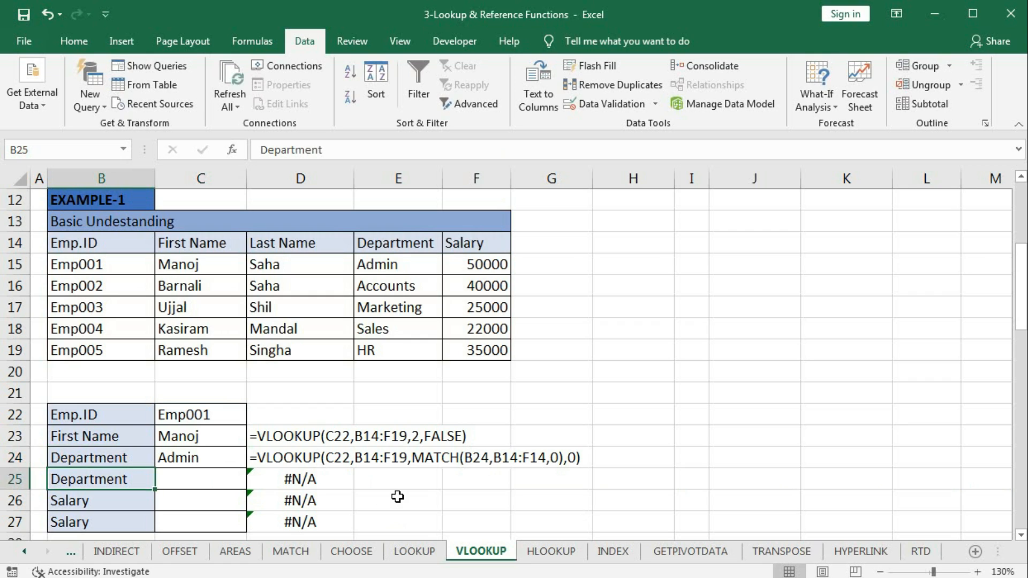
Relabel B24 as Salary, then back to Last Name so C24 shows Saha.
left_click(93, 457)
type("Salary")
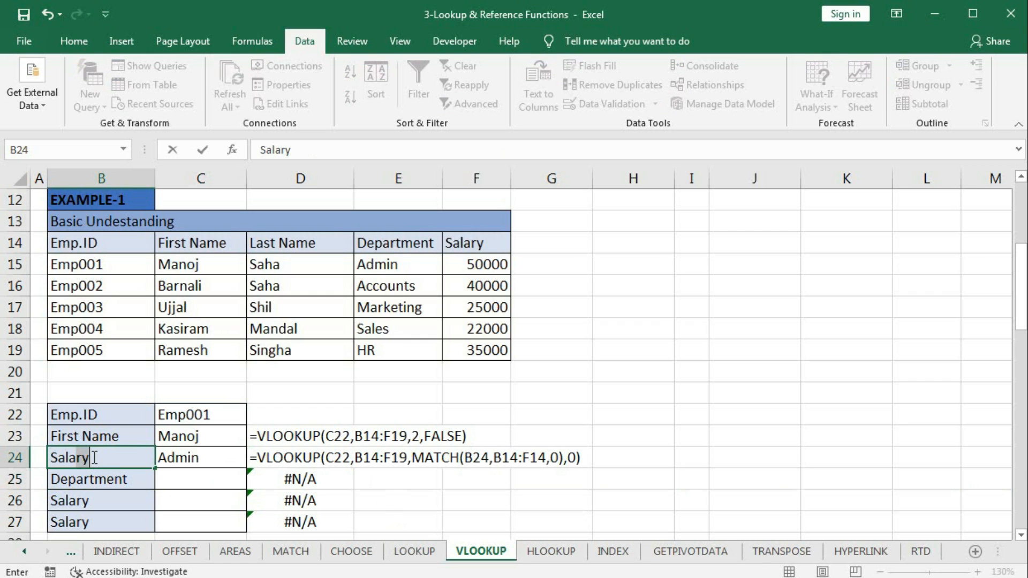
key("Return")
left_click(93, 456)
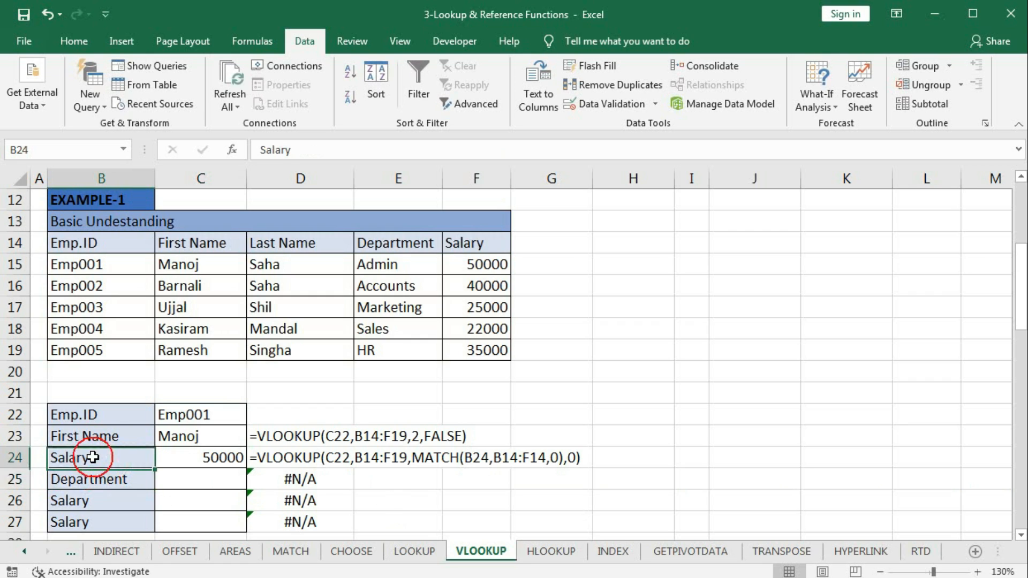
type("Last")
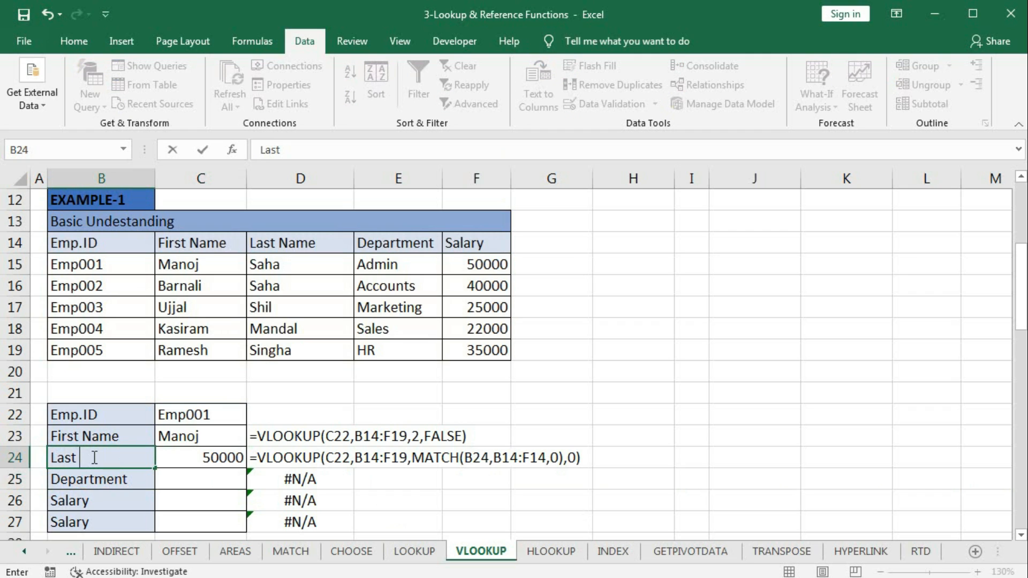
type(" Name")
key("Return")
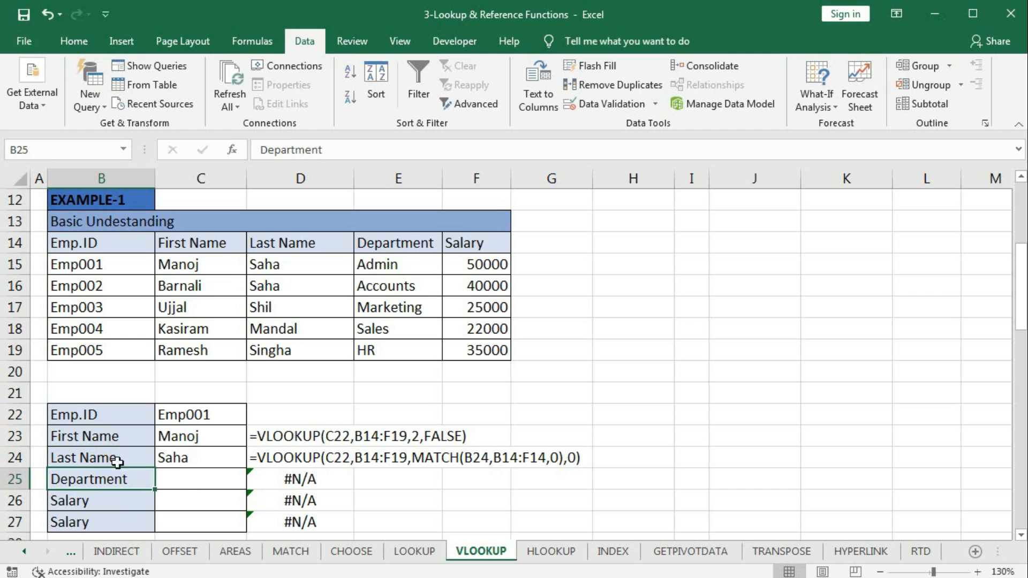
left_click(195, 485)
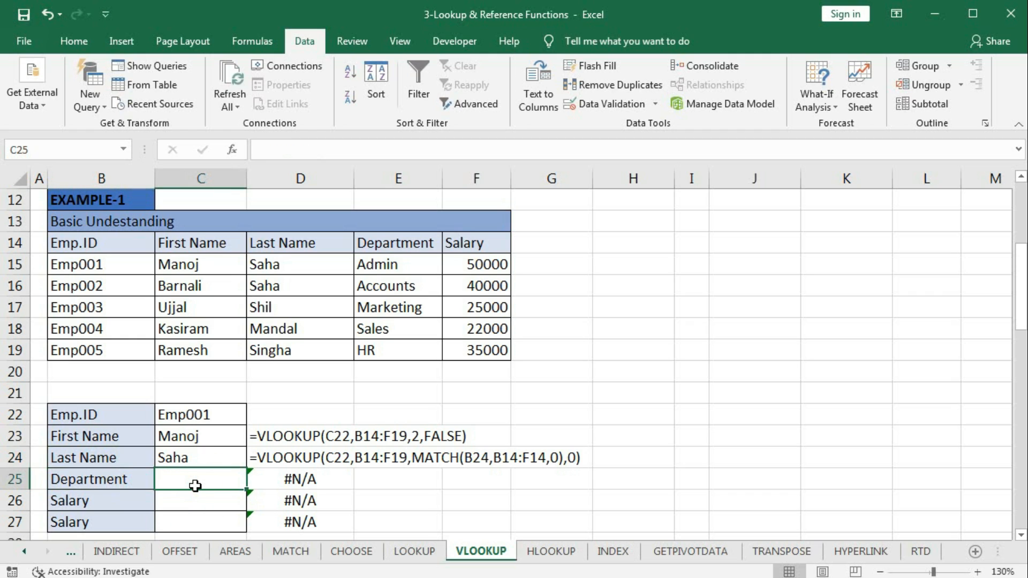
Start =VLOOKUP(C22,B14:F19,COLUMNS(B14:E14 in C25 for the column number.
type("=")
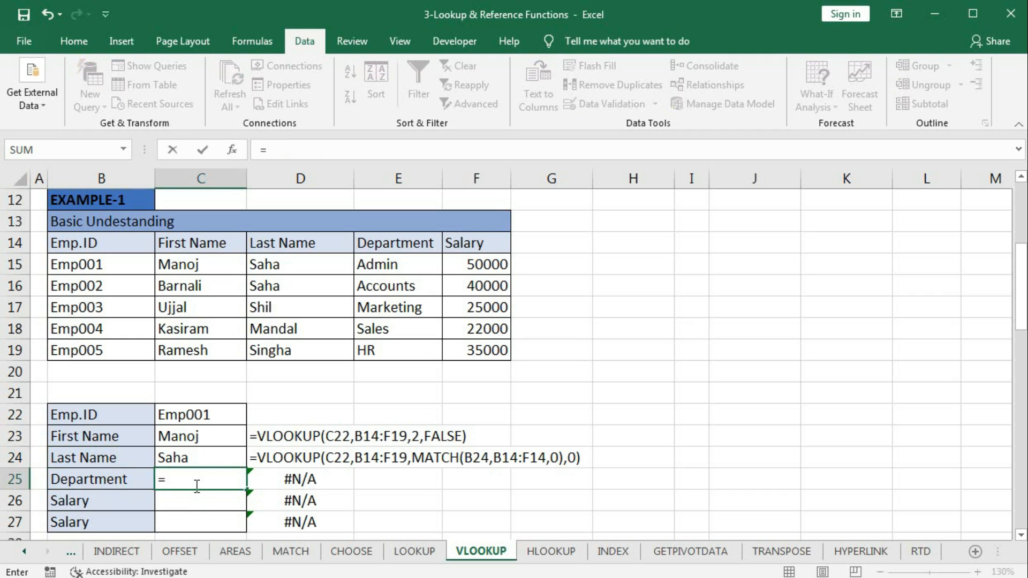
type("vloo")
key("Tab")
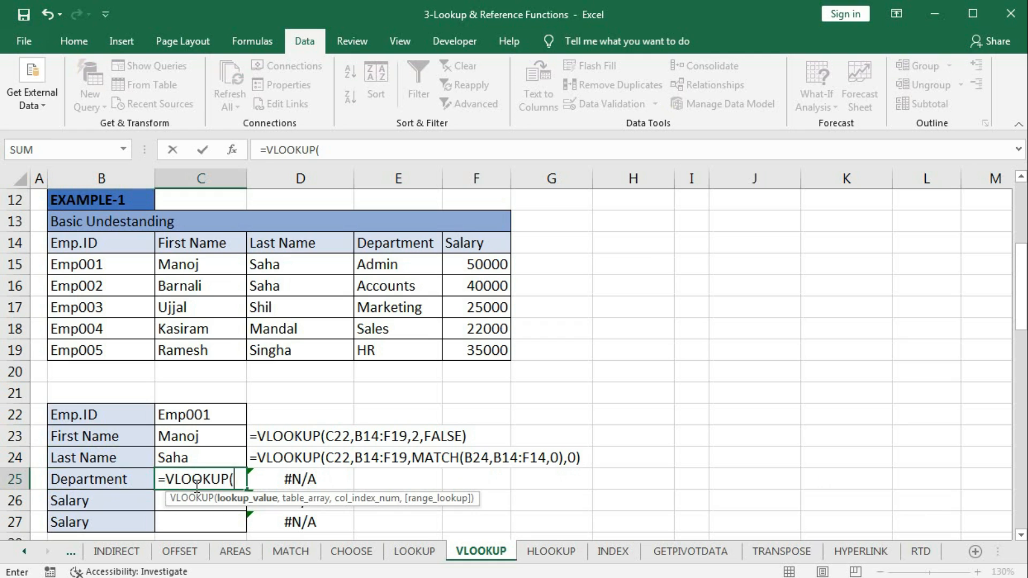
left_click(199, 415)
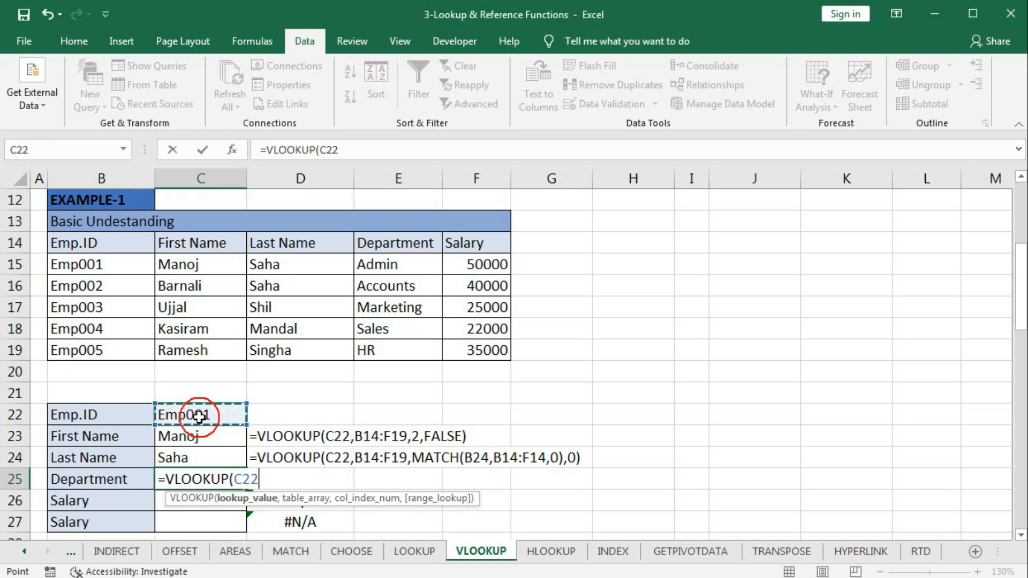
type(",")
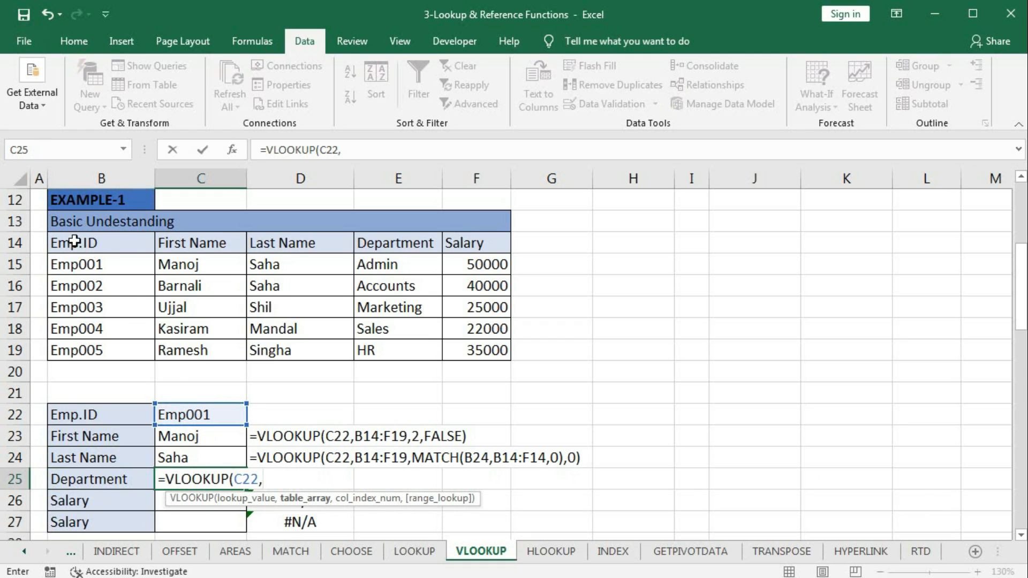
left_click_drag(76, 241, 476, 348)
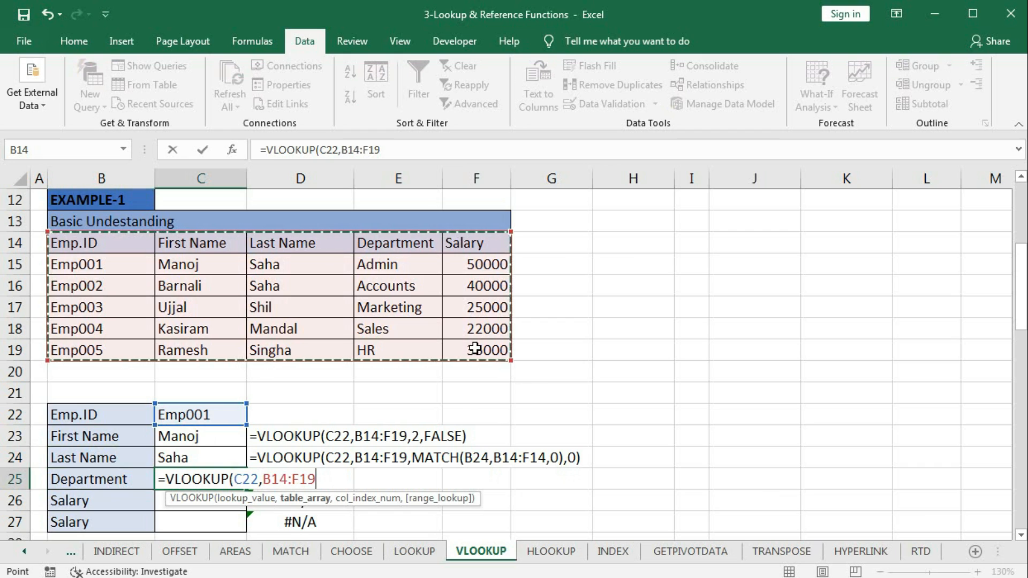
type(",")
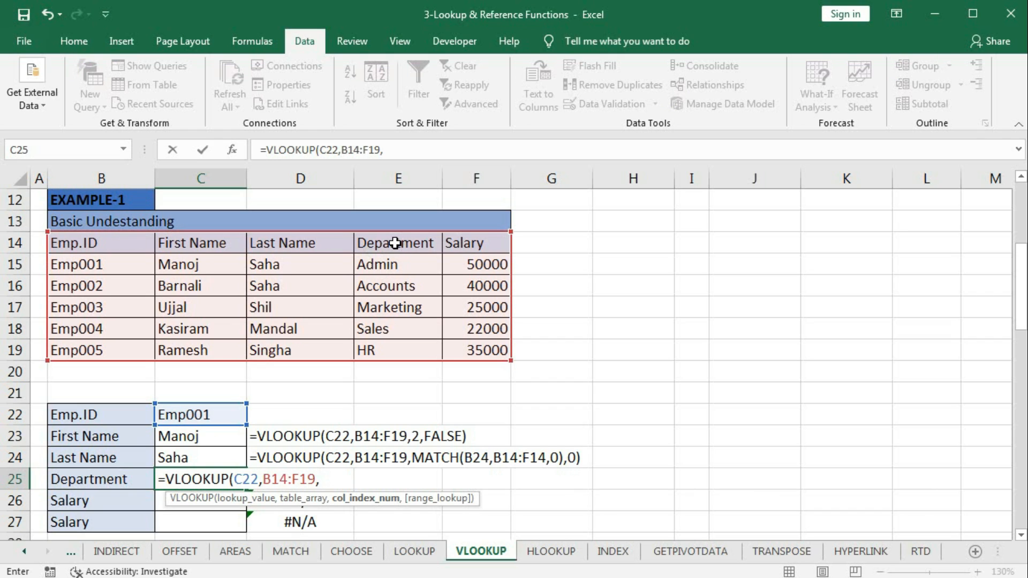
type("colu")
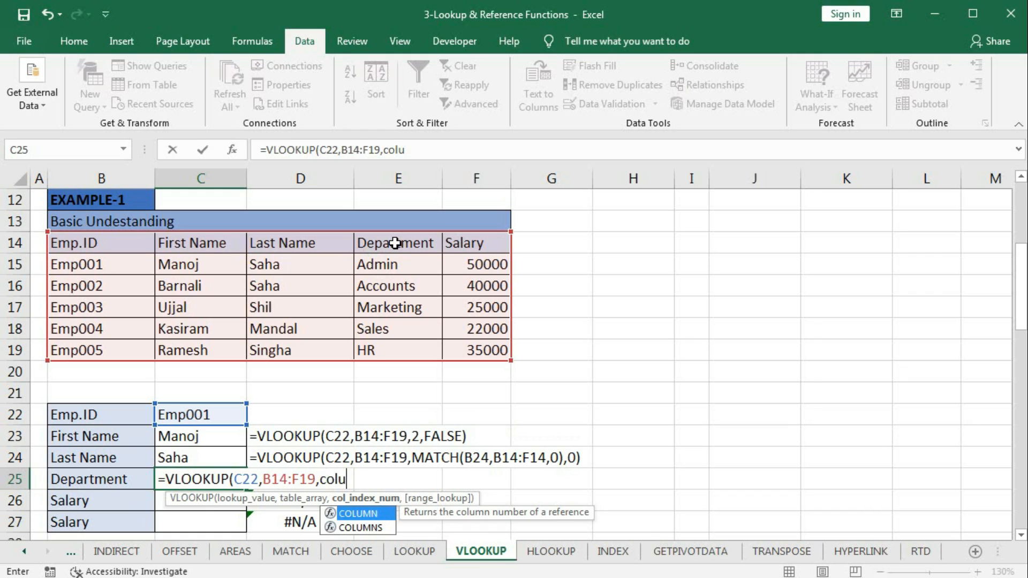
key("Down")
key("Tab")
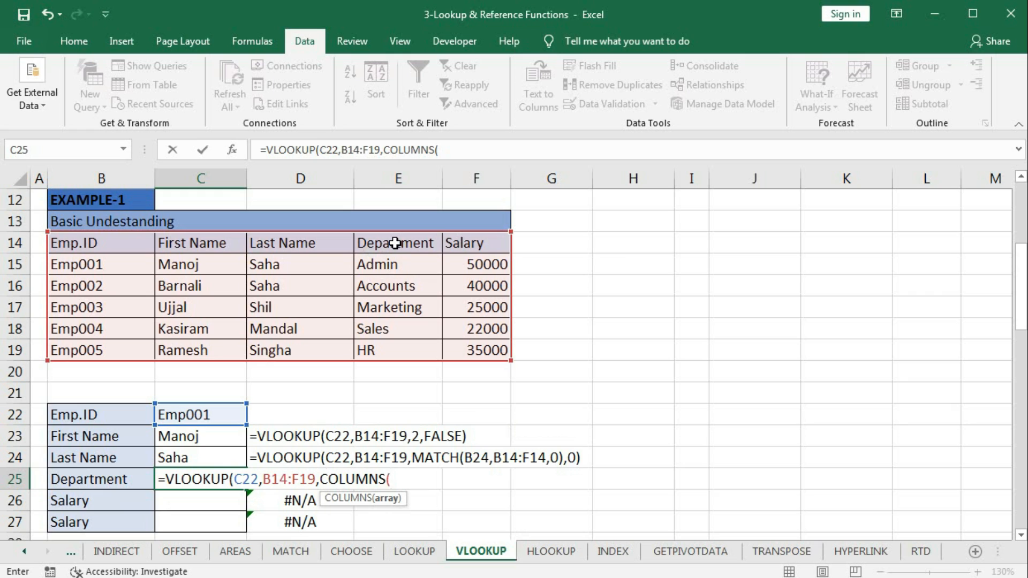
left_click_drag(123, 250, 373, 241)
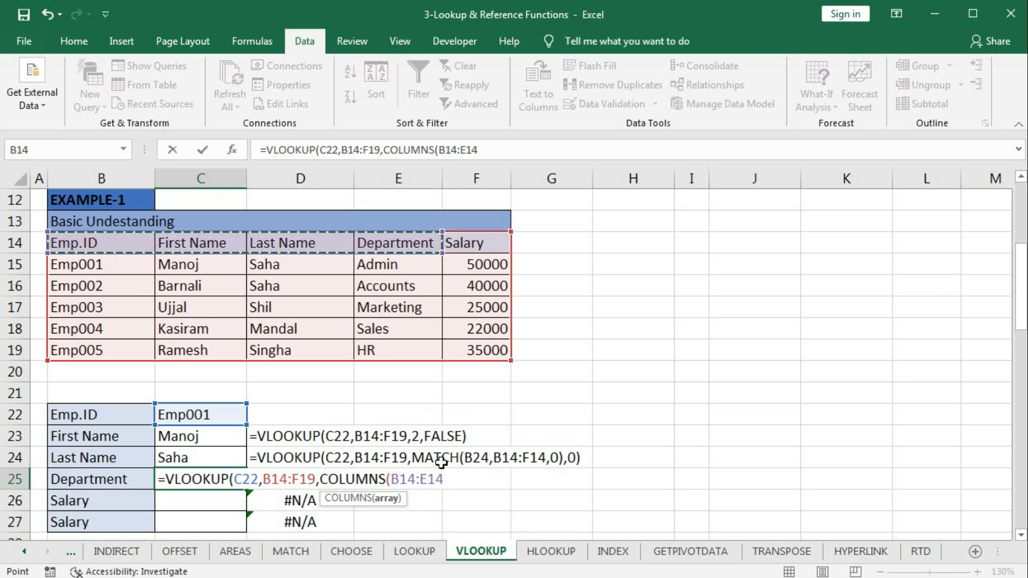
Make B14 absolute as $B$14 and finish the formula with ,0 so C25 shows Admin.
left_click(399, 482)
left_click_drag(391, 481, 416, 482)
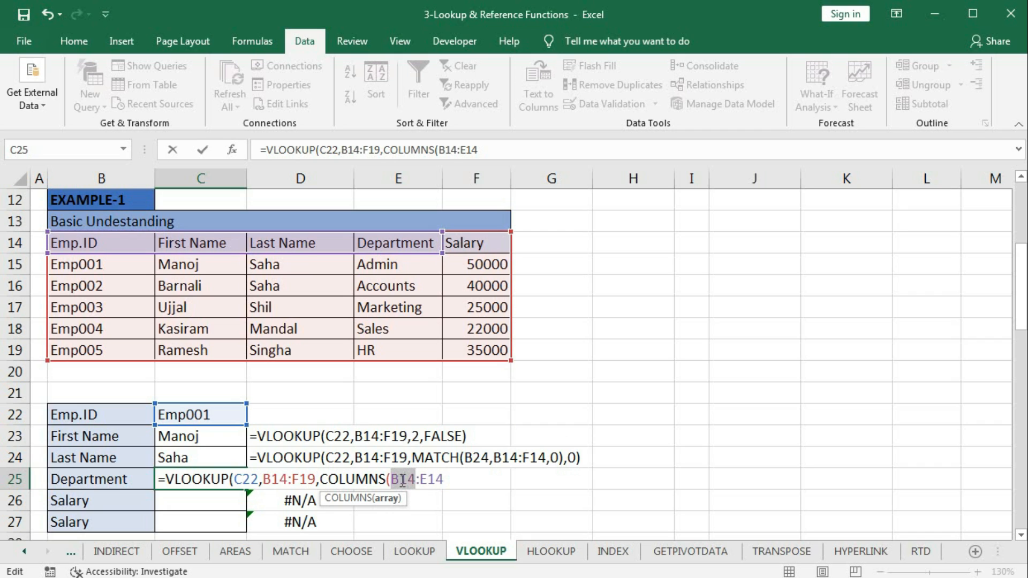
key("F4")
left_click(463, 477)
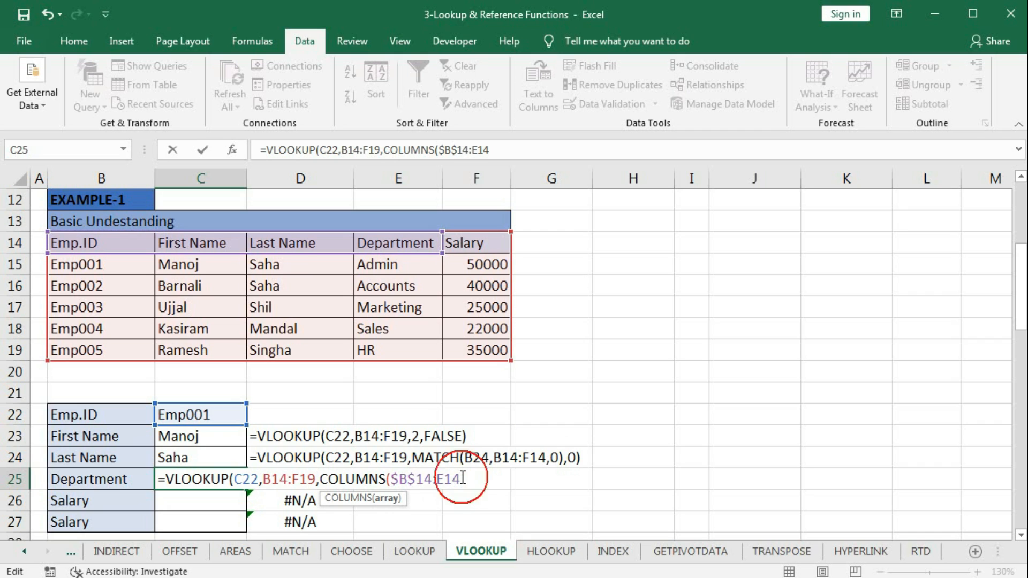
type(")")
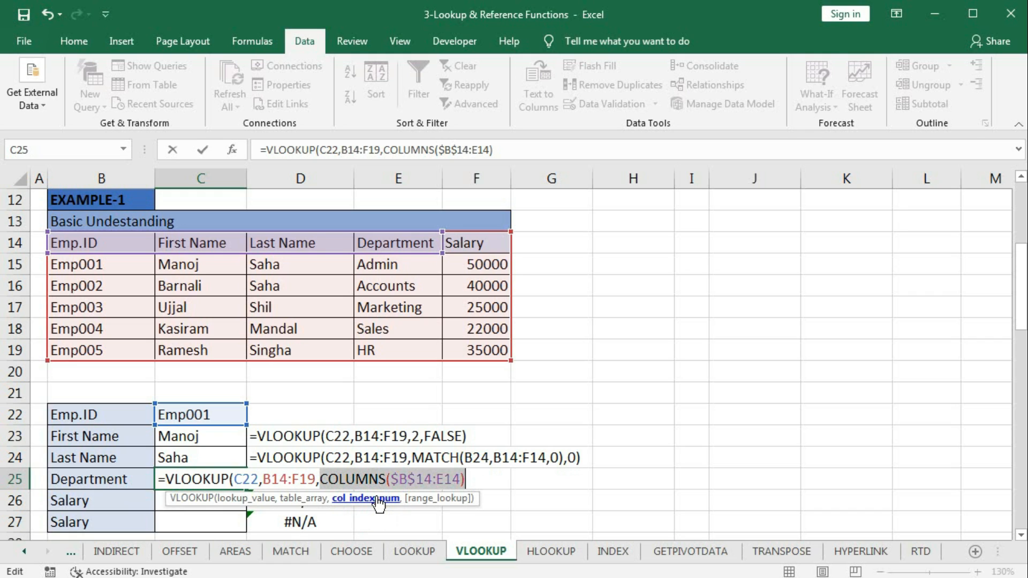
type("4")
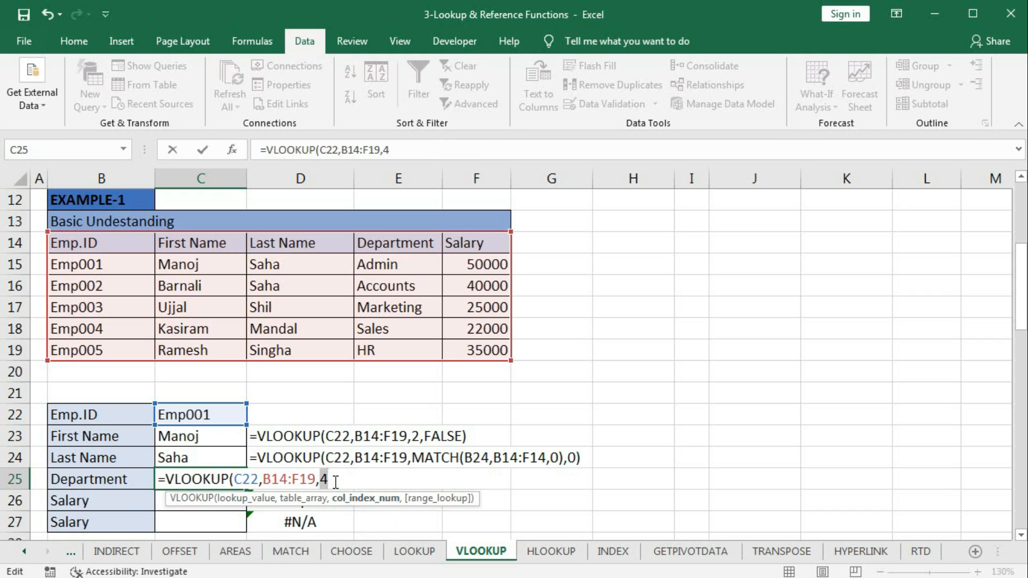
key("ctrl+z")
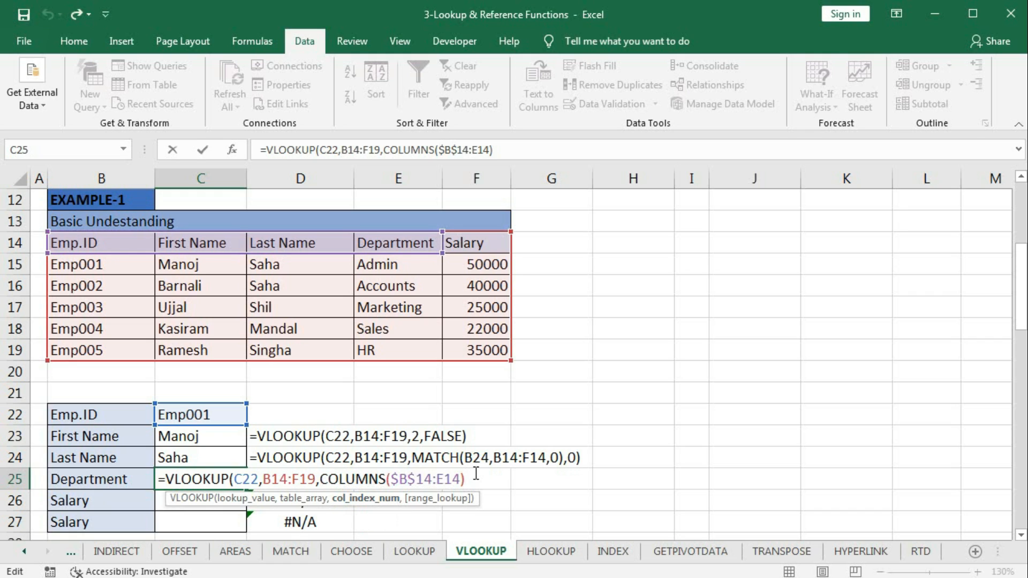
type(",")
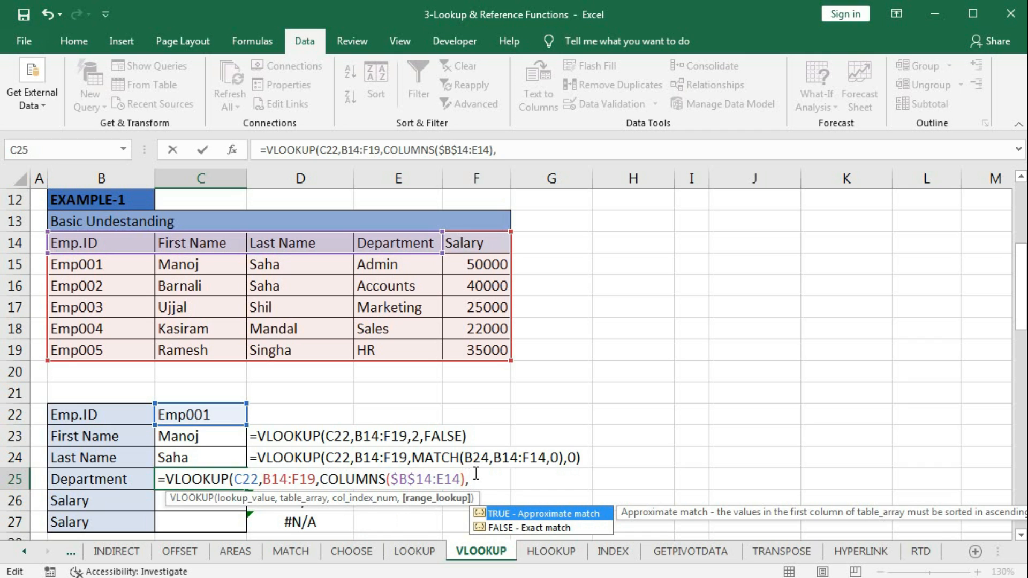
type("0")
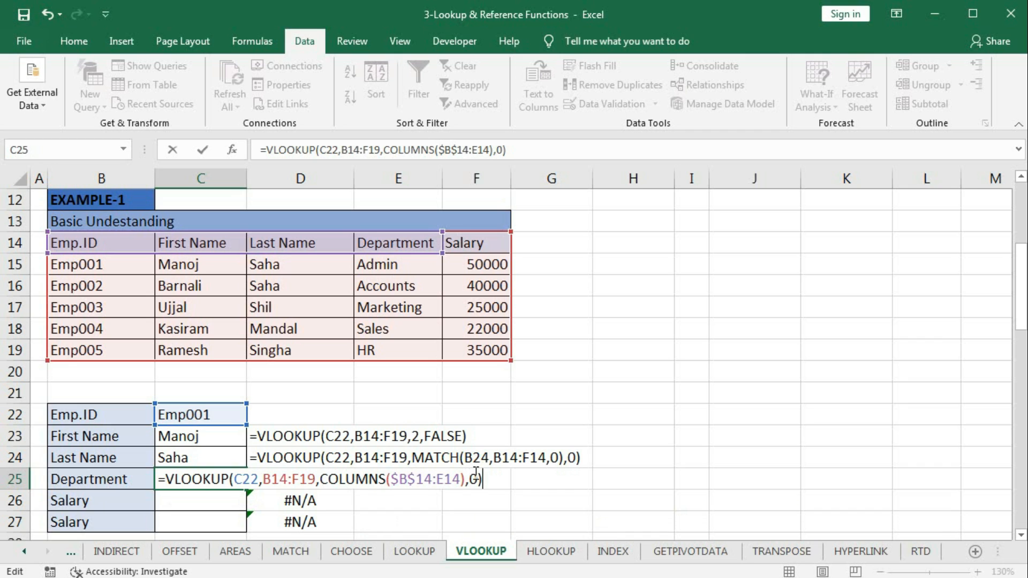
key("Return")
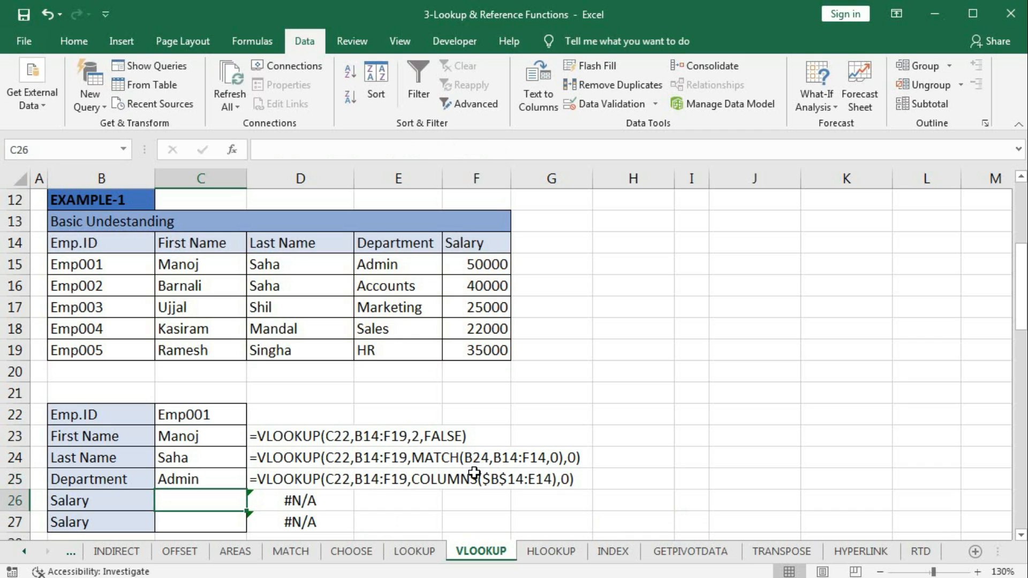
Fill C25's formula right into D25 and inspect its shifted references, which give #N/A.
left_click(181, 483)
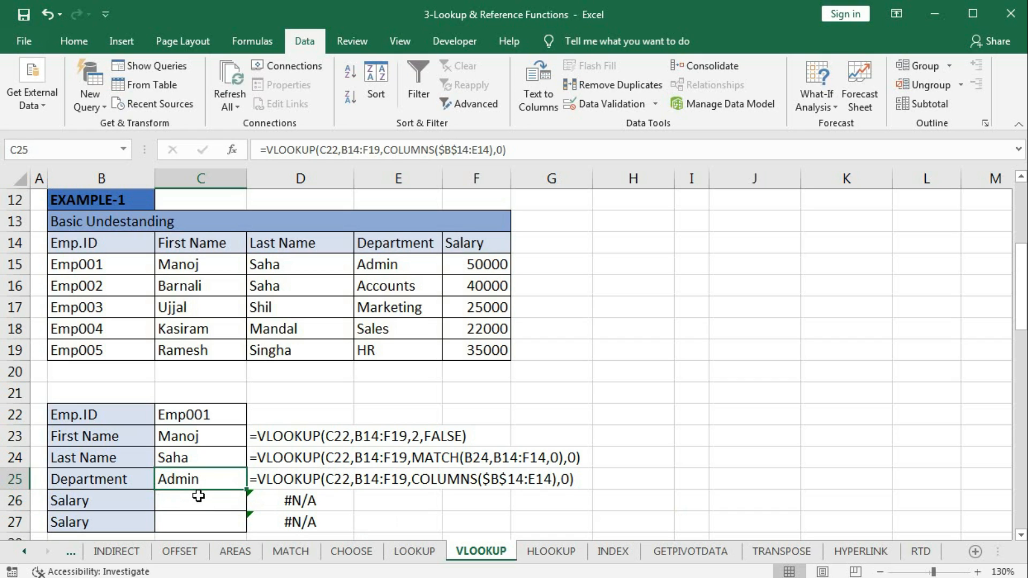
left_click_drag(250, 490, 328, 483)
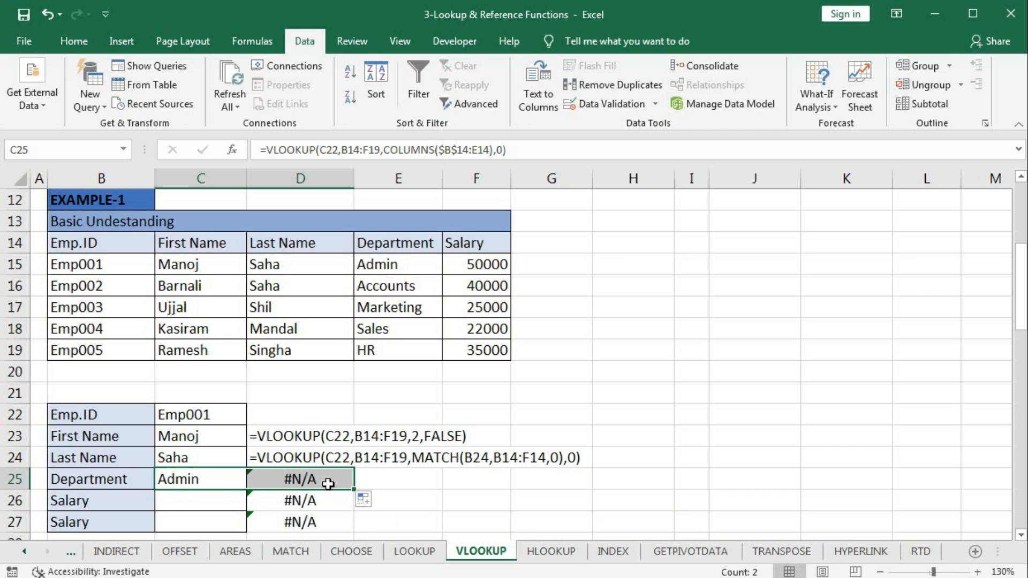
left_click(291, 480)
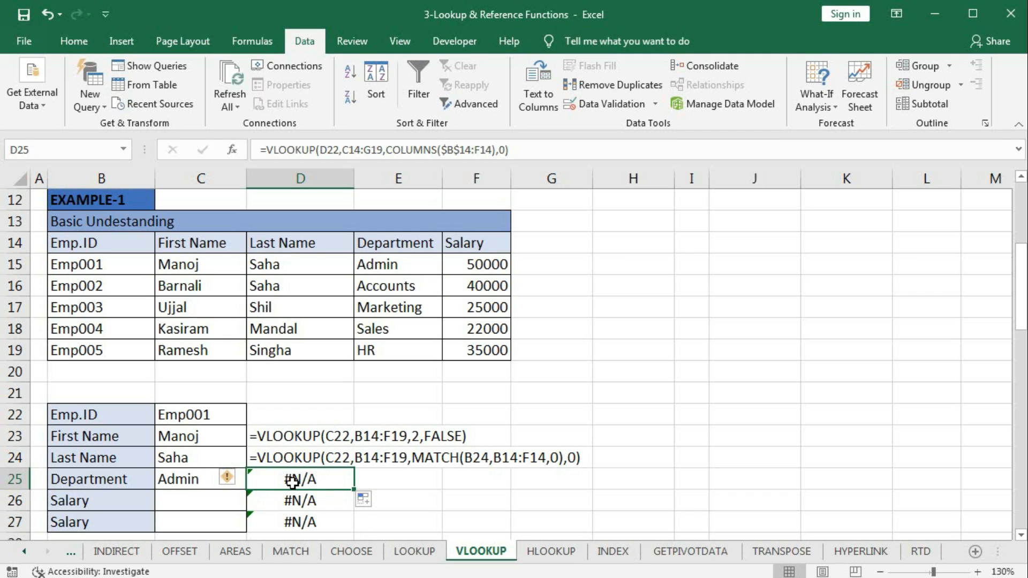
double_click(292, 481)
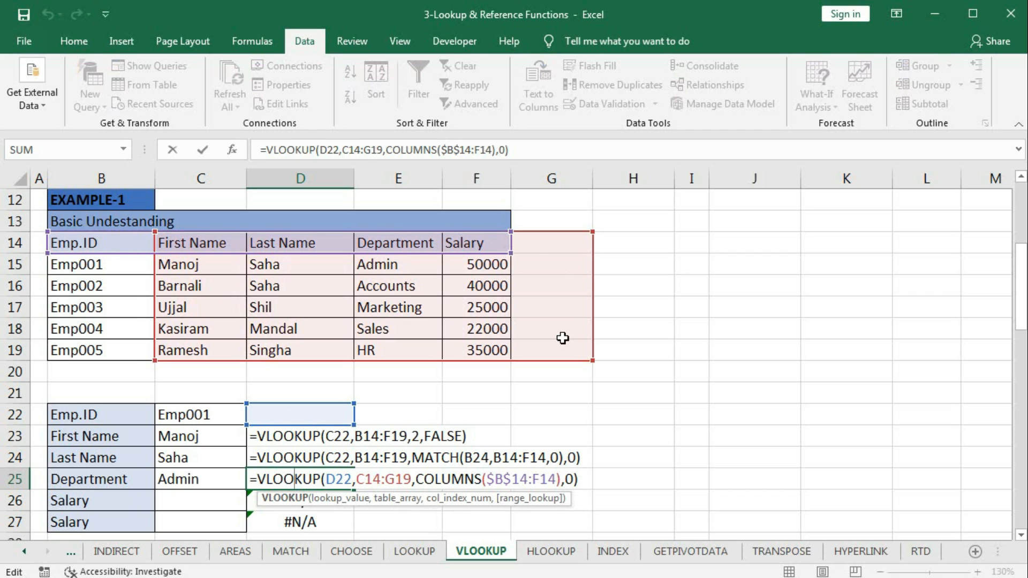
key("Escape")
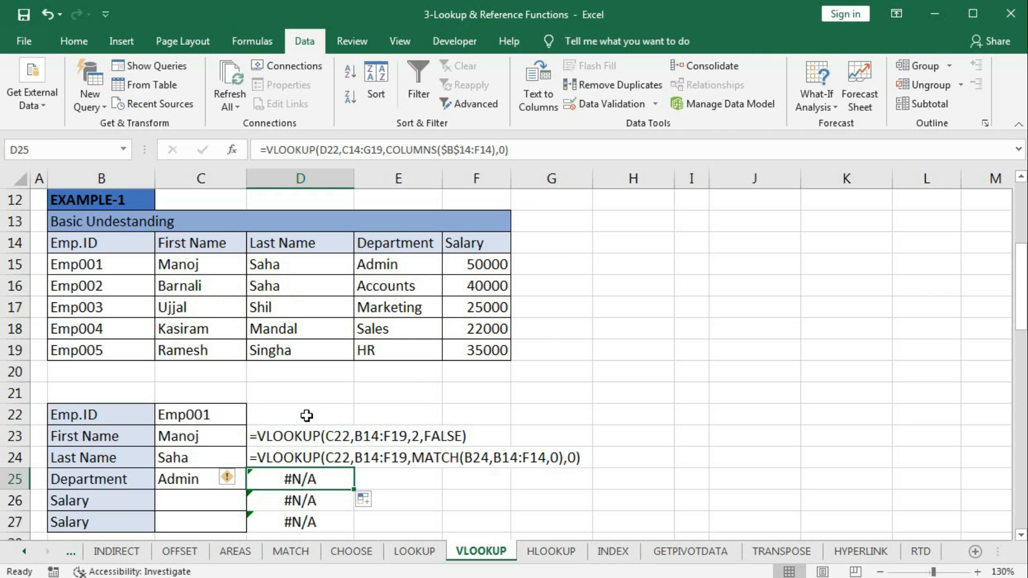
double_click(191, 481)
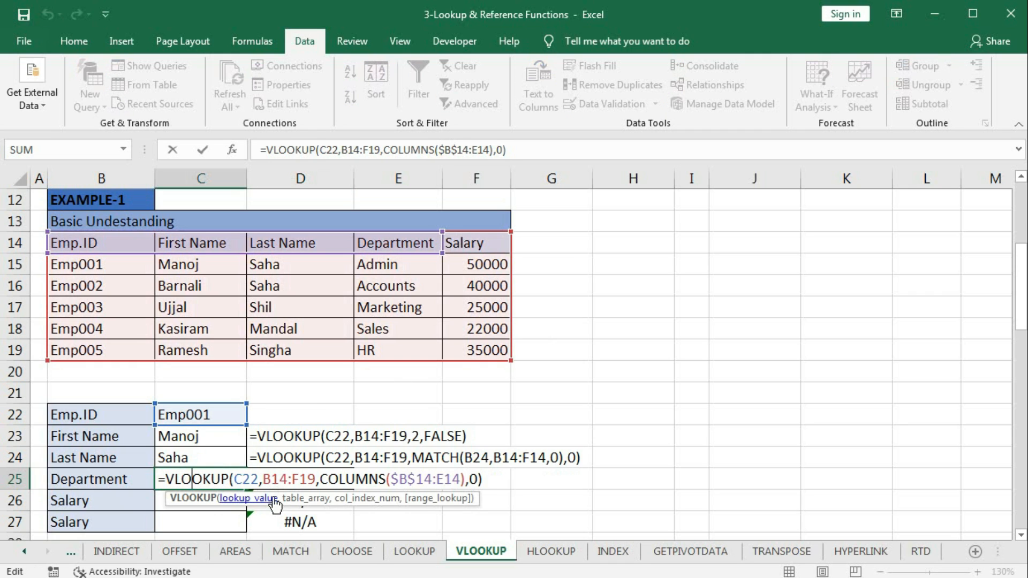
Lock C22 and B14:F19 as absolute in C25, copy to D25, then undo back to relative references.
left_click(296, 500)
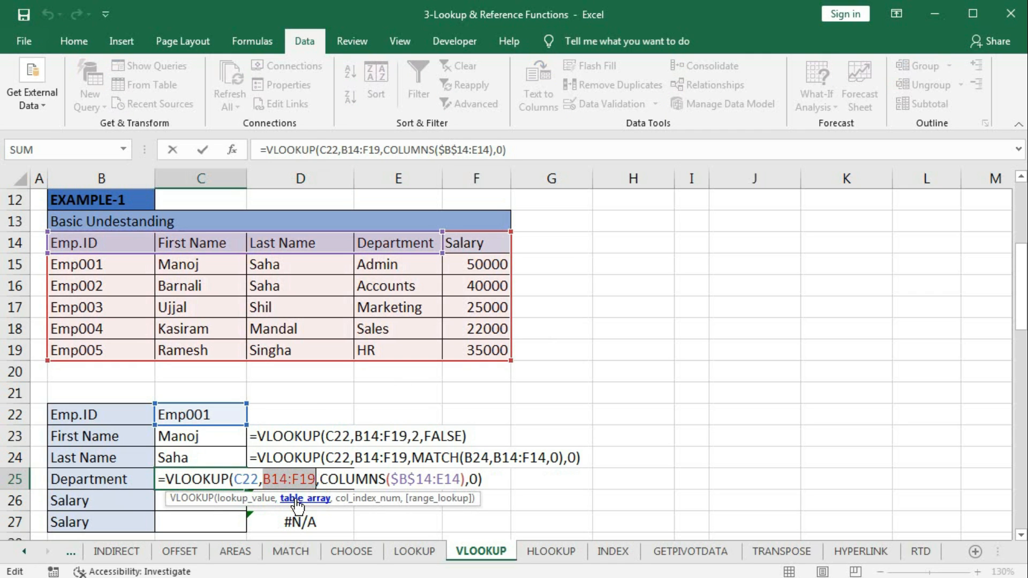
key("F4")
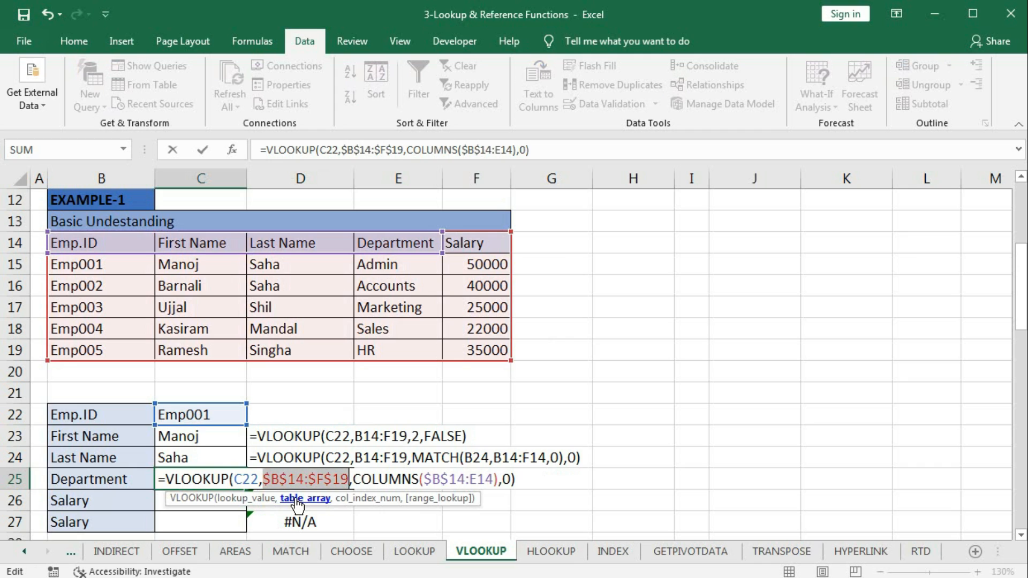
left_click(240, 499)
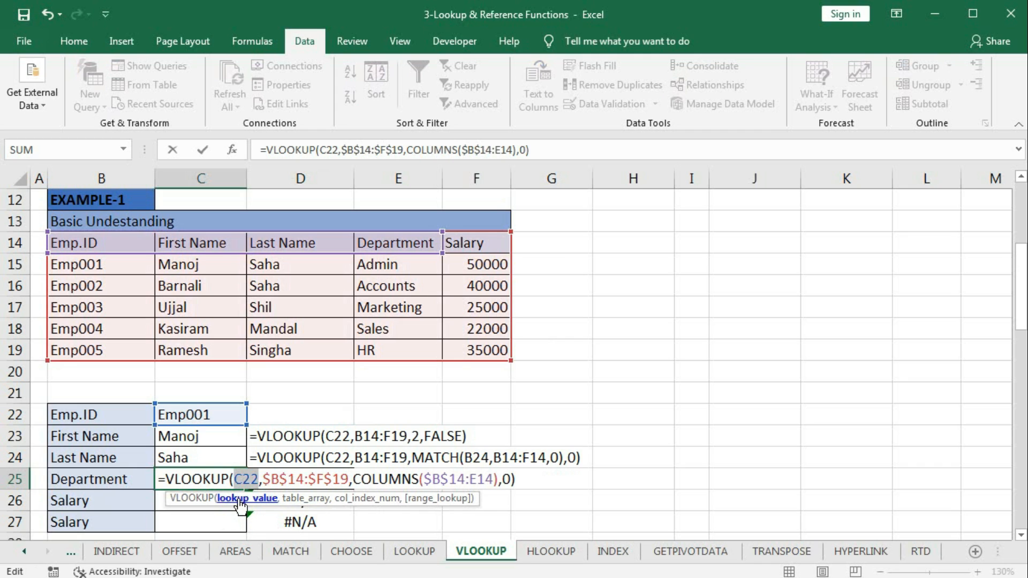
key("F4")
key("Return")
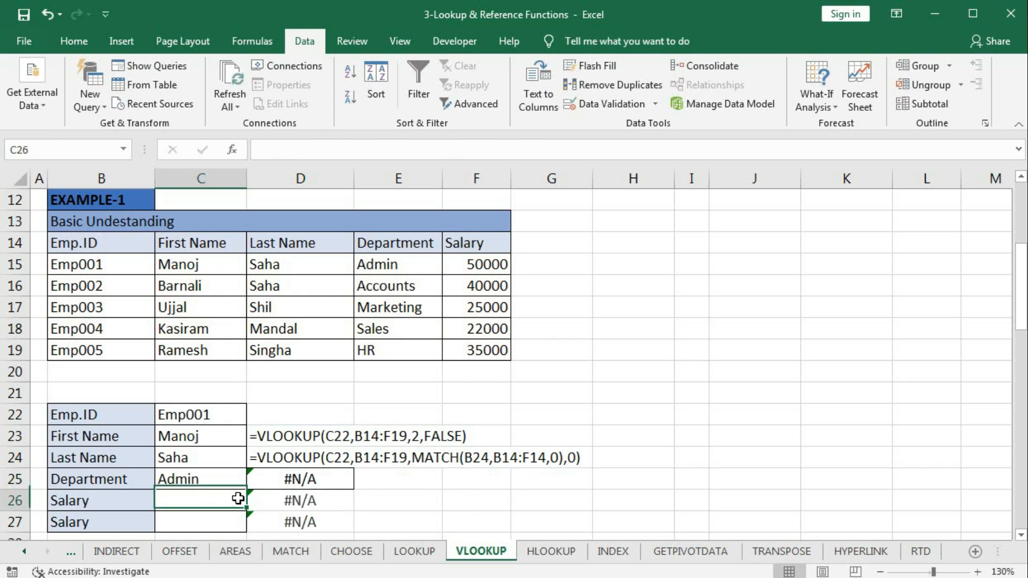
left_click(235, 484)
left_click_drag(247, 490, 292, 500)
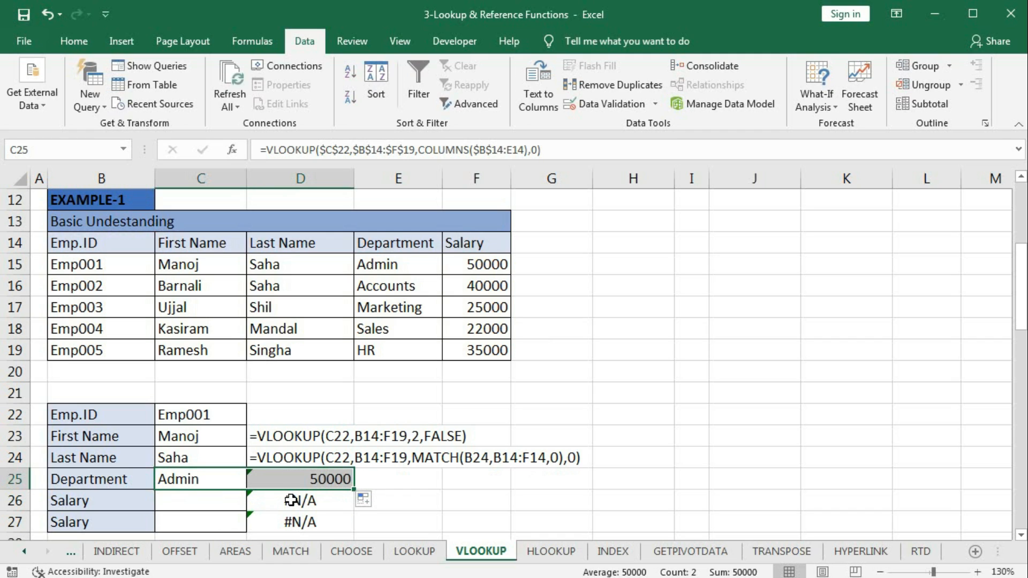
left_click(236, 484)
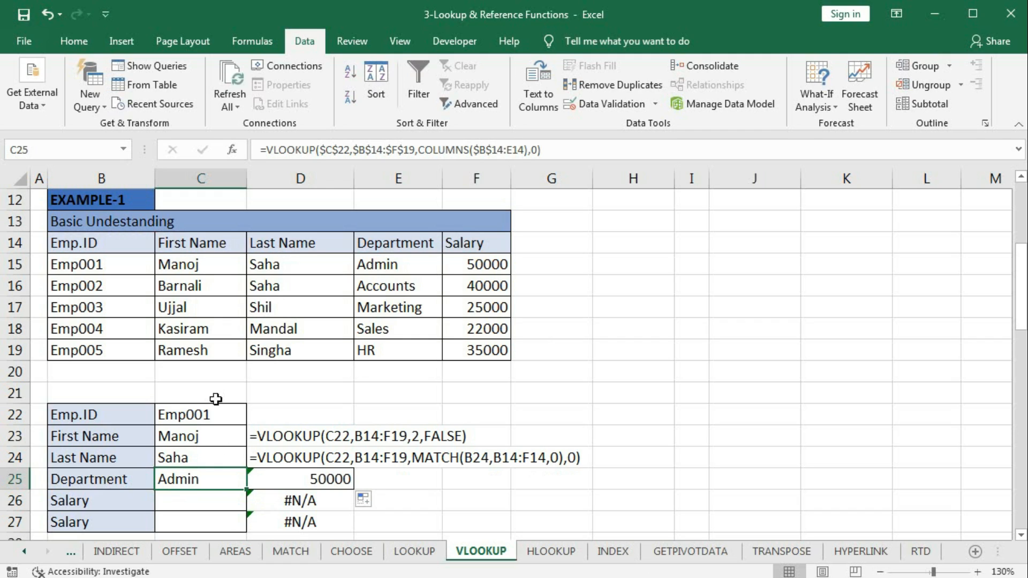
key("ctrl+z")
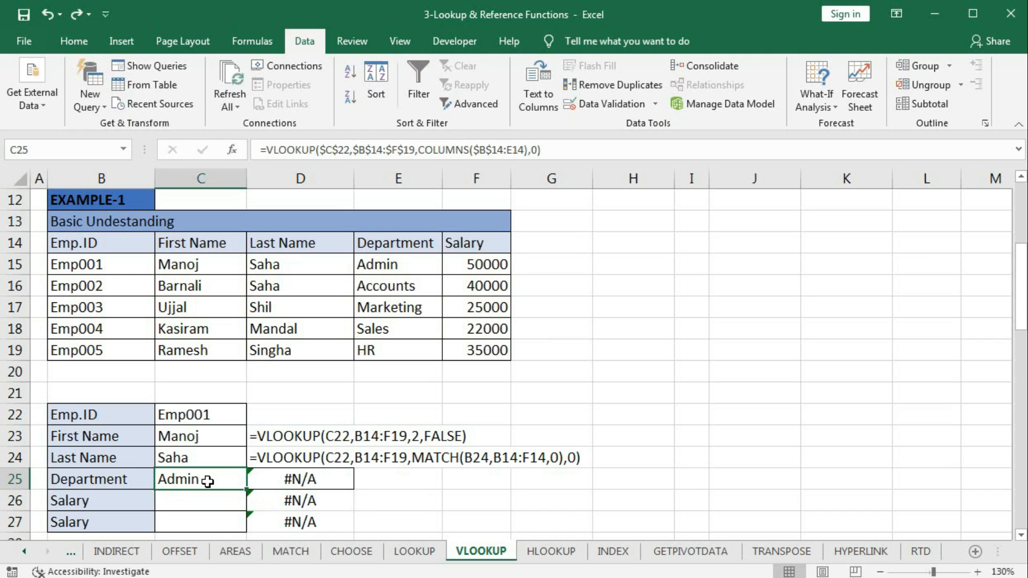
key("ctrl+z")
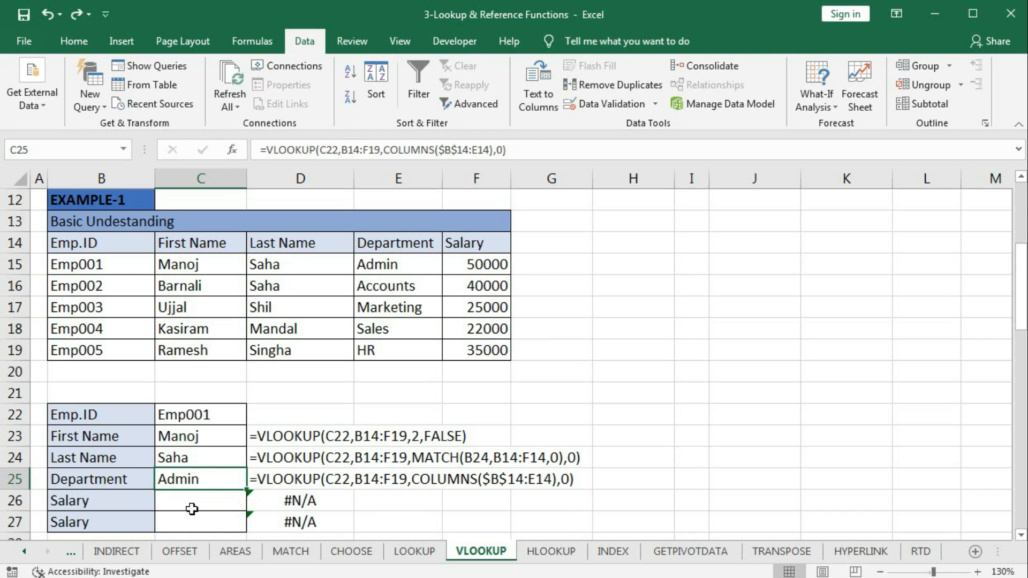
Start the C26 Salary formula as =VLOOKUP(C22,OFFSET(B14,0,0,col.
left_click(191, 509)
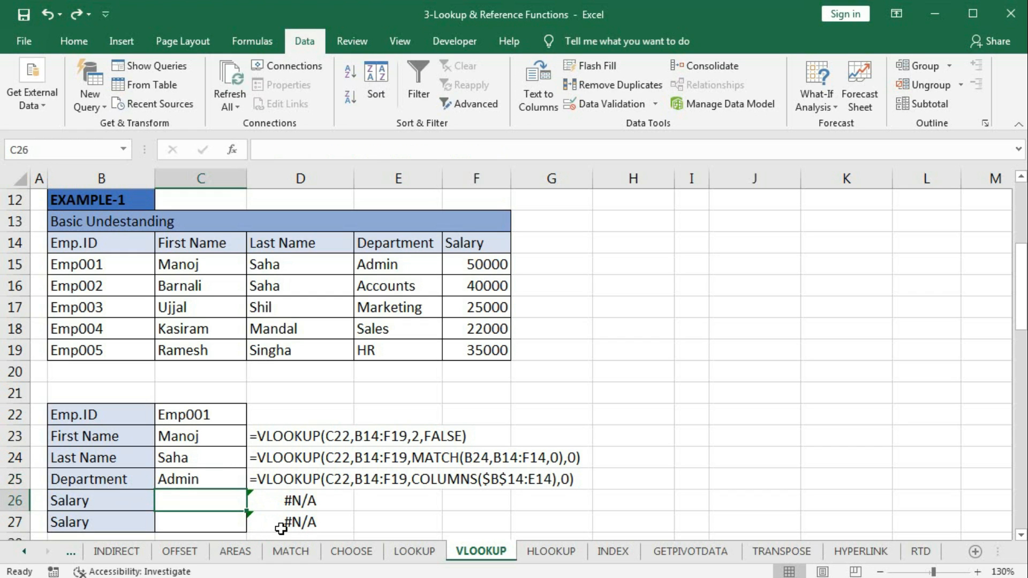
type("=")
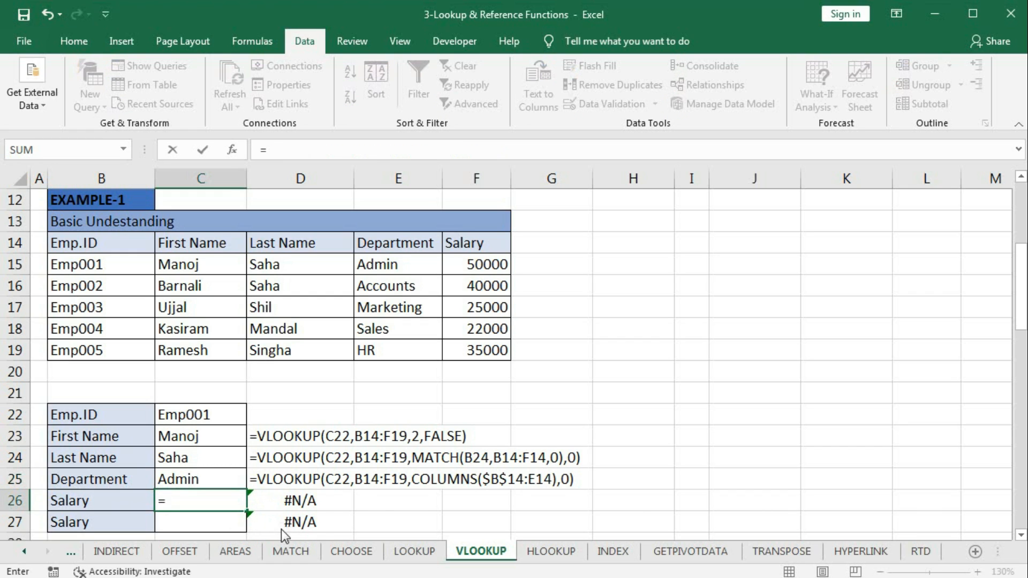
type("vl")
key("Tab")
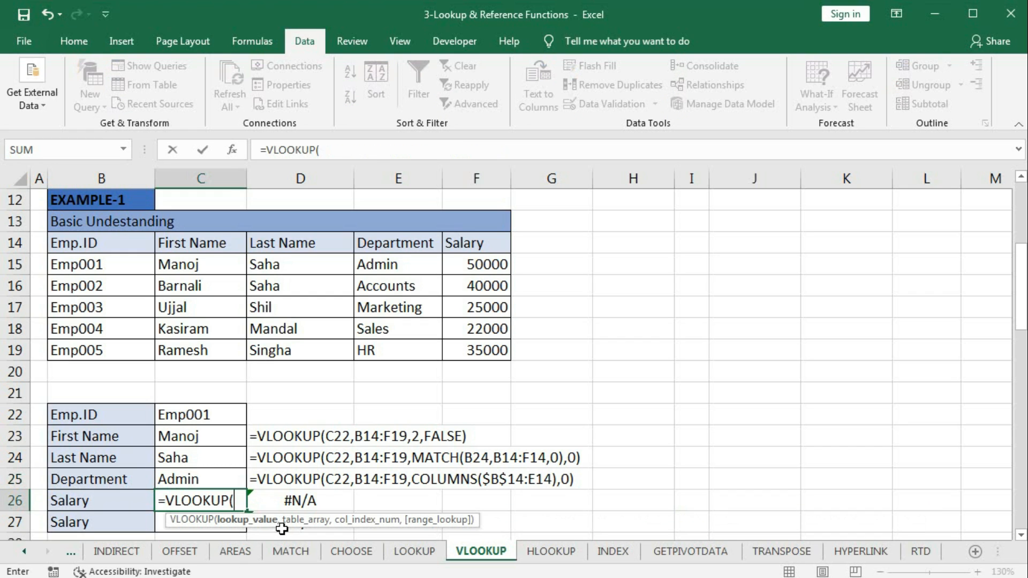
left_click(184, 416)
type(",")
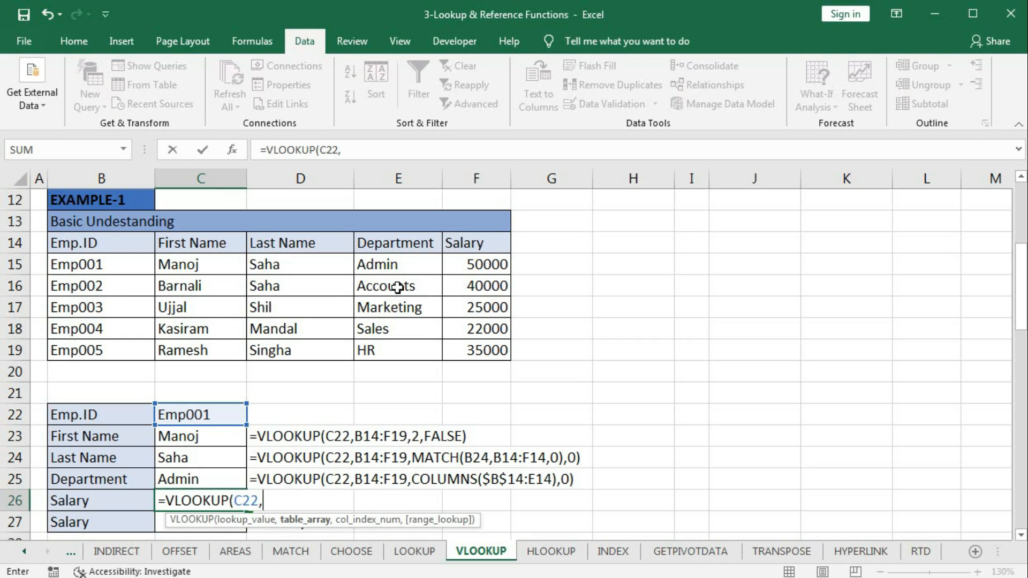
type("off")
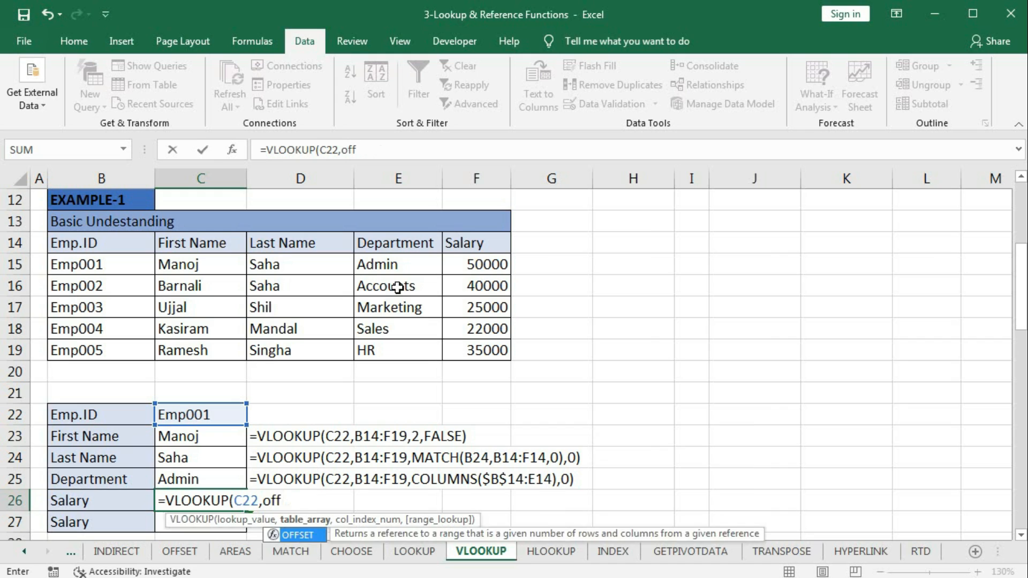
key("Tab")
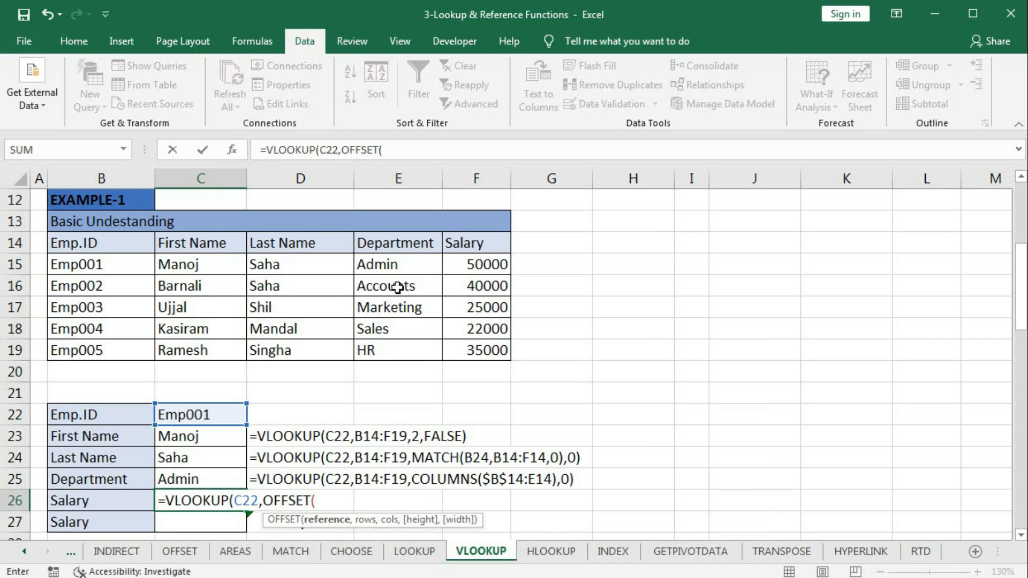
left_click(92, 246)
type(",")
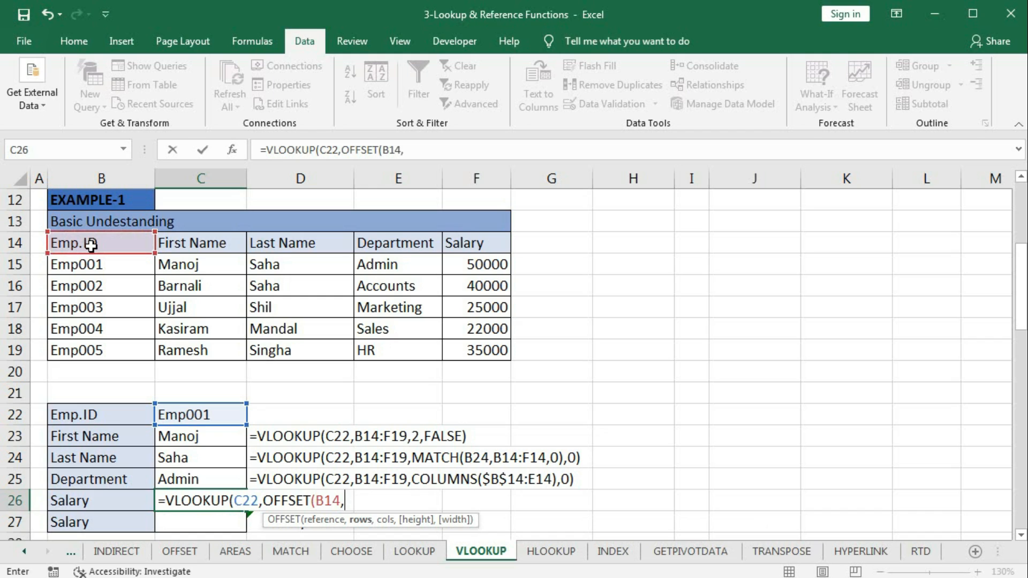
type("0,0")
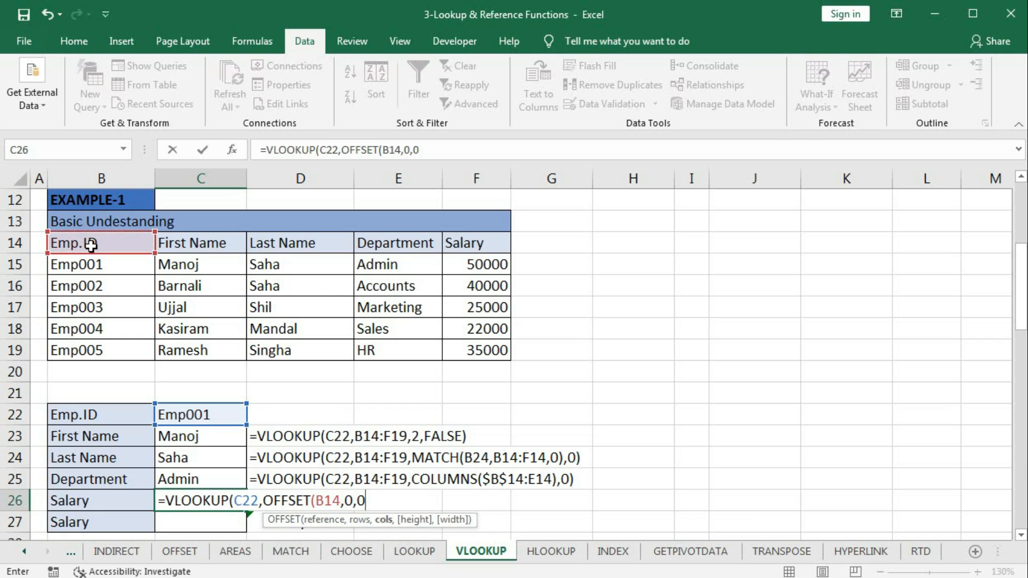
type(",")
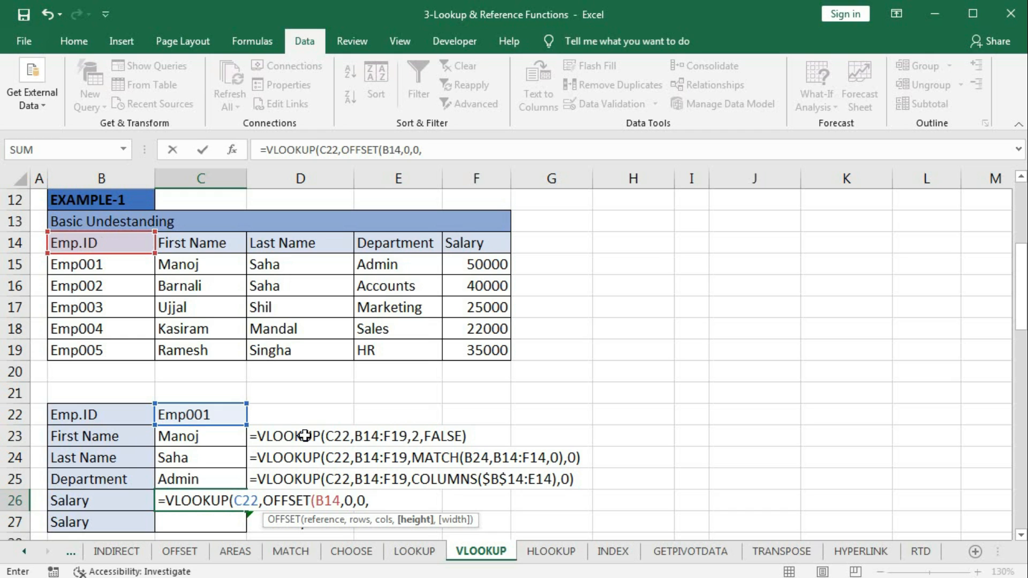
type("col")
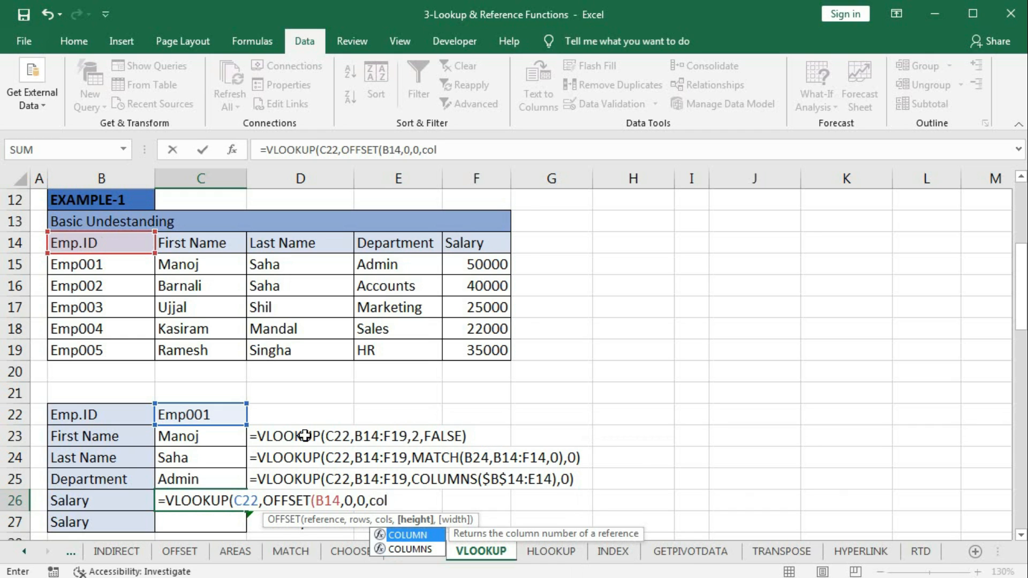
Give the OFFSET range ROWS(B14:K21) height and COLUMNS(B14:K21) width.
key("Down")
key("Tab")
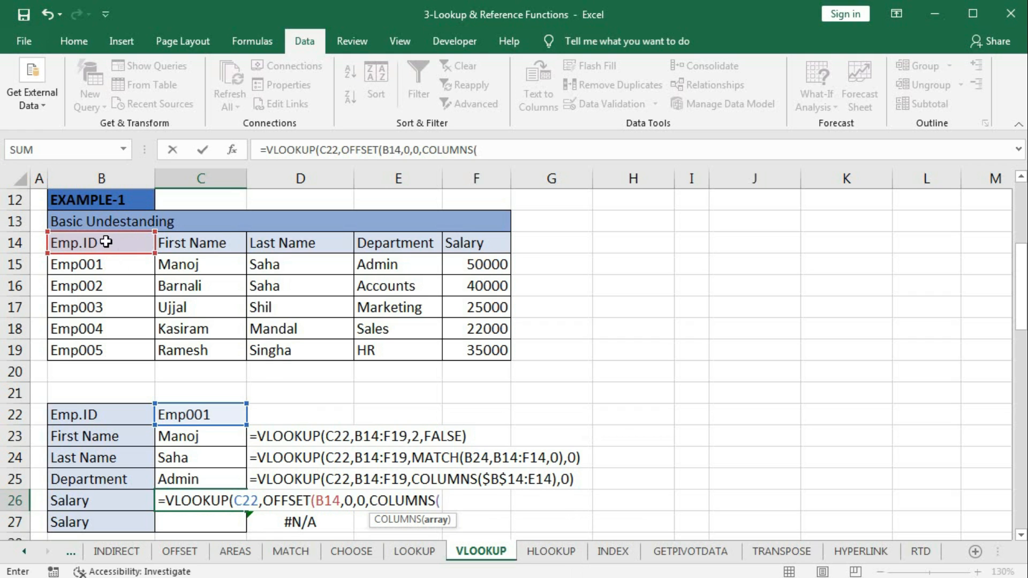
left_click_drag(107, 242, 826, 386)
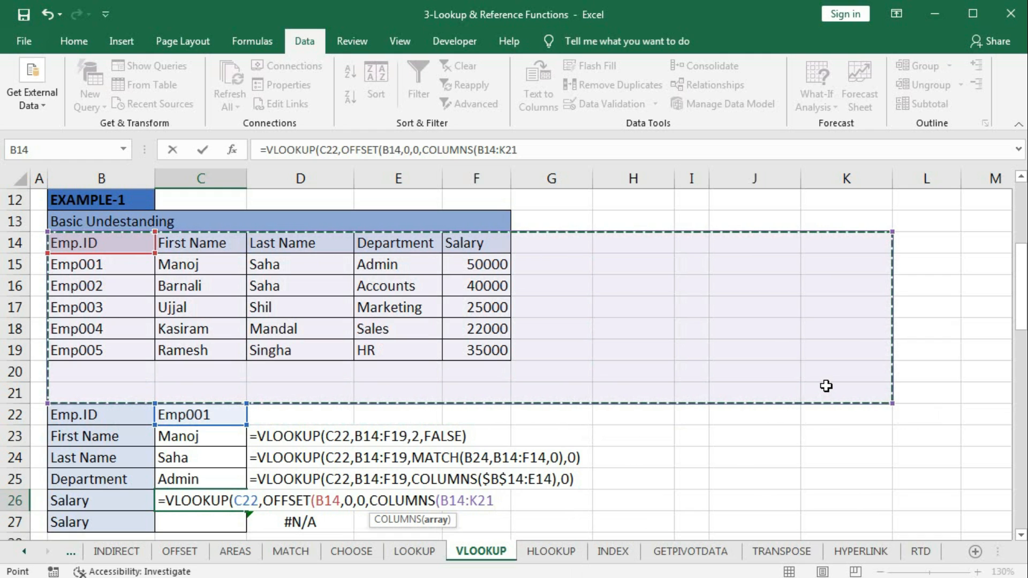
type(")")
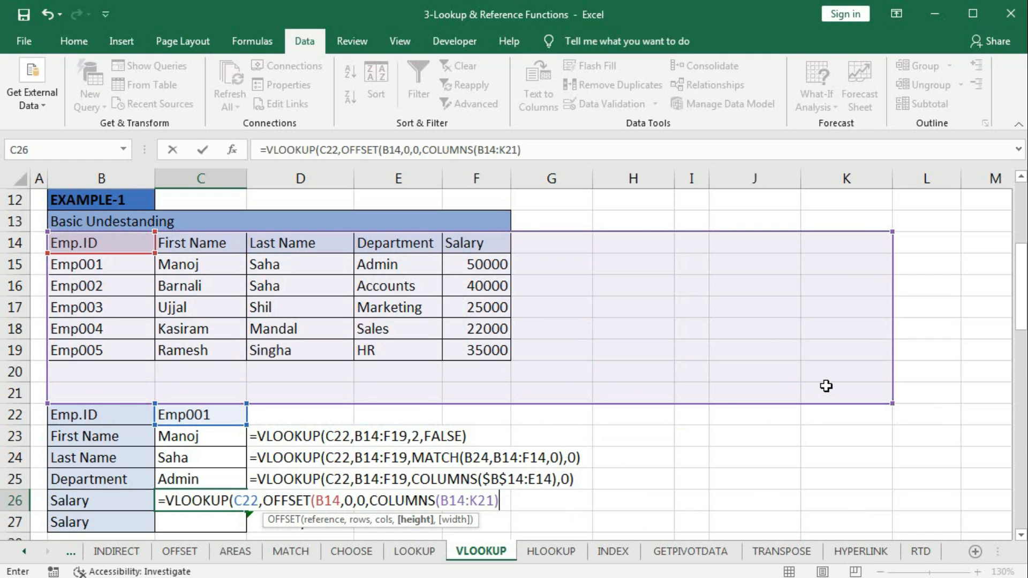
type(",")
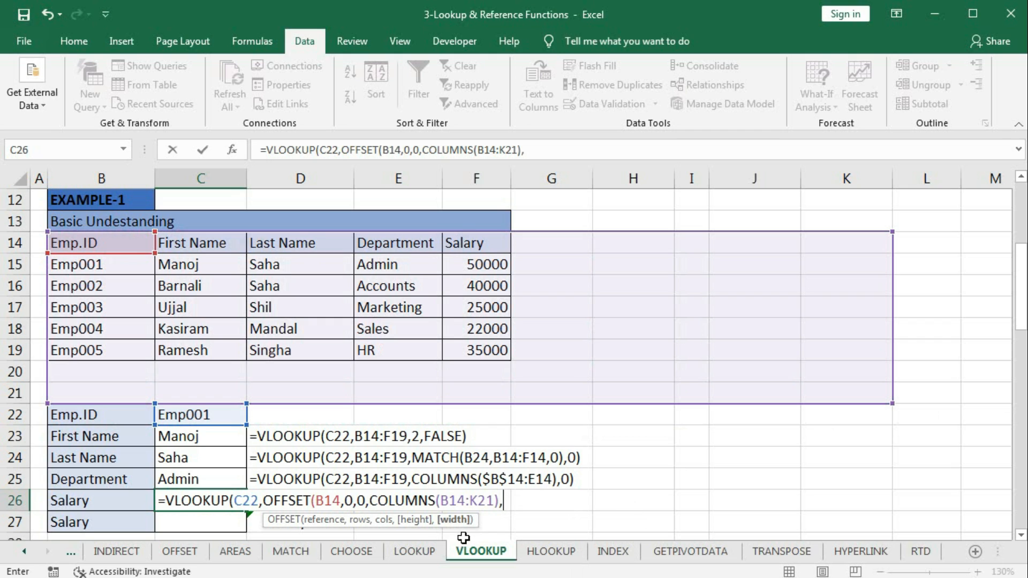
left_click_drag(369, 501, 435, 503)
type("ro")
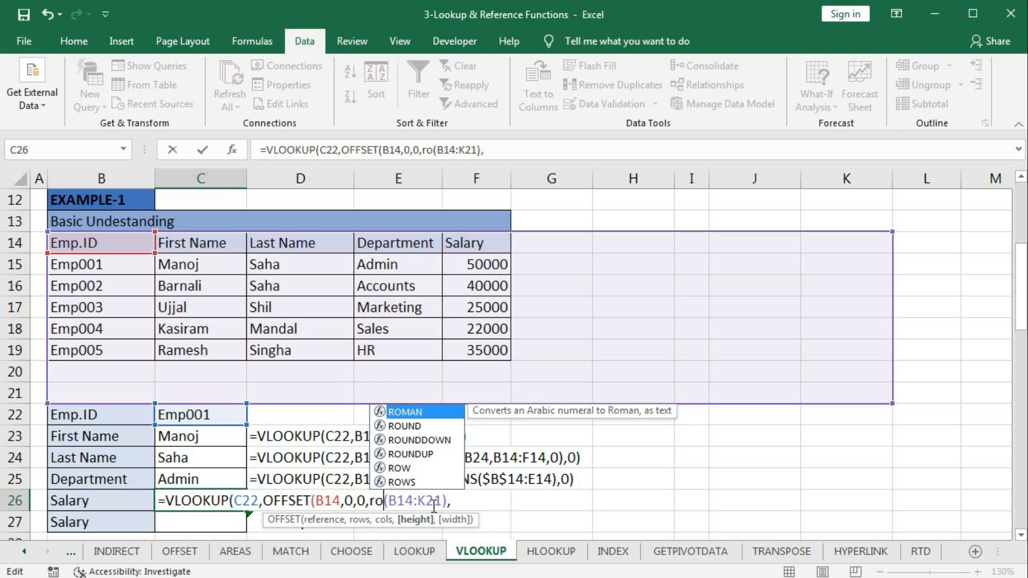
key("Down")
key("Down")
key("Down")
key("Down")
key("Down")
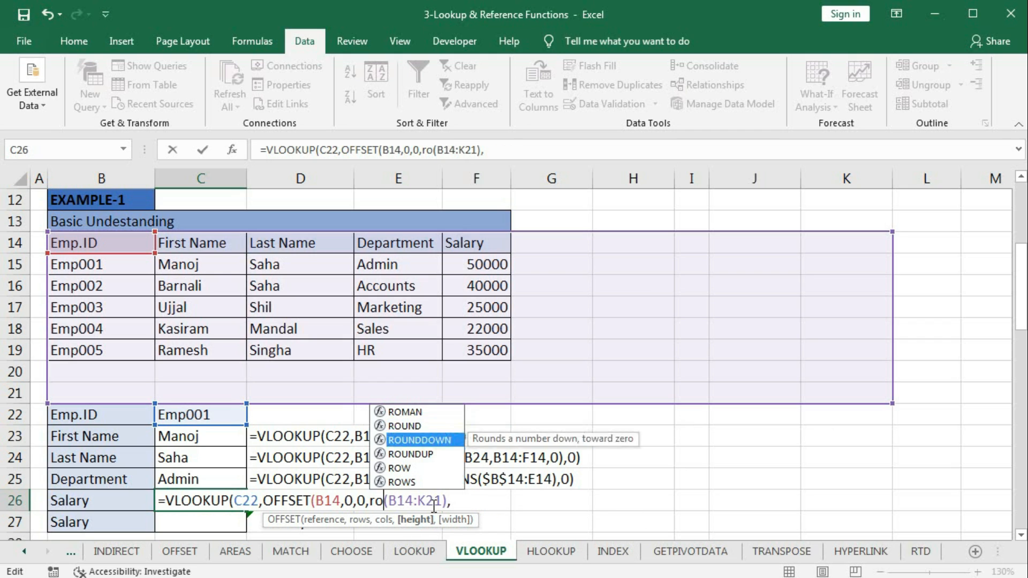
key("Tab")
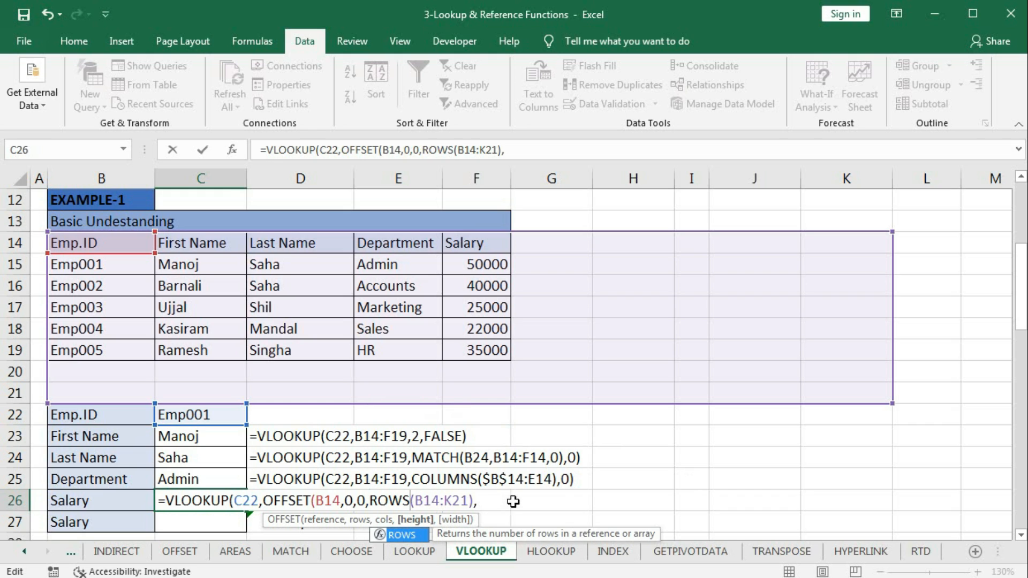
left_click(490, 500)
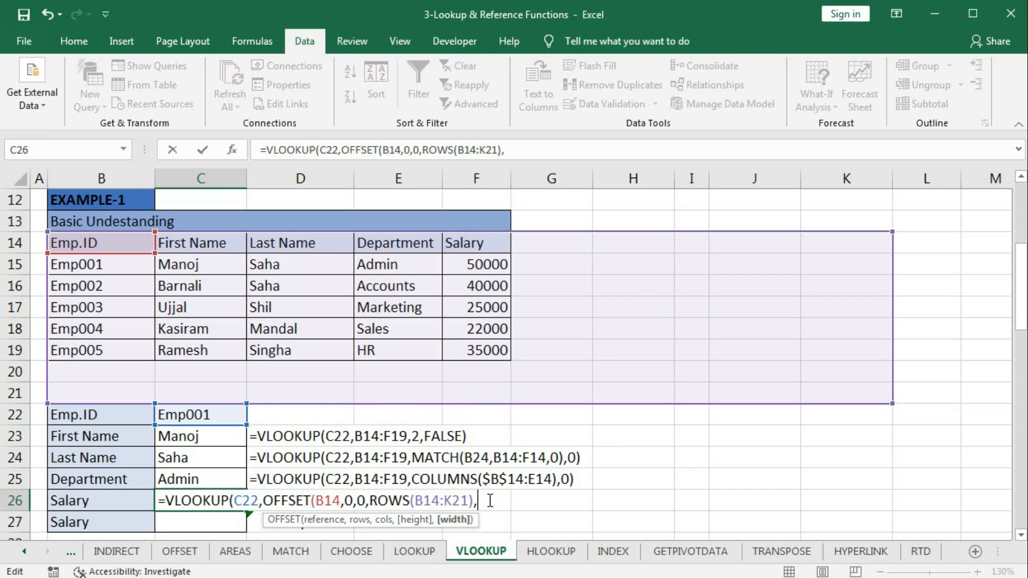
type("col")
key("Down")
key("Tab")
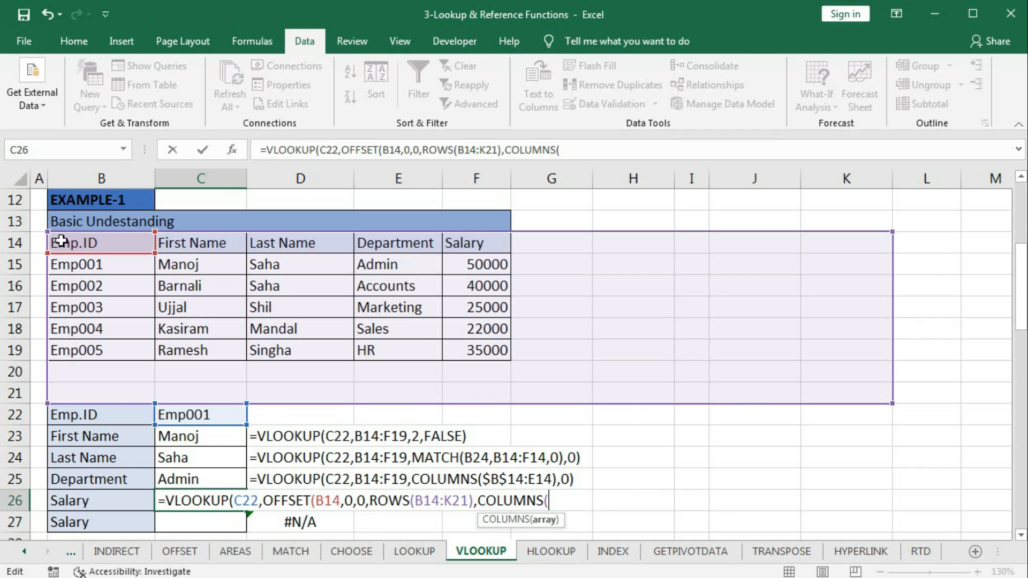
left_click_drag(62, 246, 860, 399)
type(")")
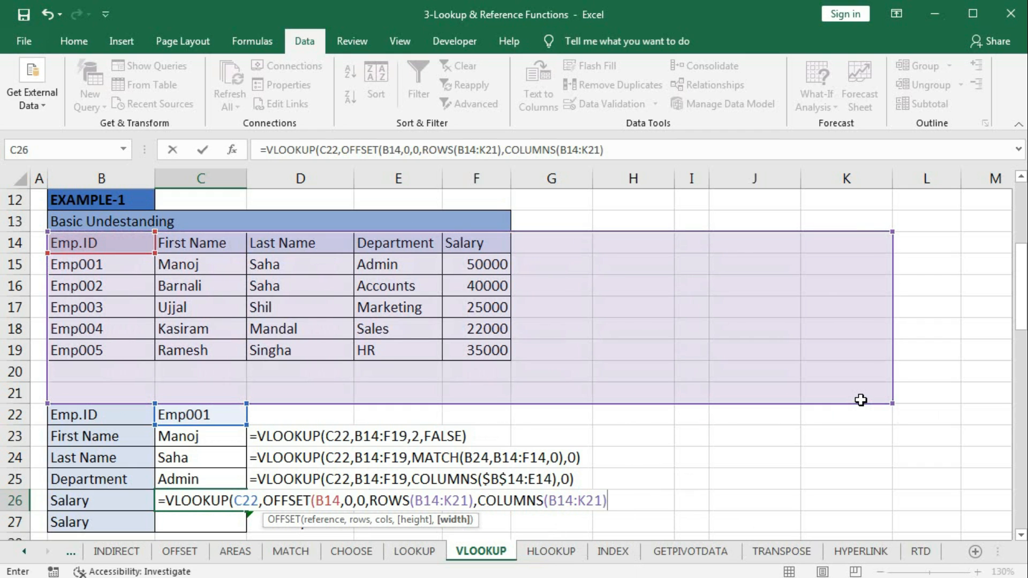
type(",")
key("BackSpace")
type(")")
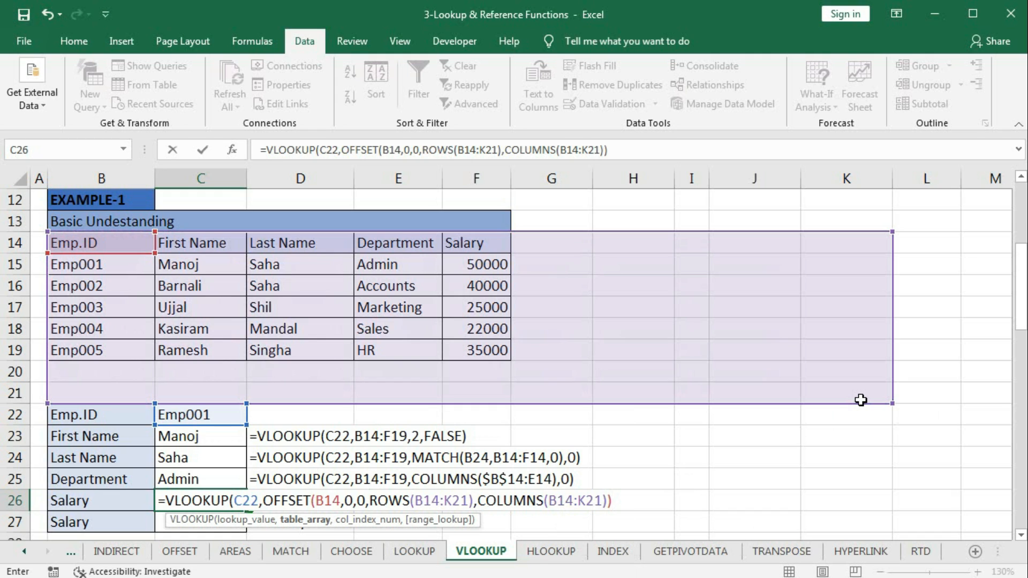
type(",")
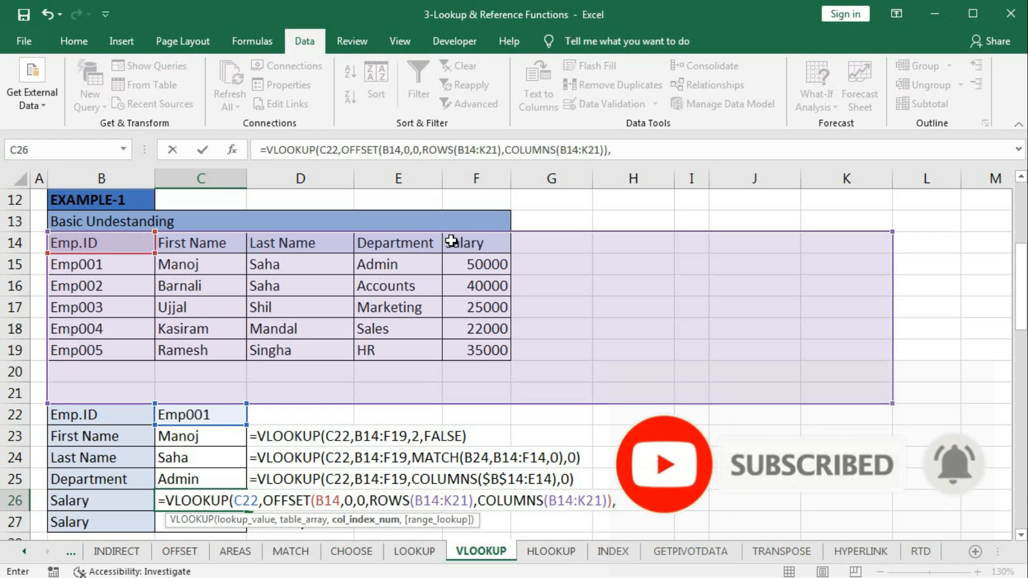
Add MATCH(B26,B14:K14,0) as the column index and exact match 0, so C26 shows 50000.
type("MATCH(")
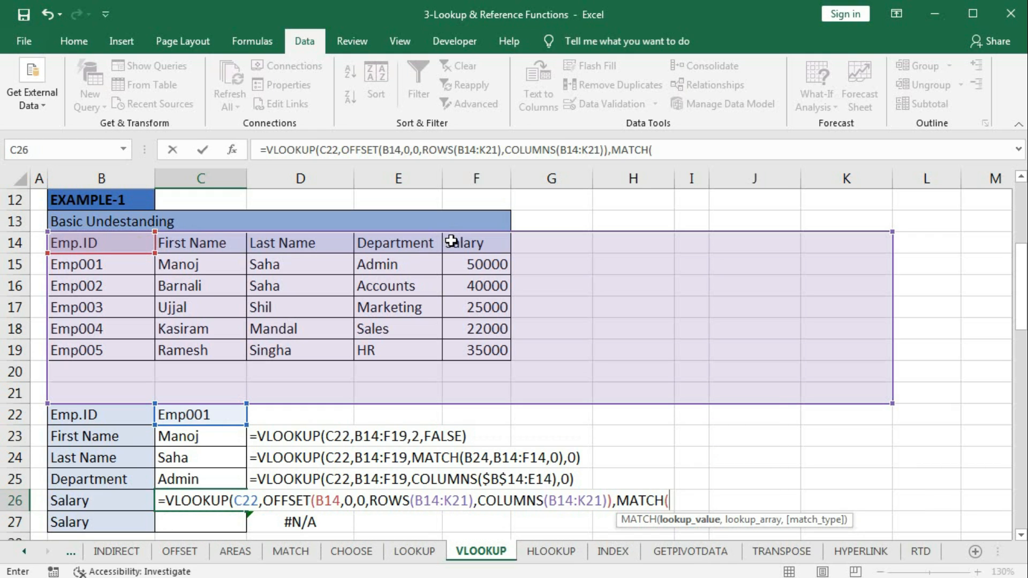
left_click(118, 502)
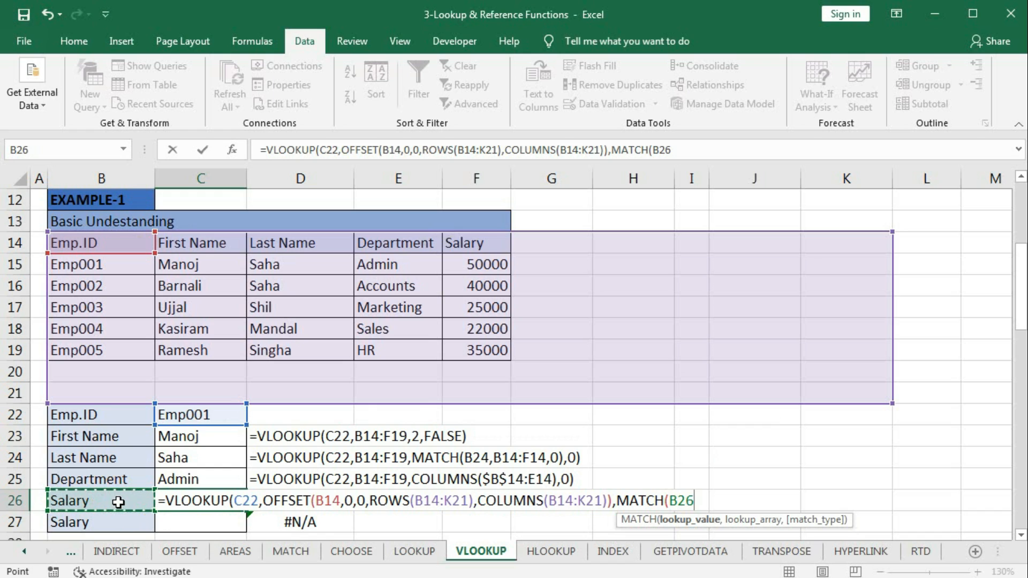
type(",")
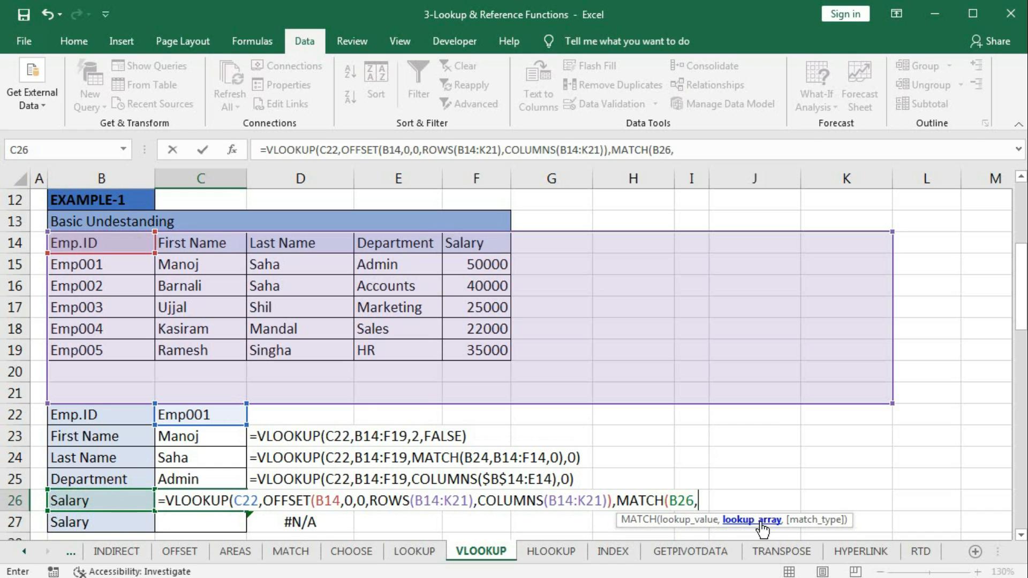
left_click_drag(60, 241, 857, 239)
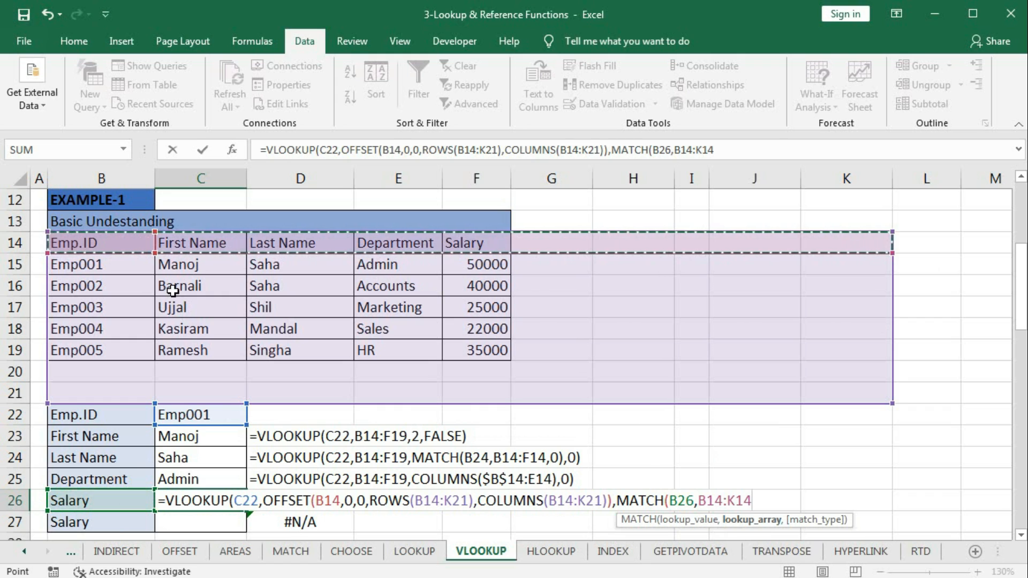
type(",0")
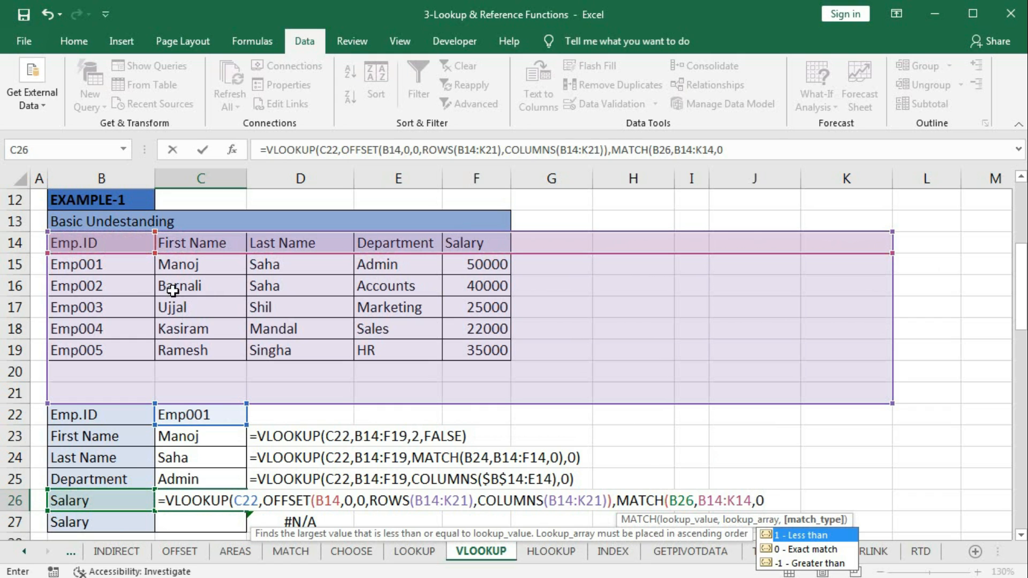
type(")")
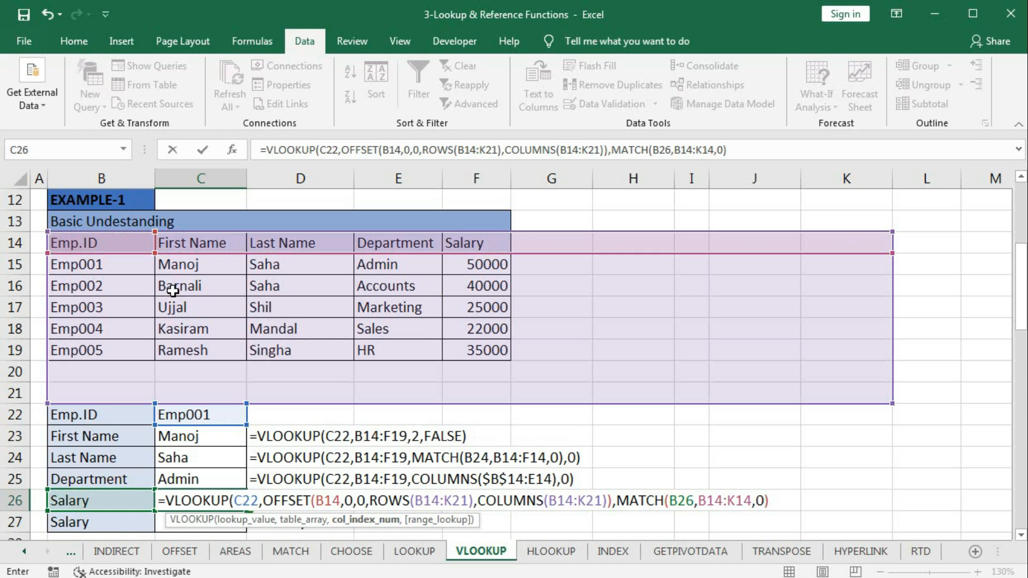
type(",")
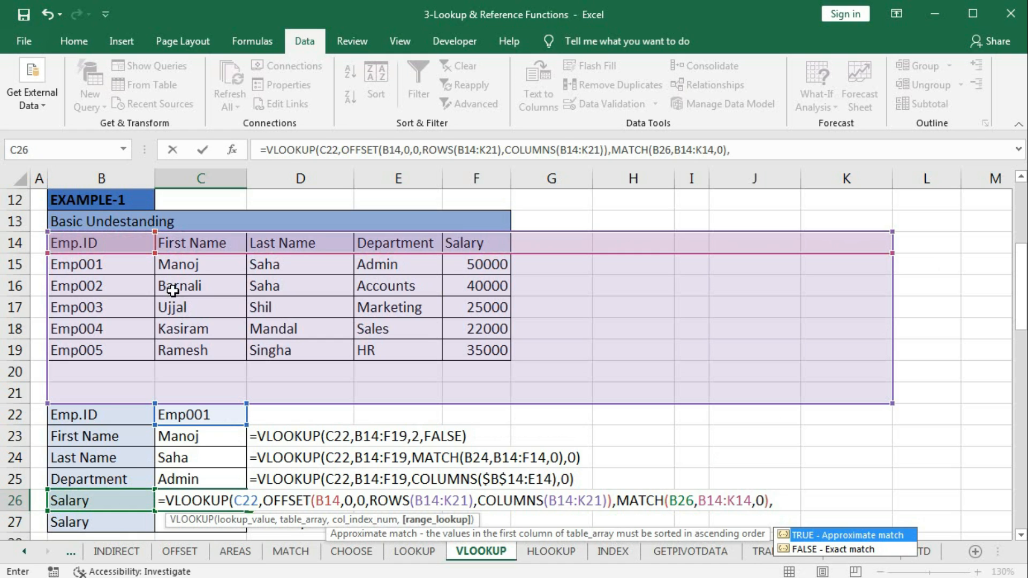
type("0)")
key("Return")
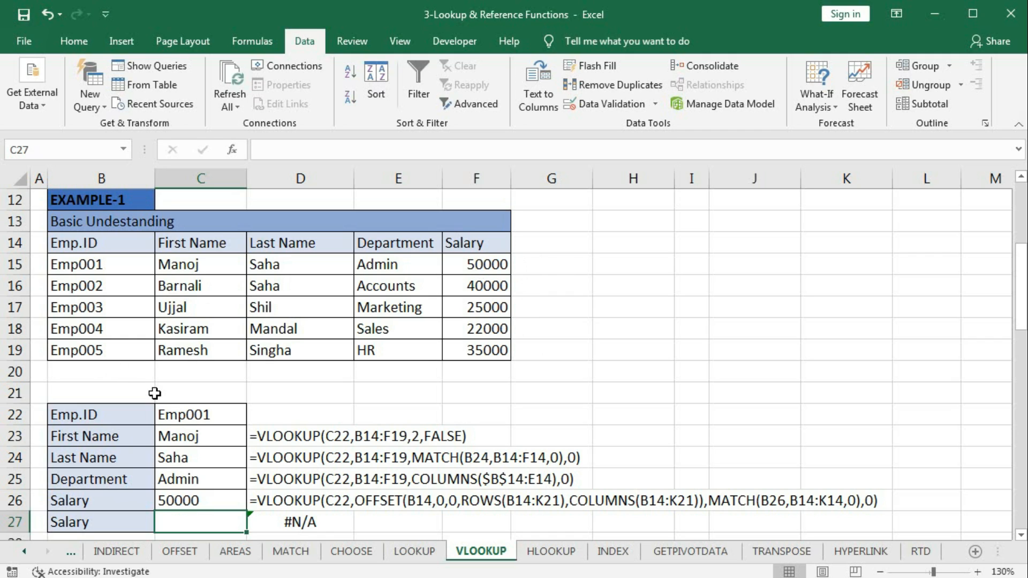
left_click(196, 420)
Change the lookup employee ID in C22 to Emp006.
double_click(214, 416)
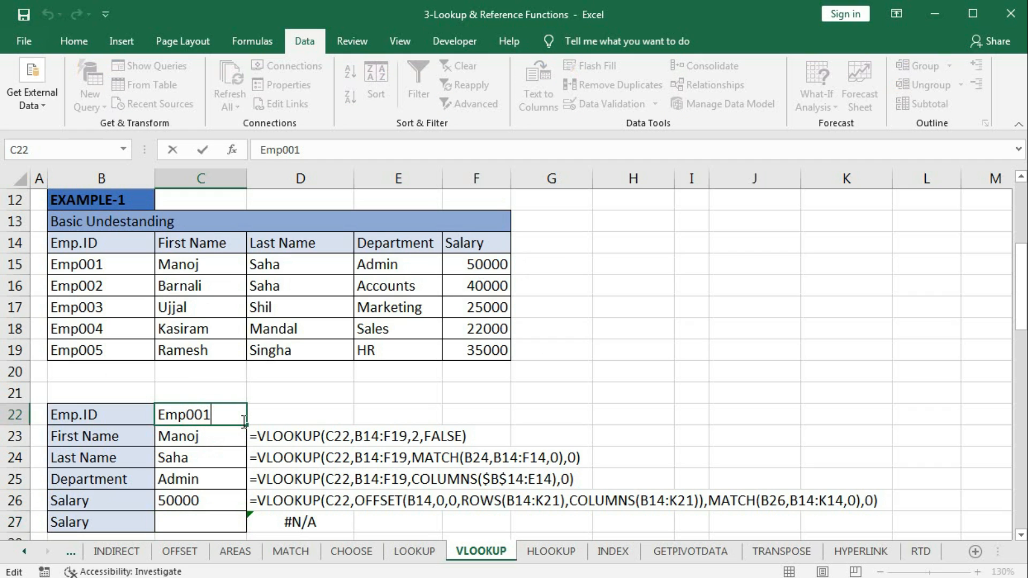
key("BackSpace")
type("6")
key("Return")
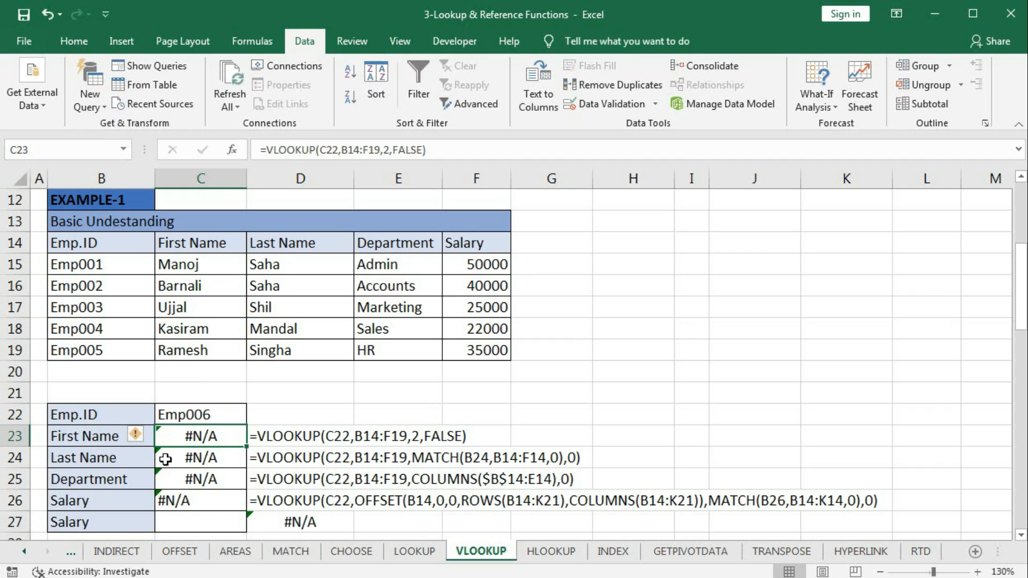
Add an Emp006 record in row 20 with first and last name, department Admin and salary 50000.
left_click(82, 368)
type("E")
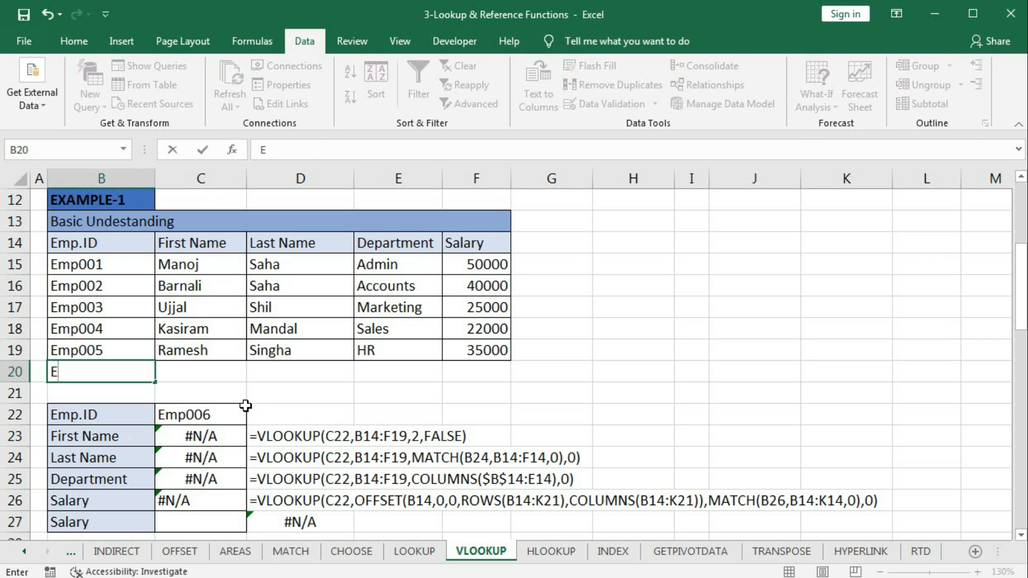
type("p006")
key("Tab")
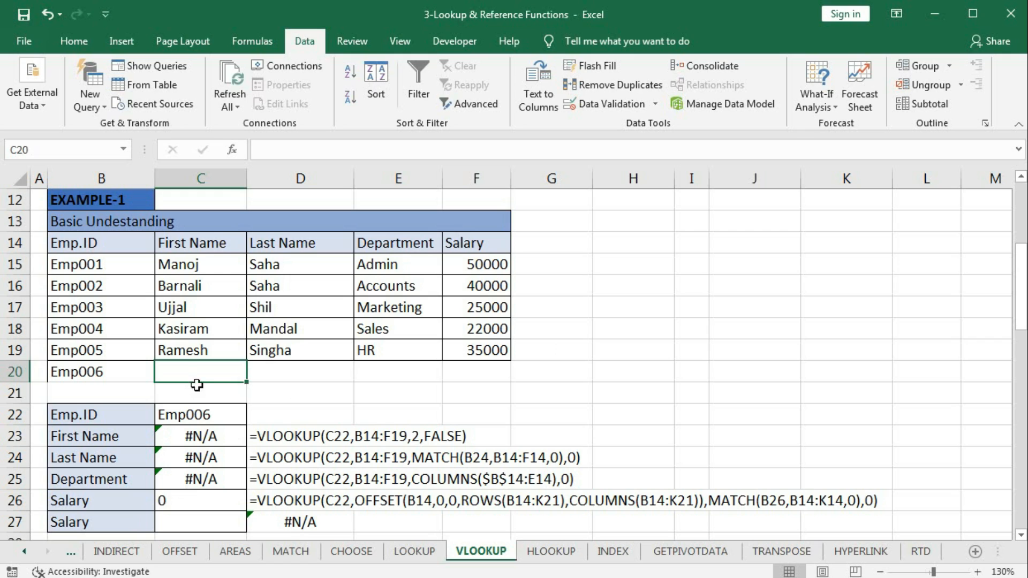
type("S")
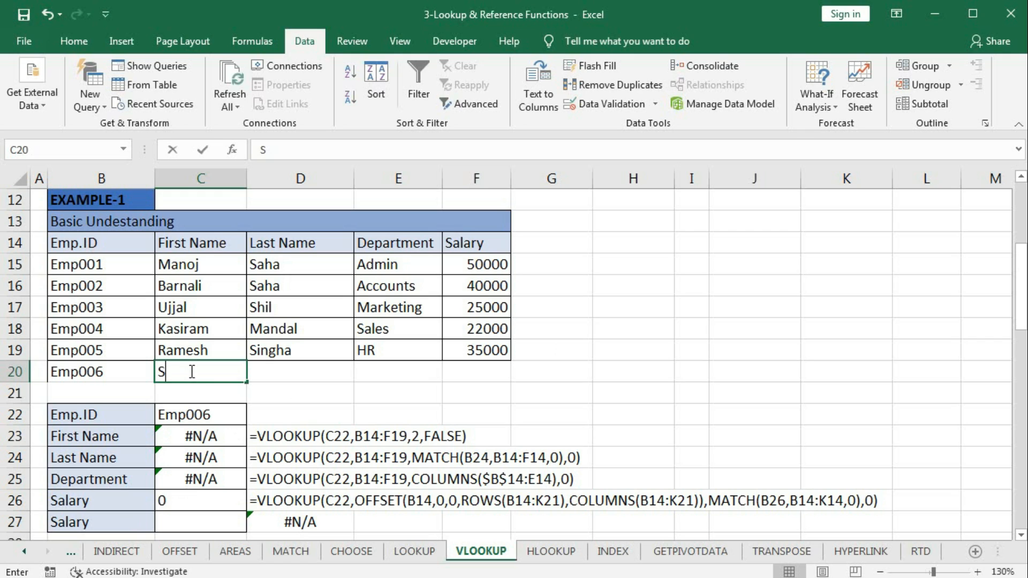
type("anjit")
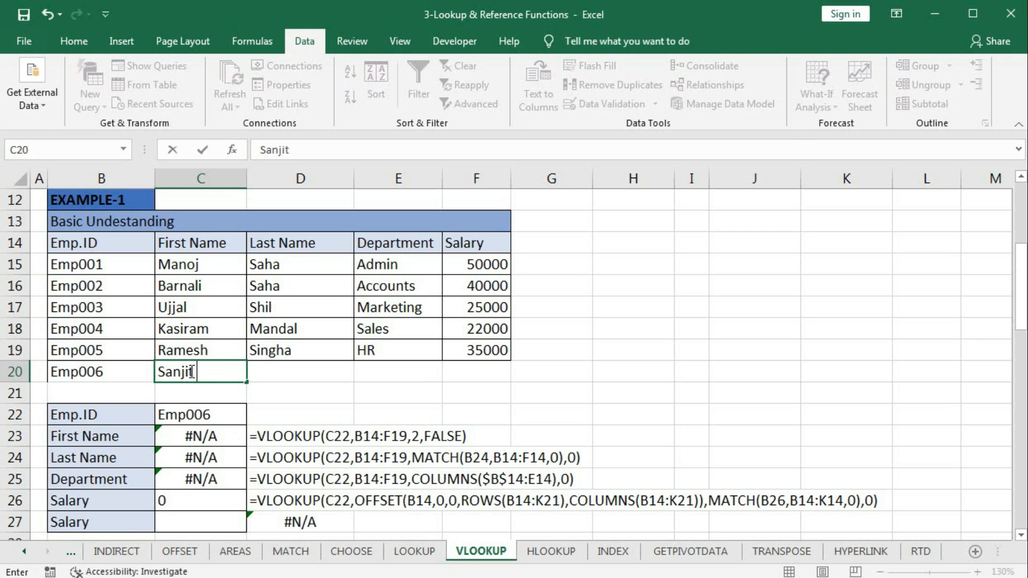
type(" Saha")
key("BackSpace")
key("BackSpace")
key("BackSpace")
key("BackSpace")
key("BackSpace")
key("BackSpace")
key("Tab")
type("Sa")
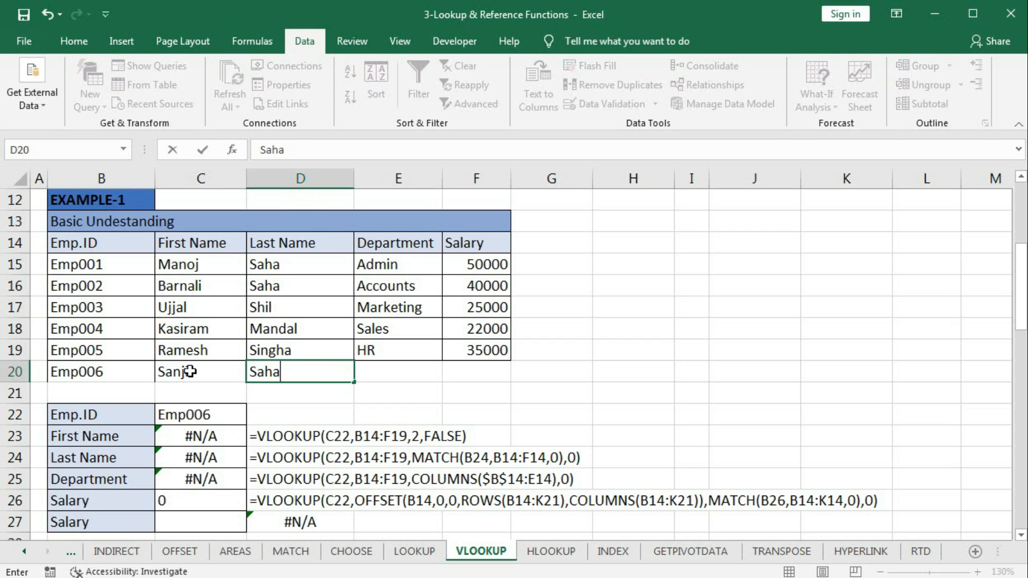
key("Tab")
type("Adm")
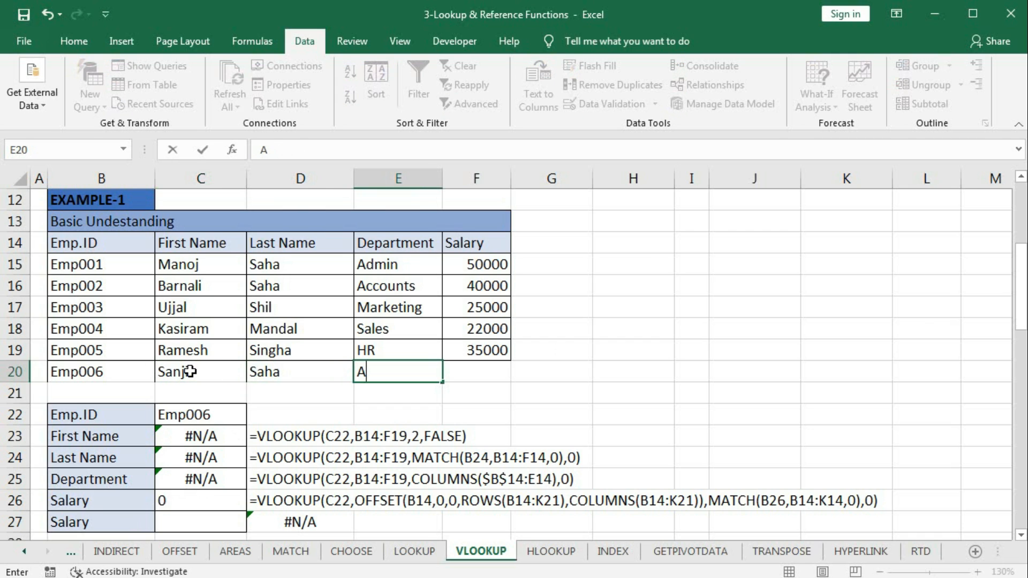
key("Tab")
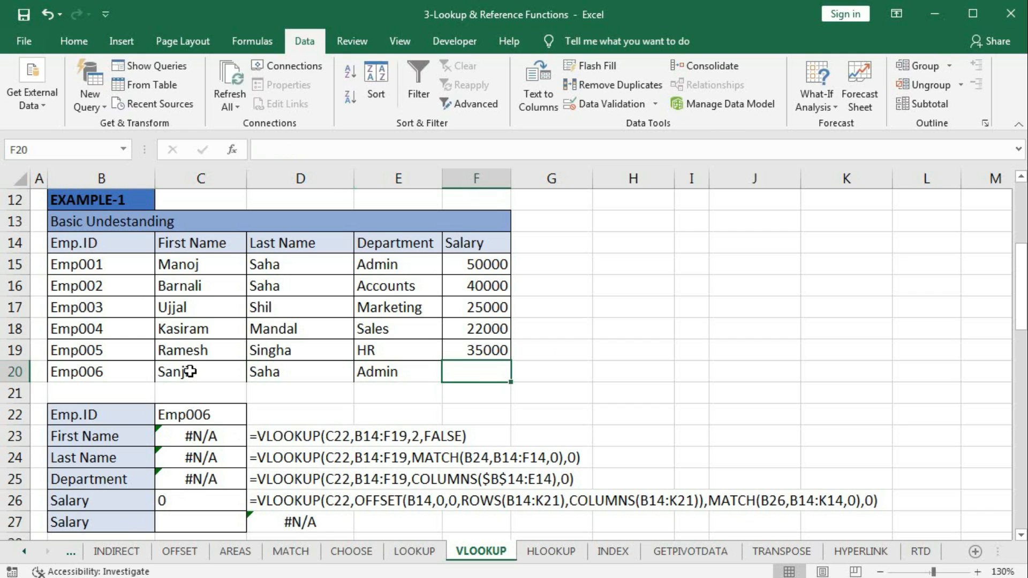
type("50000")
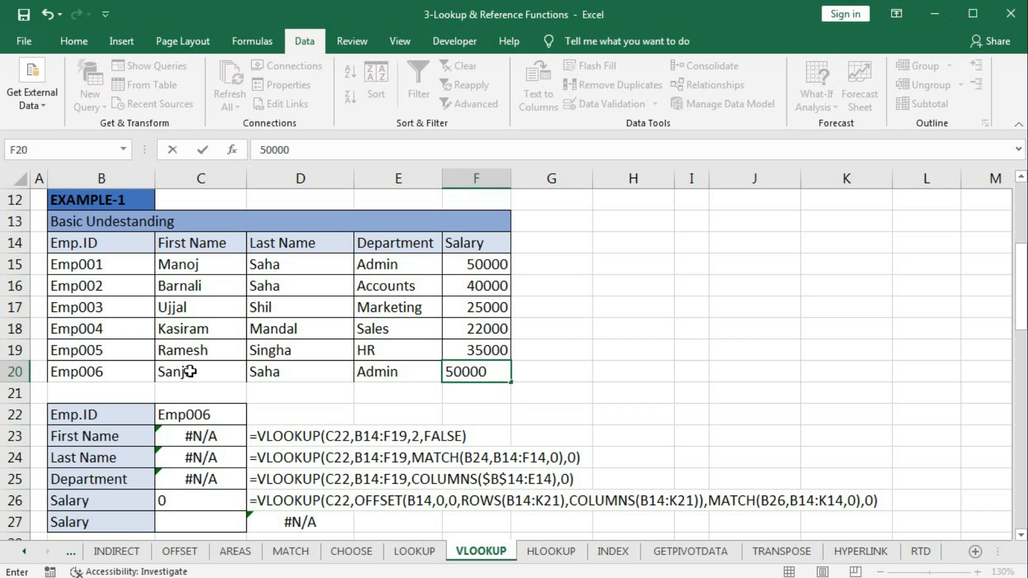
key("Tab")
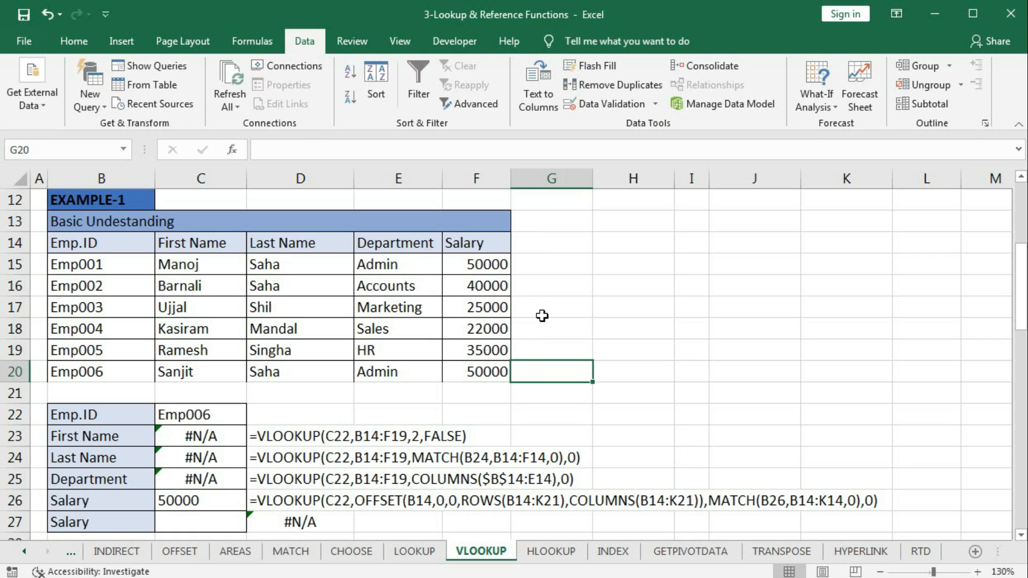
Add a Join Date header in G14 and the date 1-1-2022 for Emp006 in G20.
left_click(536, 245)
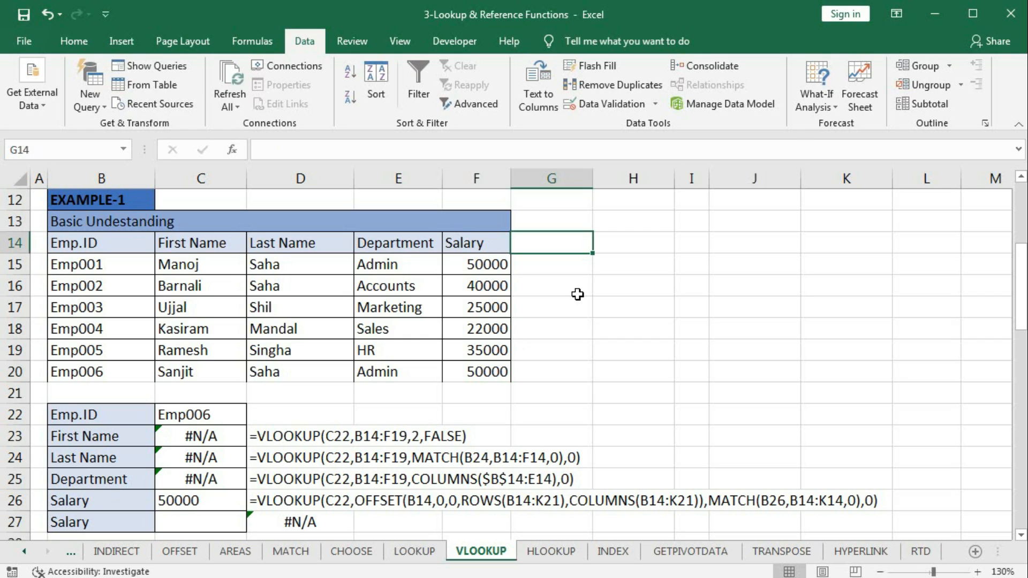
type("Jo")
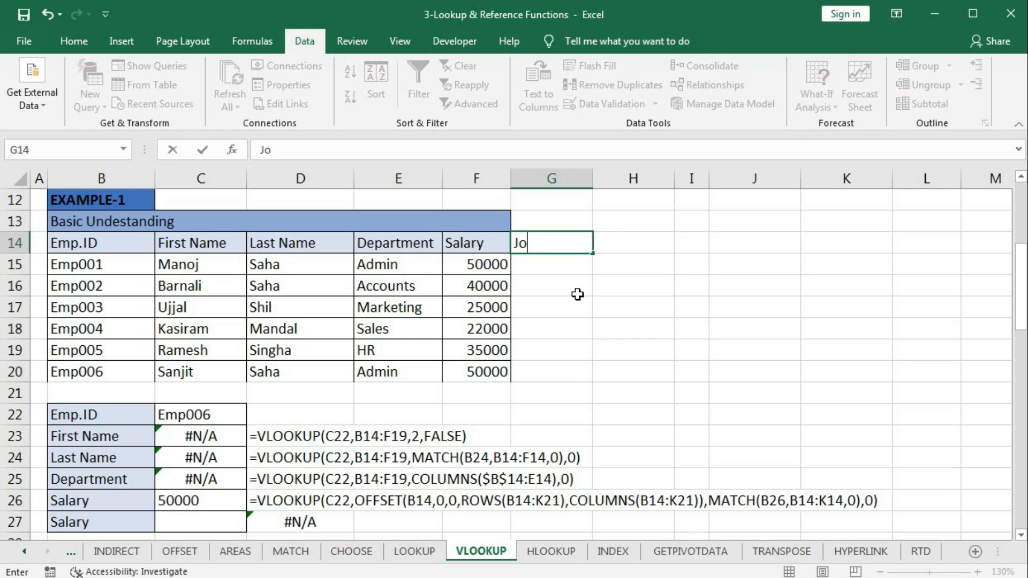
type("in Date")
key("Return")
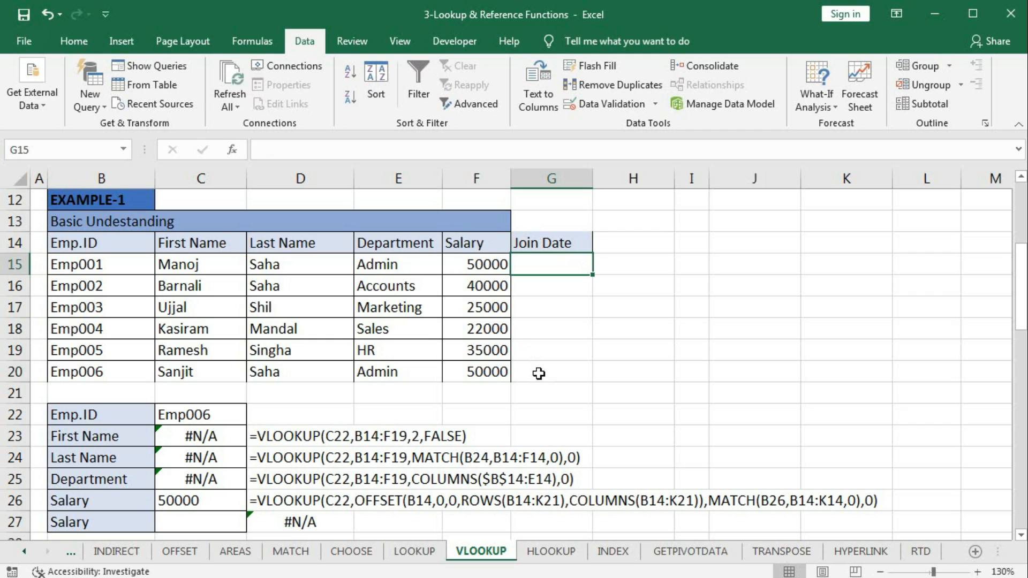
left_click(537, 373)
type("1-")
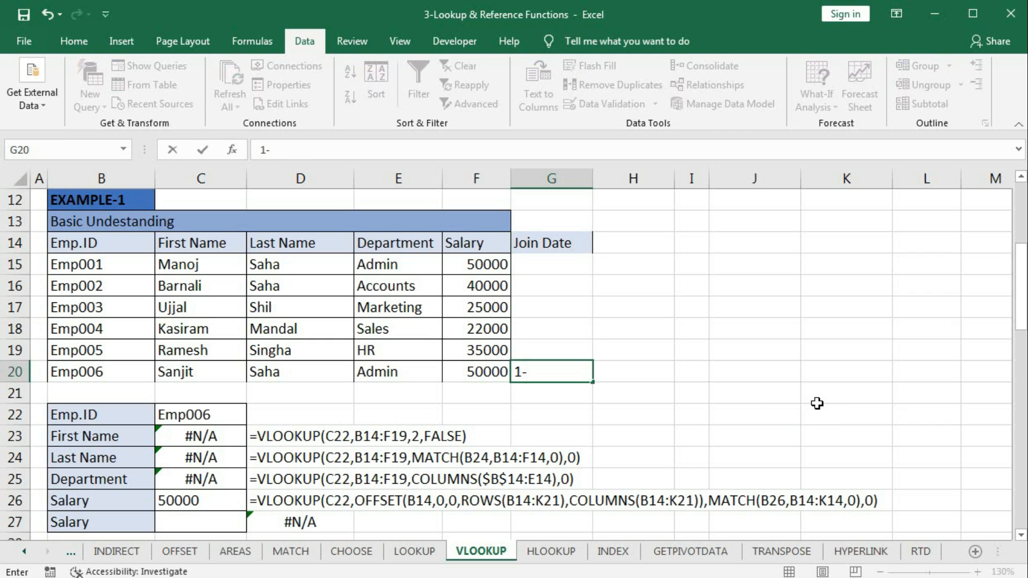
type("1-2022")
key("Return")
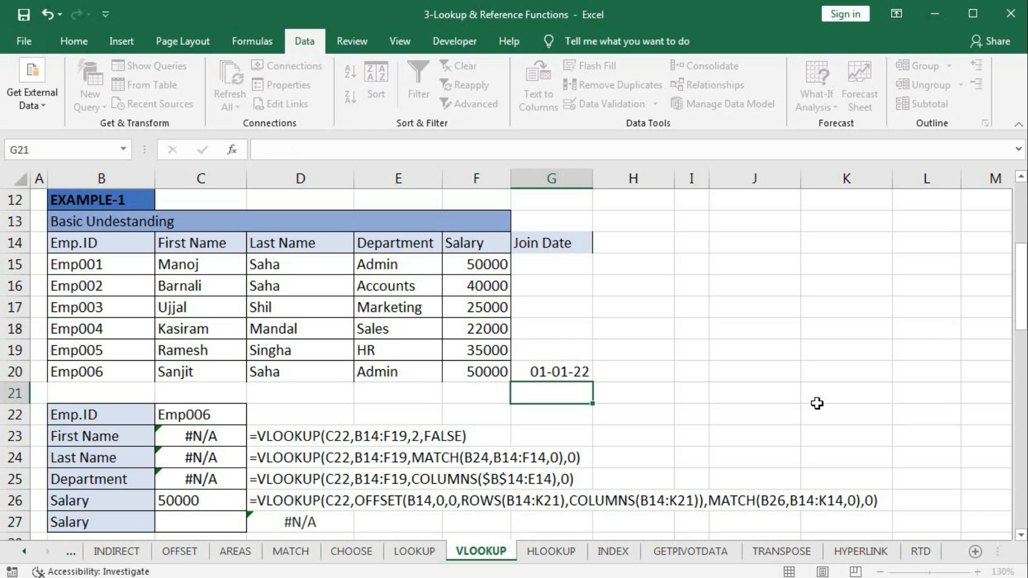
Relabel row 26 as Join Date so its lookup returns 44562, and review the Number Format options.
left_click(98, 502)
type("Jo")
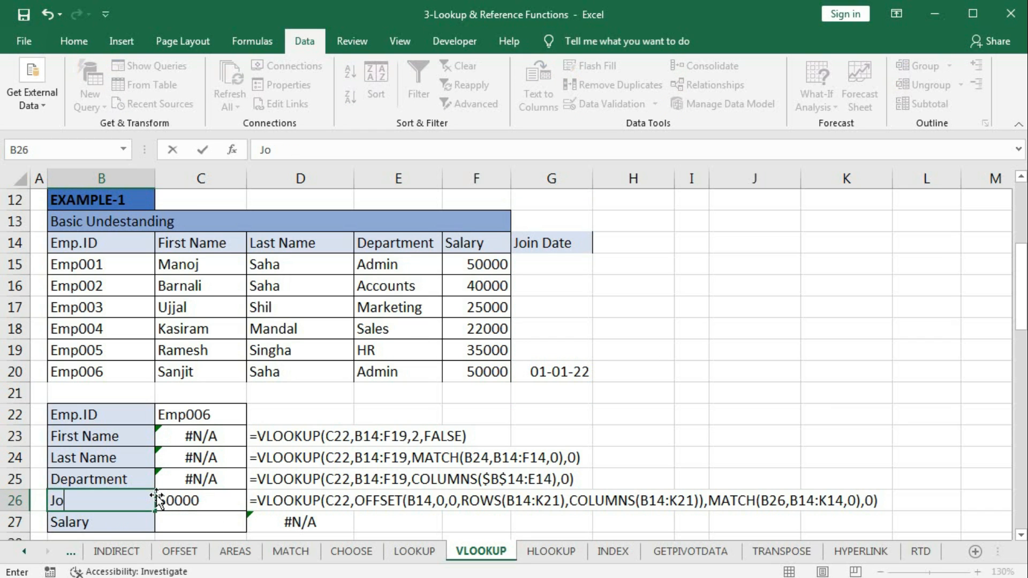
type("in Date")
key("Return")
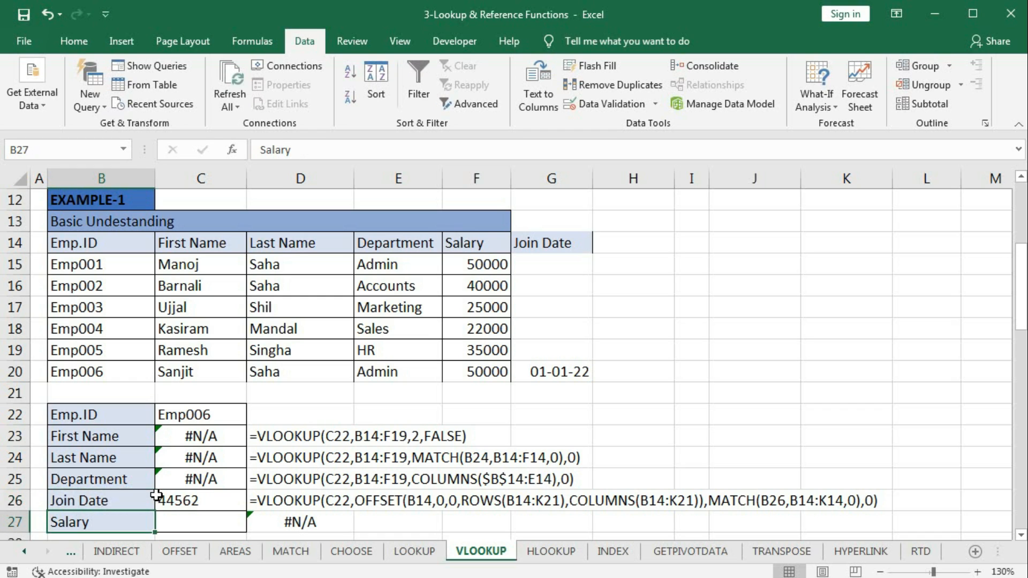
left_click(201, 501)
left_click(73, 42)
left_click(584, 73)
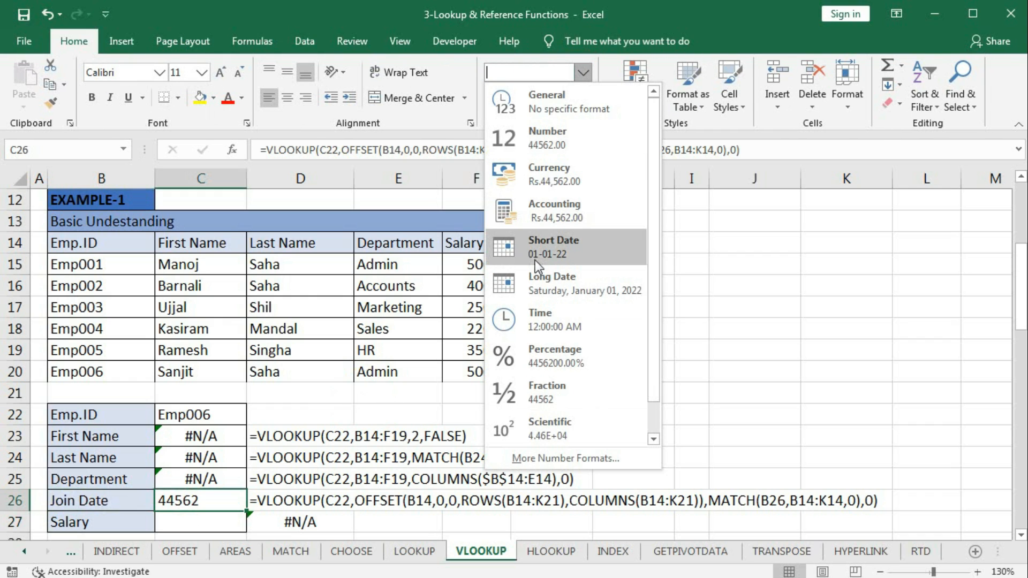
left_click(699, 259)
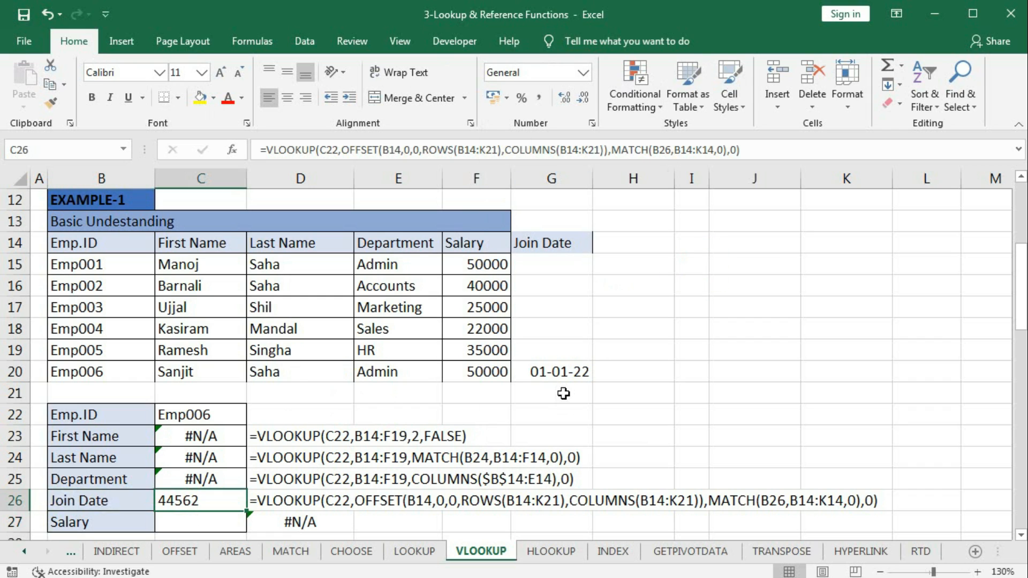
Delete the Join Date cells G14:G20.
left_click(551, 242)
left_click_drag(550, 242, 552, 374)
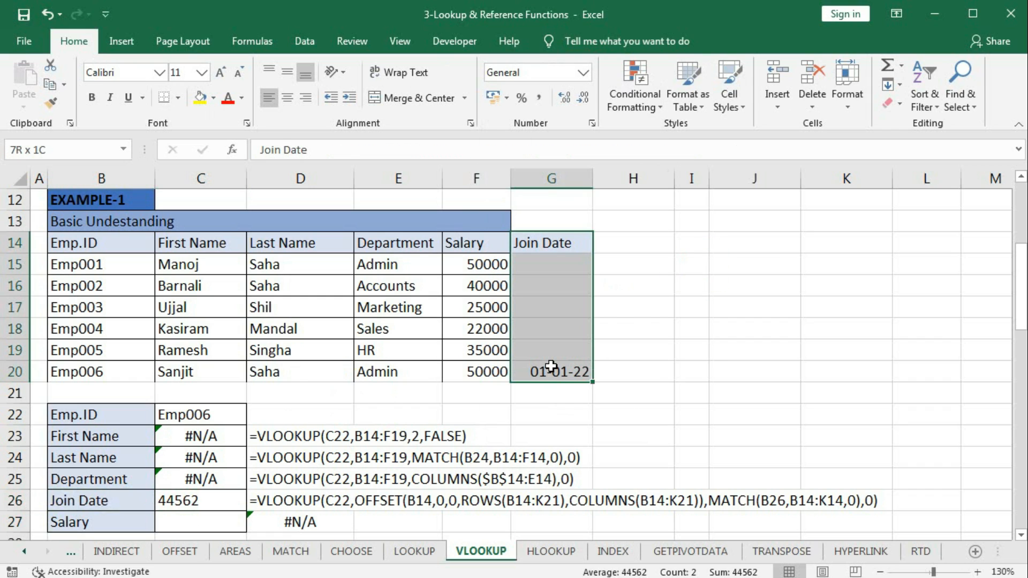
right_click(551, 374)
left_click(591, 164)
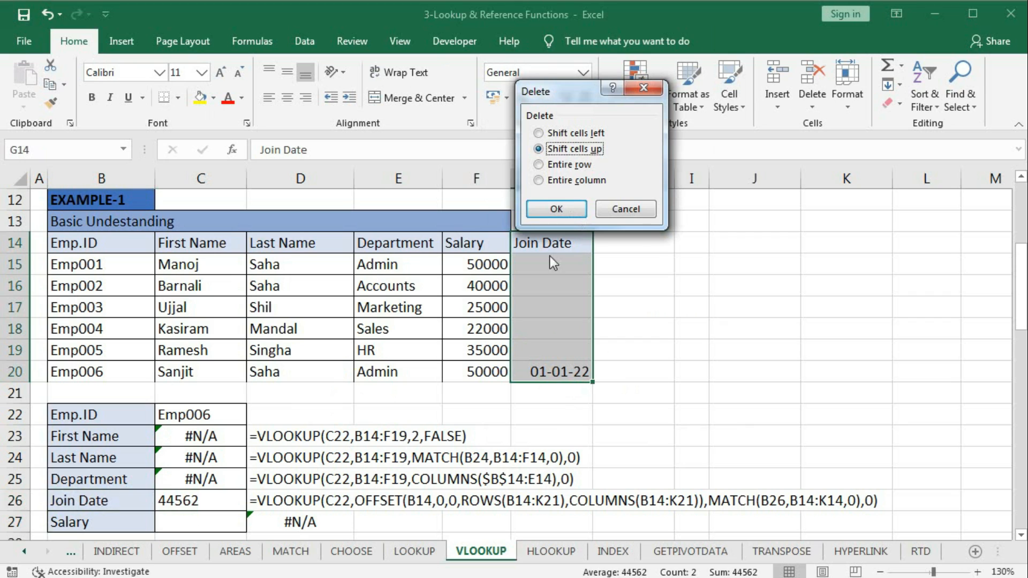
left_click(556, 208)
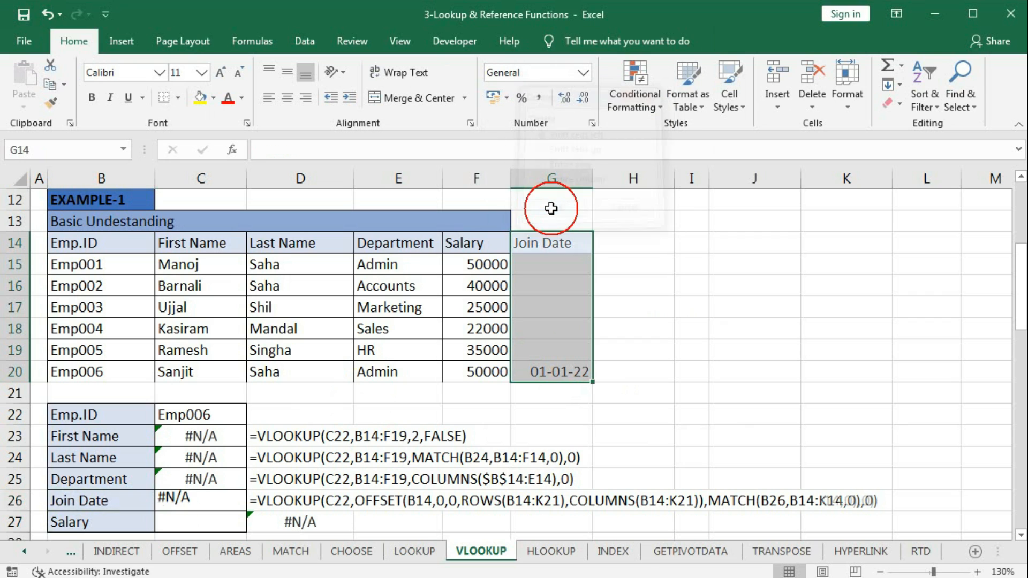
Clear the Emp006 record from row 20, including its formatting.
left_click_drag(59, 371, 469, 370)
key("Delete")
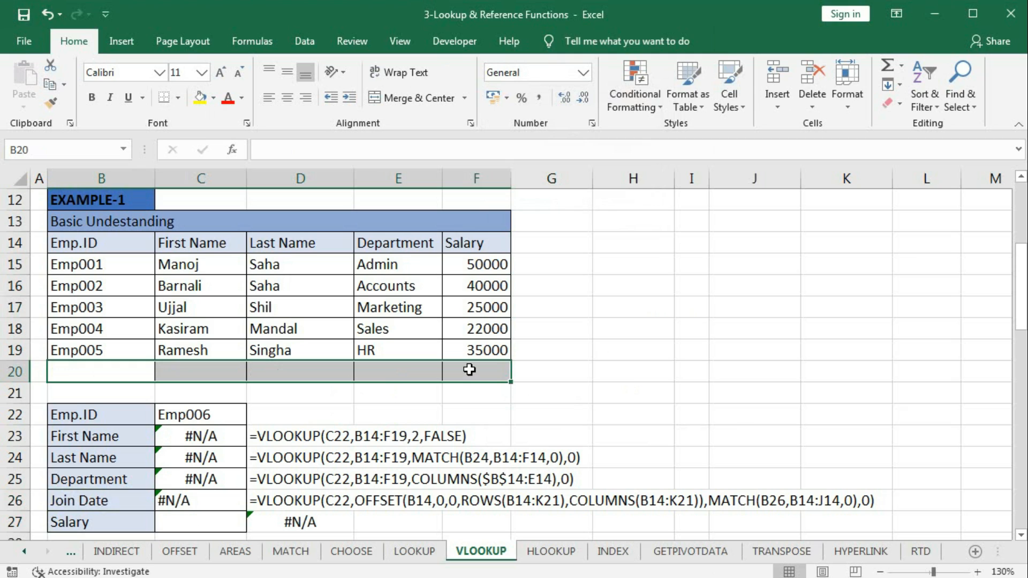
left_click(900, 105)
left_click(906, 124)
left_click(632, 324)
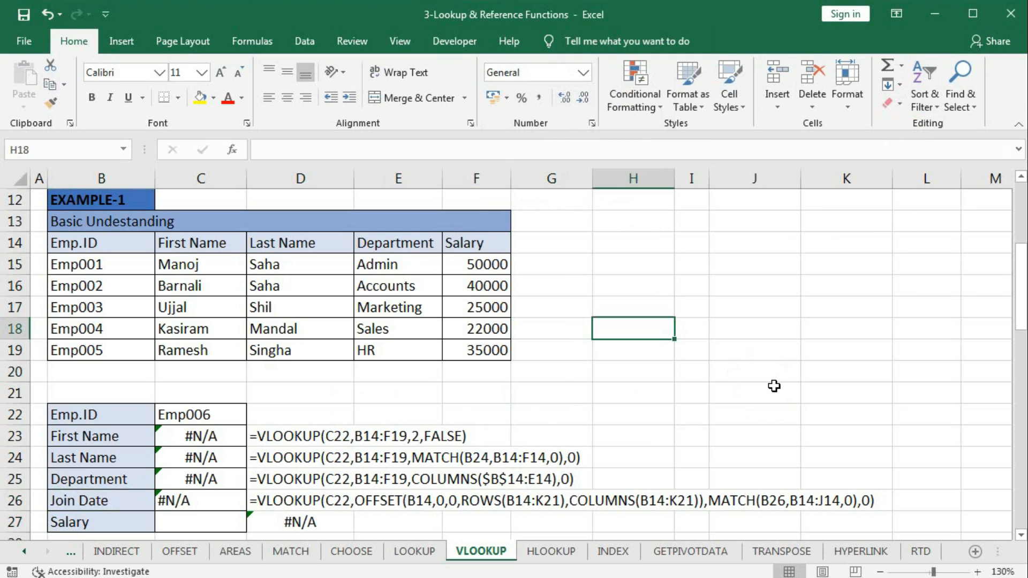
Reset the lookup ID in C22 to Emp001 and relabel row 26 as Salary.
left_click(202, 413)
double_click(203, 414)
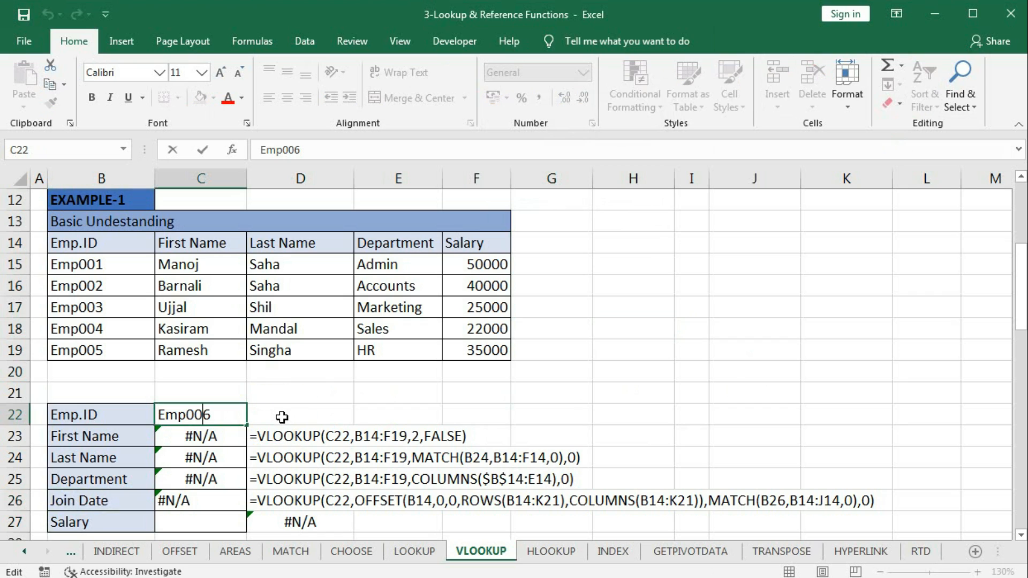
key("Delete")
type("1")
key("Return")
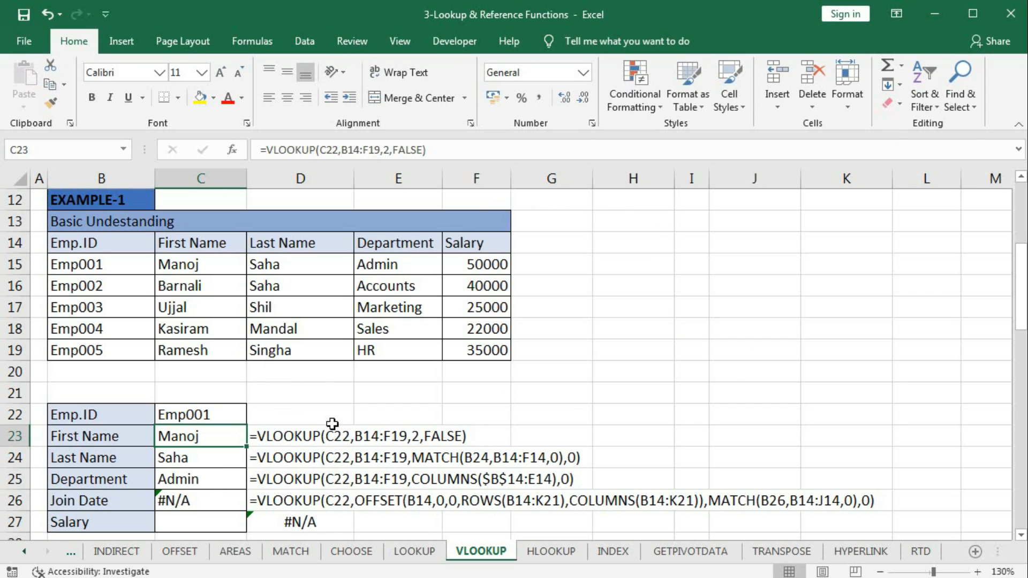
left_click(143, 498)
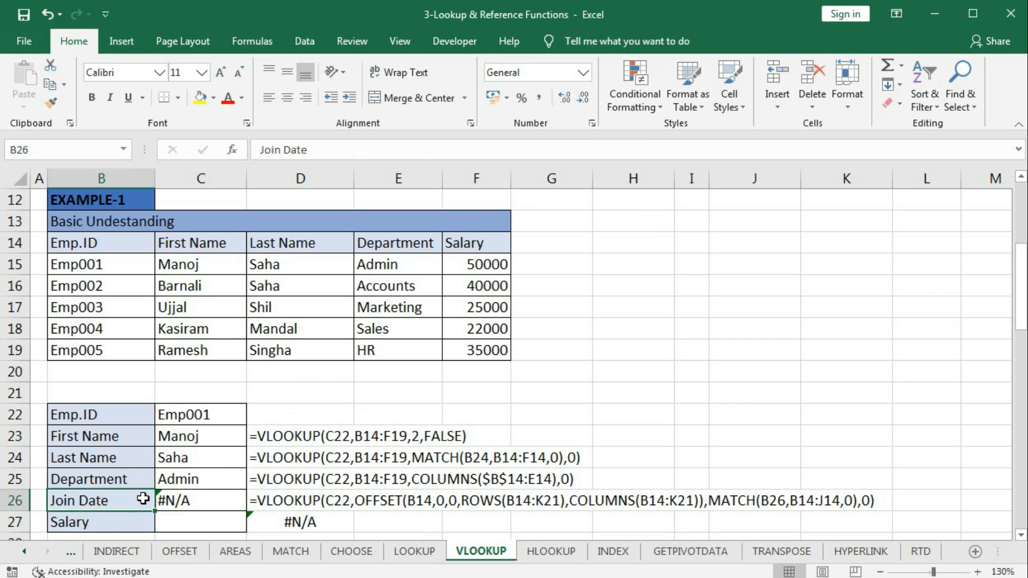
type("Salary")
key("Return")
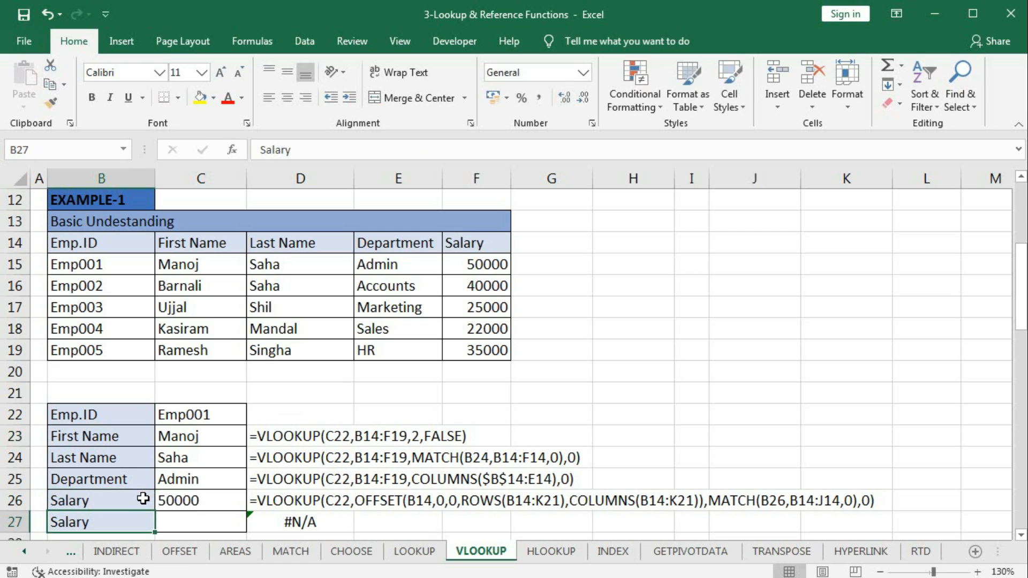
left_click(209, 523)
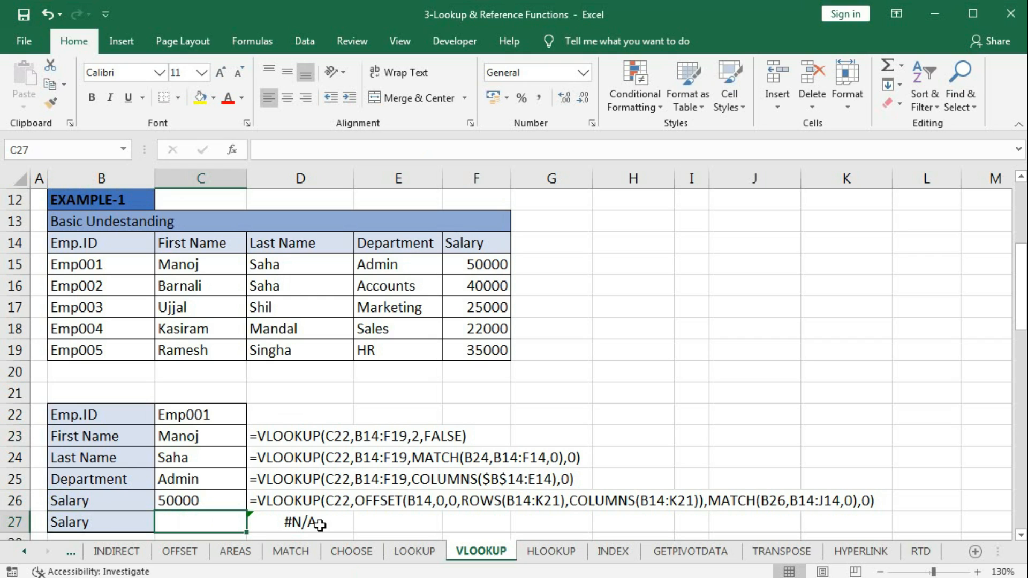
Enter the partial name 'man' in D22.
left_click(311, 417)
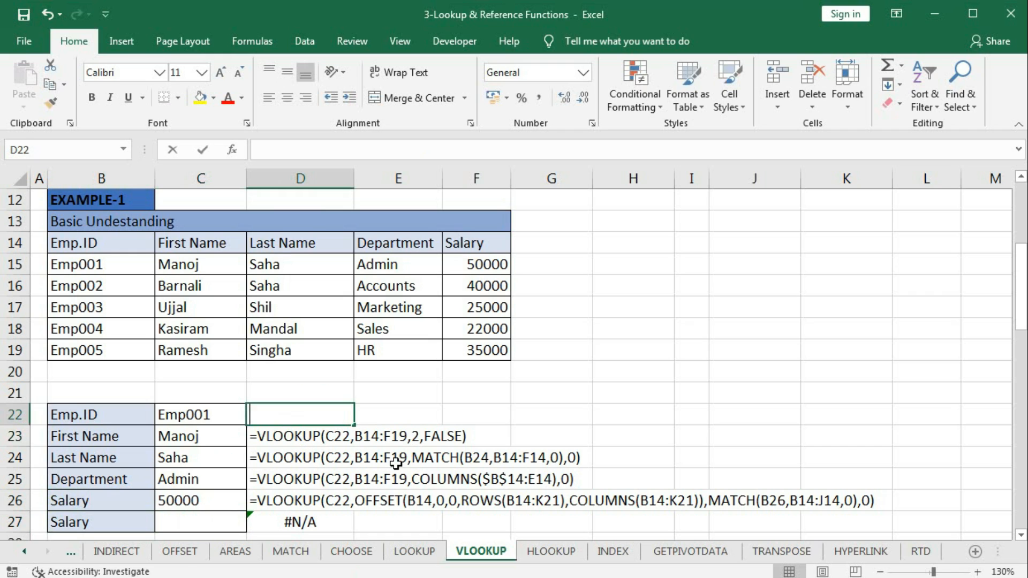
type("man")
key("Return")
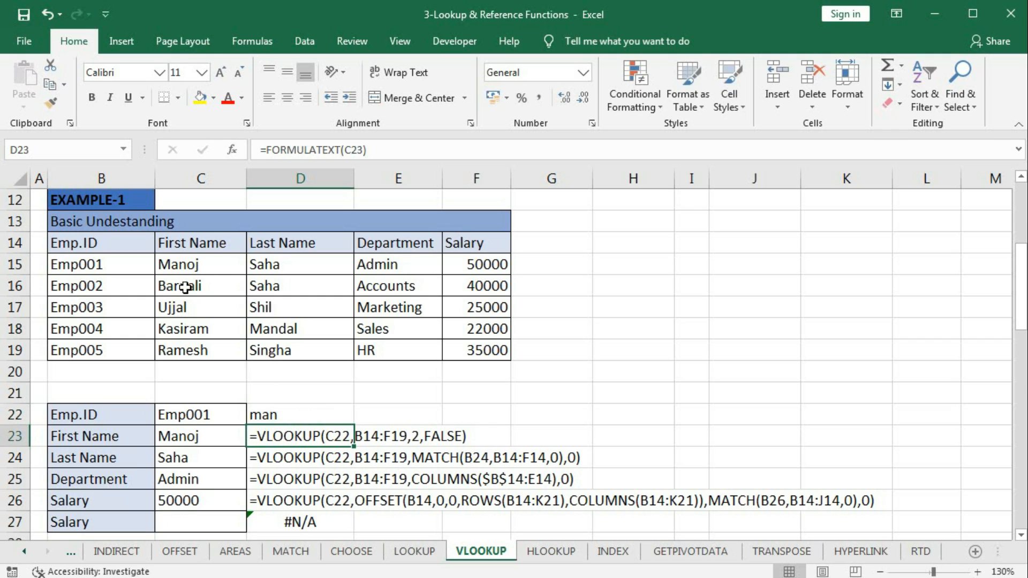
left_click_drag(172, 243, 453, 354)
In C27, enter =VLOOKUP(D22&"*",C14:F19,4,0) to return the salary 50000.
left_click(193, 522)
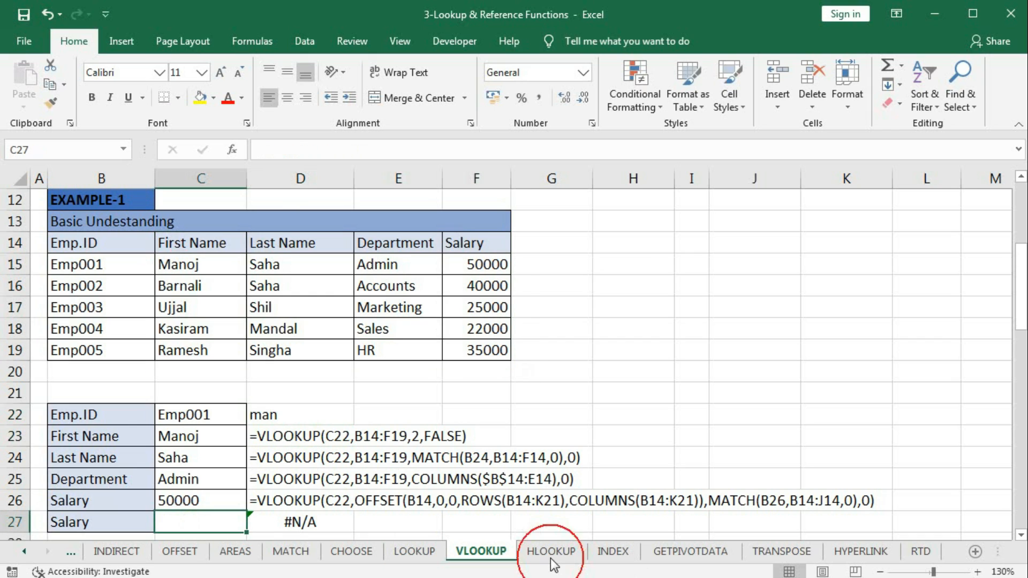
type("=")
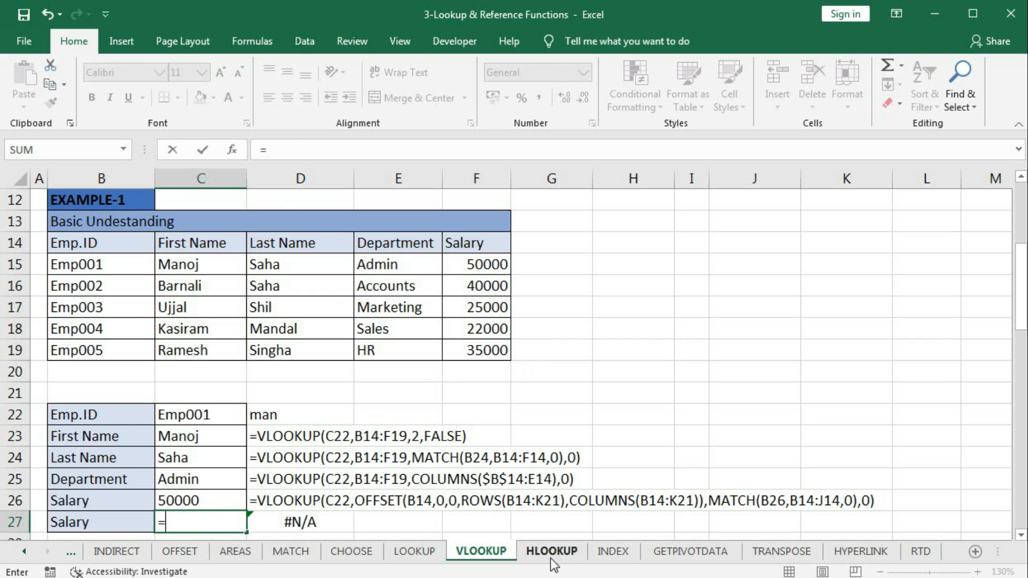
type("vl")
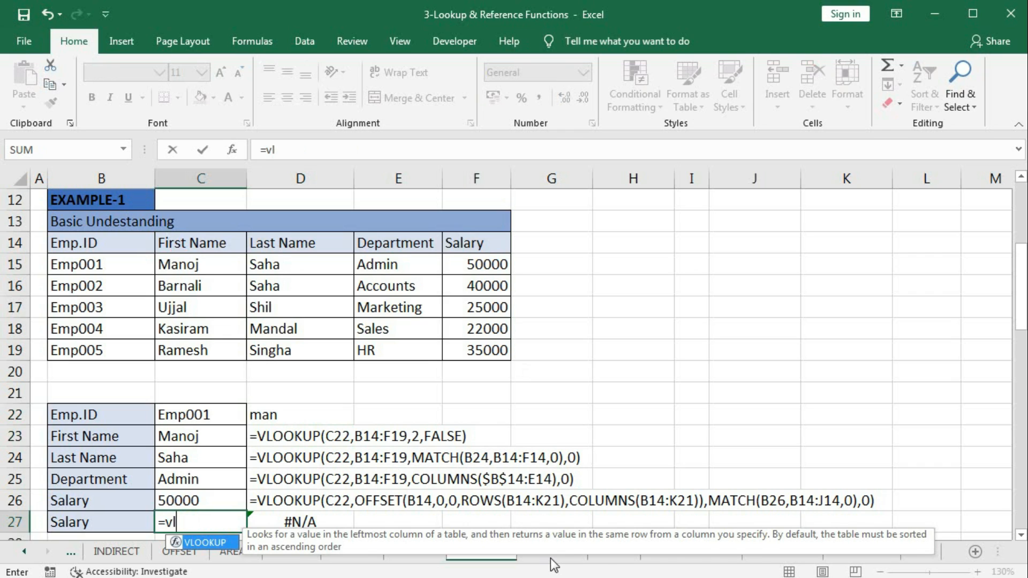
key("Tab")
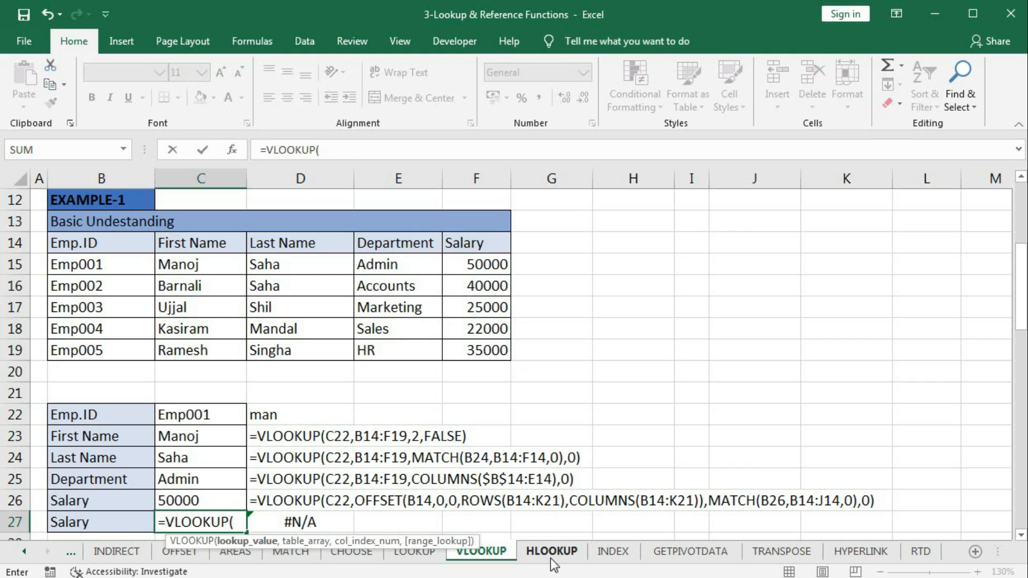
left_click(288, 416)
type("&")
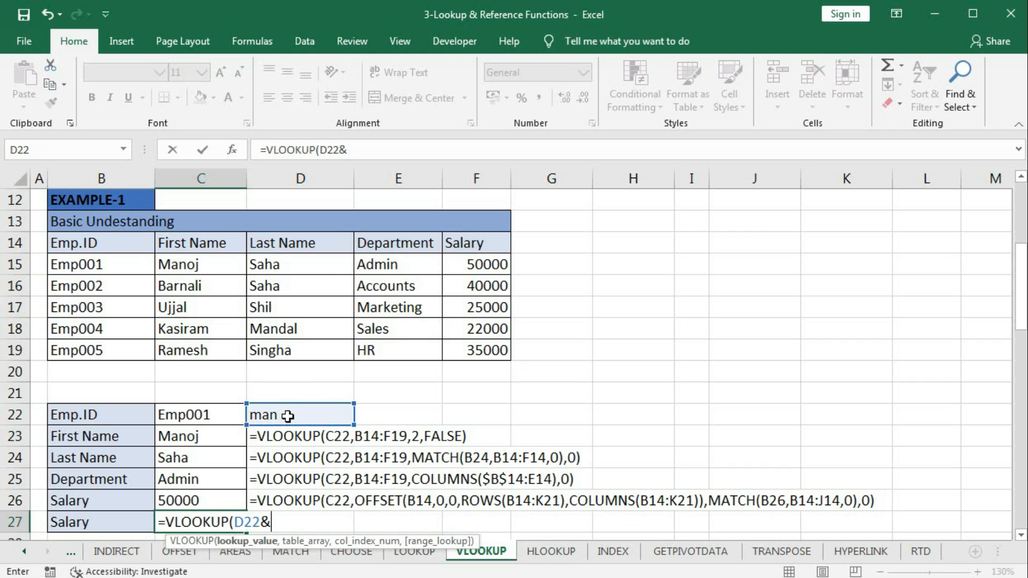
type("\"*\",")
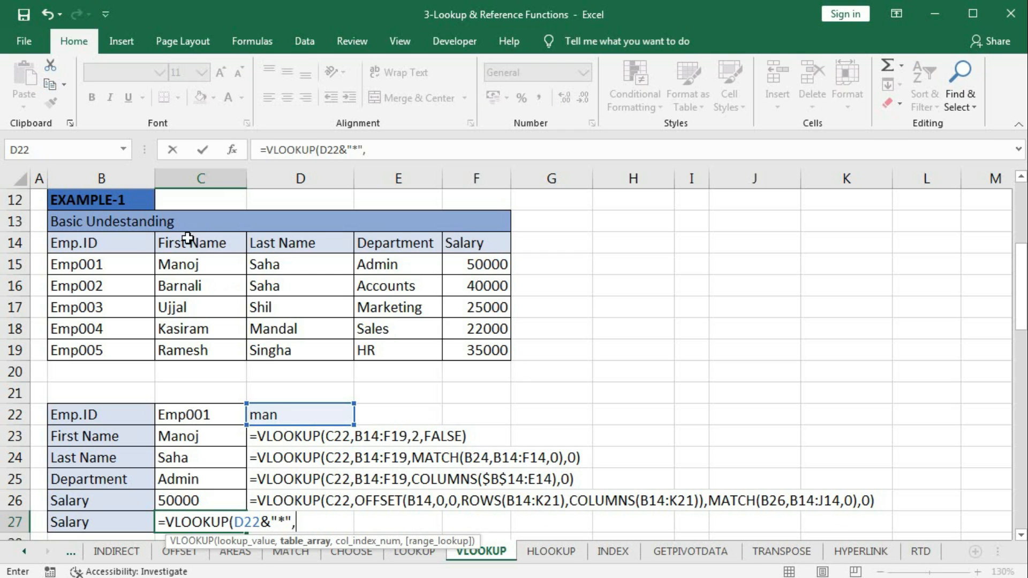
left_click_drag(187, 238, 483, 347)
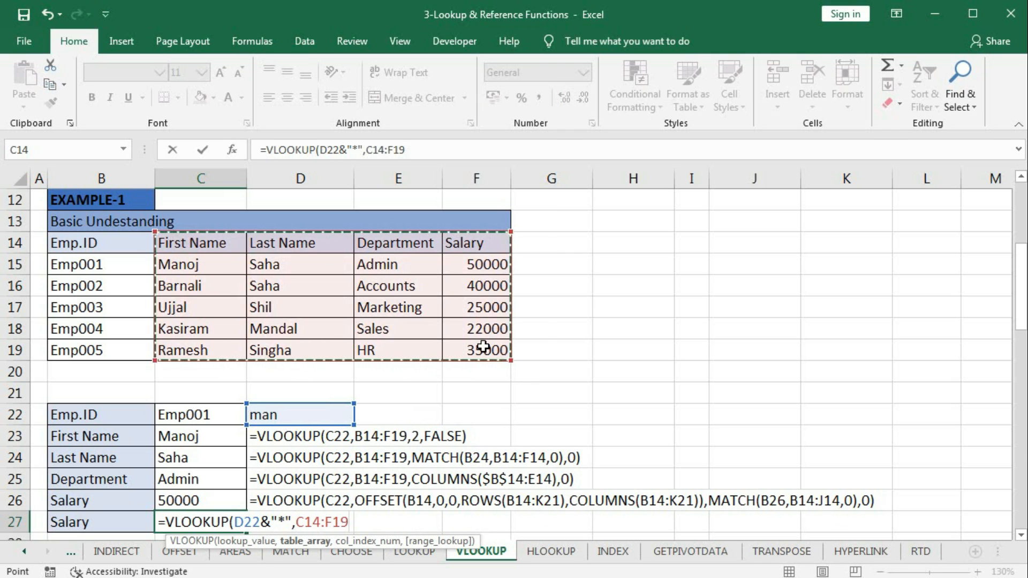
type(",")
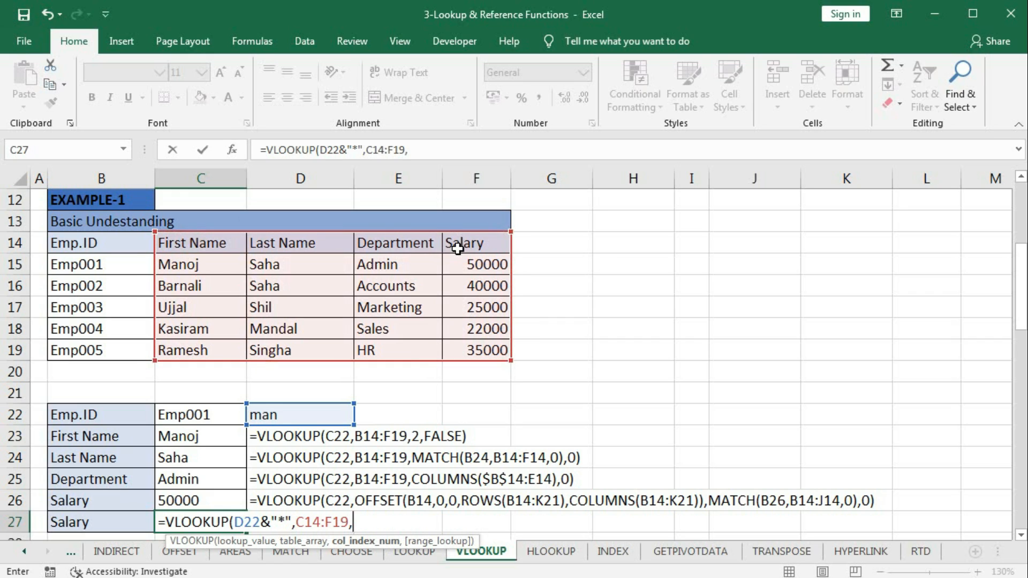
type("4,")
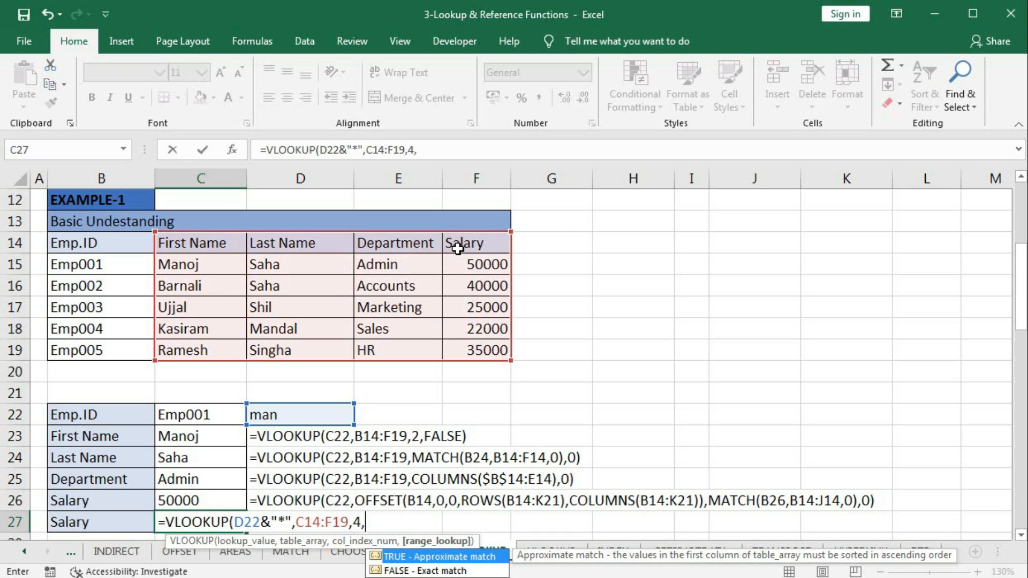
type("0)")
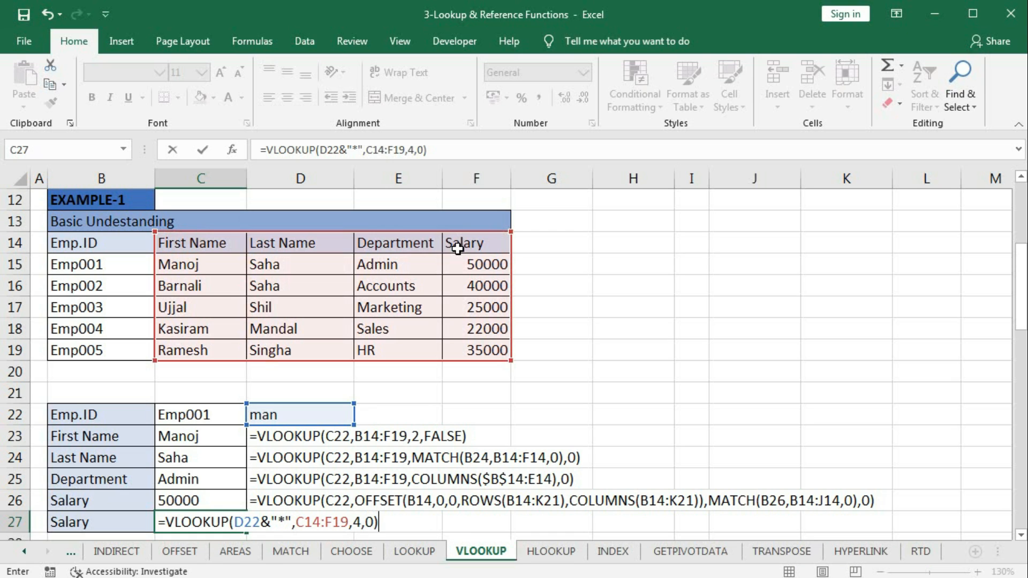
key("Return")
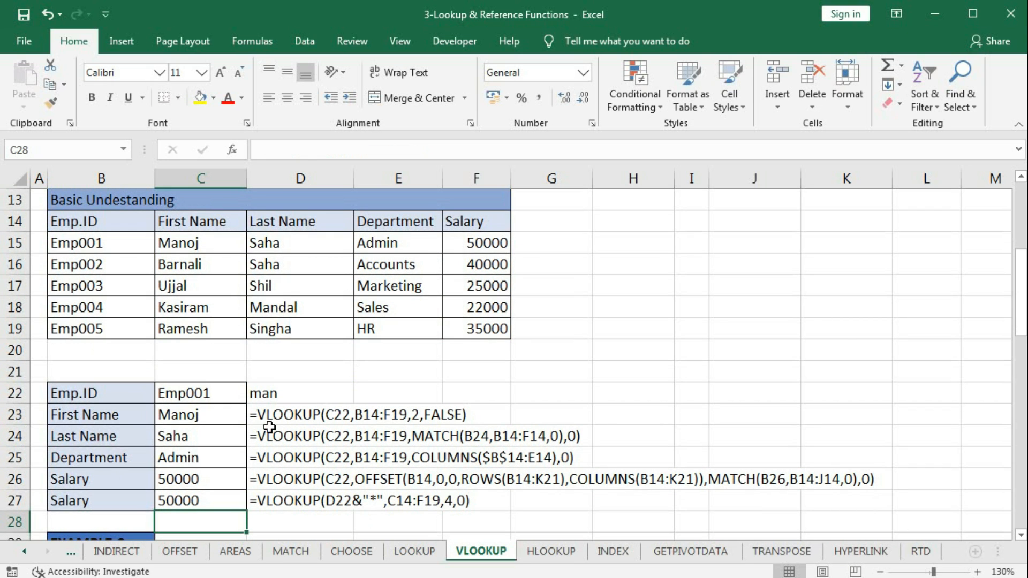
Try 'bar' and then 'ram' as the partial name in D22, making C27 return 35000.
left_click(197, 498)
scroll(193, 501, "up", 1)
left_click(1022, 534)
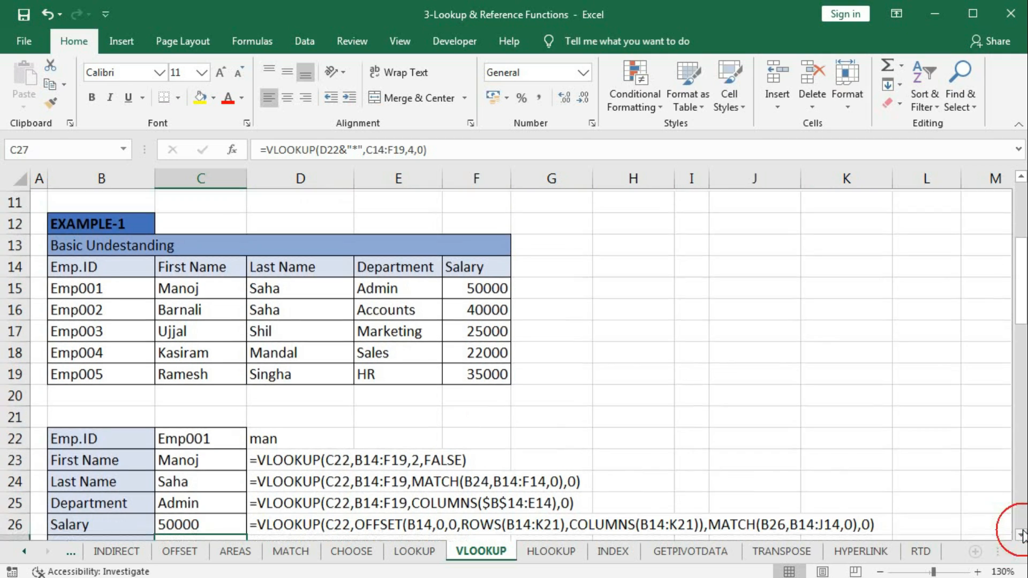
left_click(1021, 534)
left_click(282, 420)
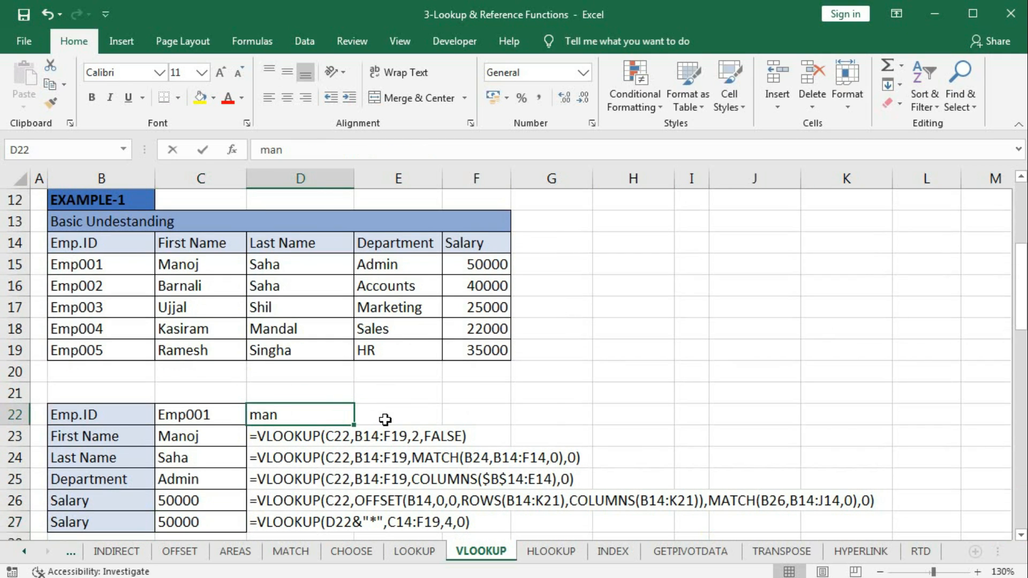
type("bar")
key("Return")
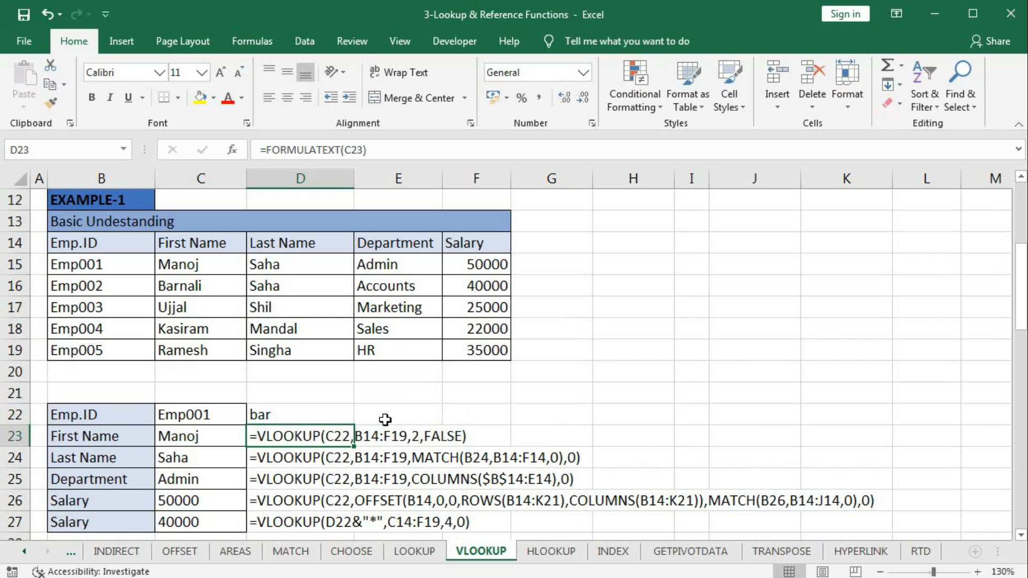
key("Up")
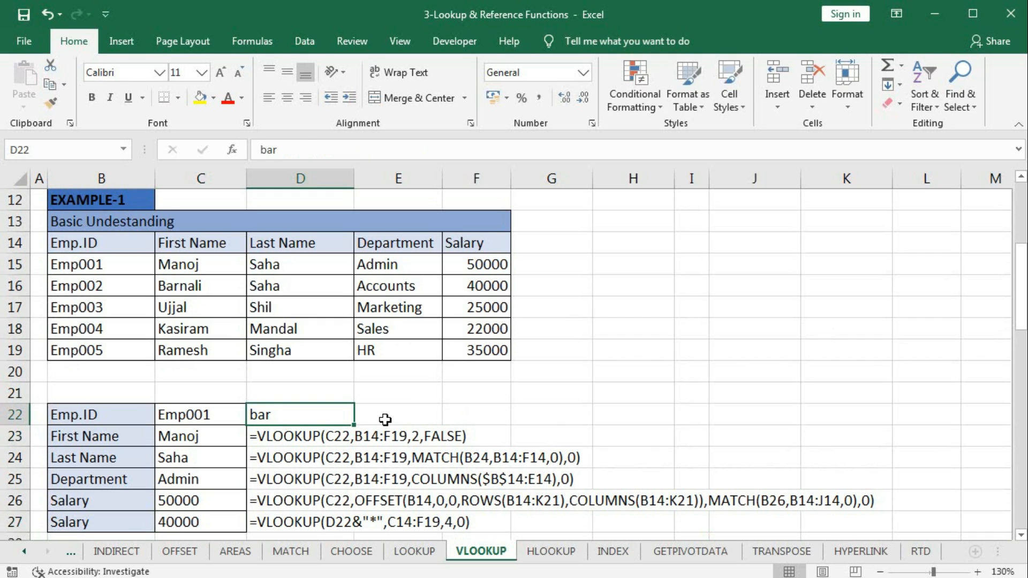
type("ram")
key("Return")
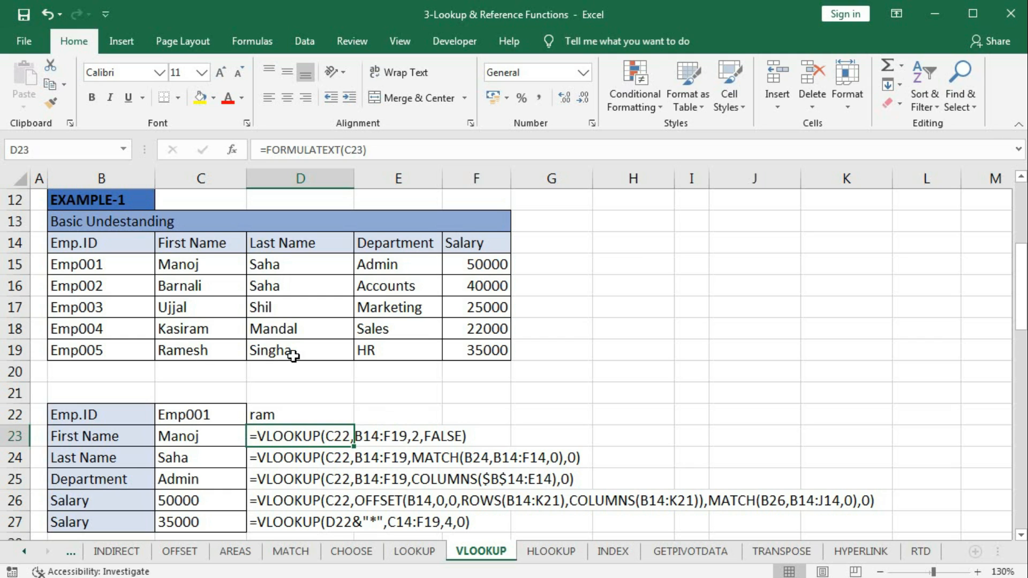
scroll(266, 453, "down", 1)
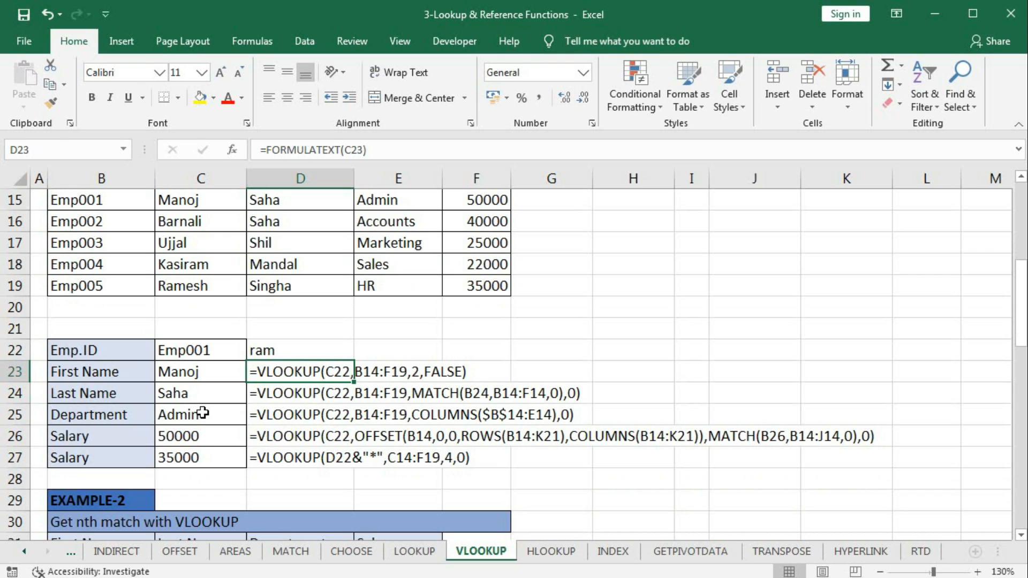
Scroll to the Example-2 table and point out the two rows sharing the same first name.
scroll(202, 413, "down", 4)
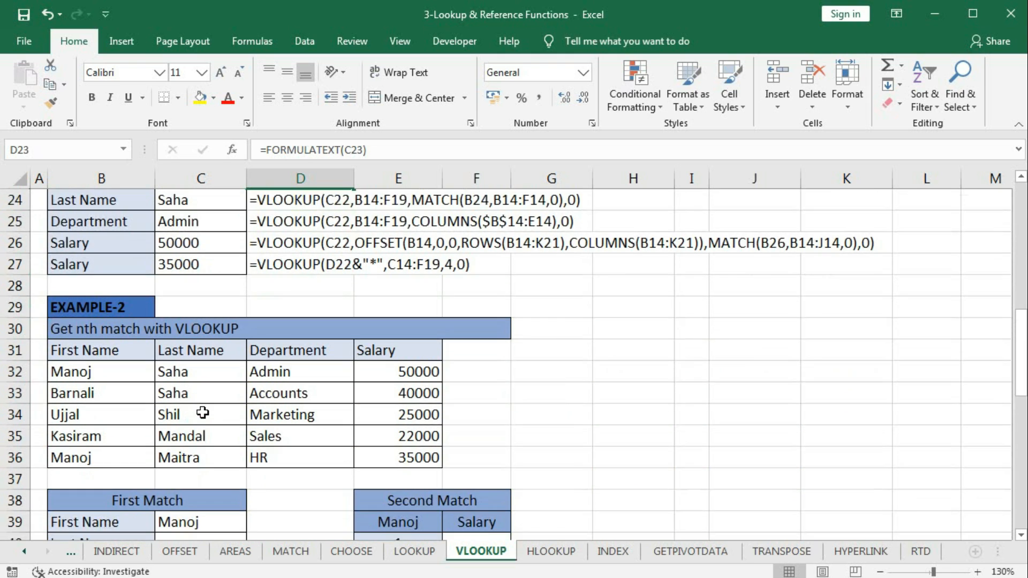
left_click(1021, 534)
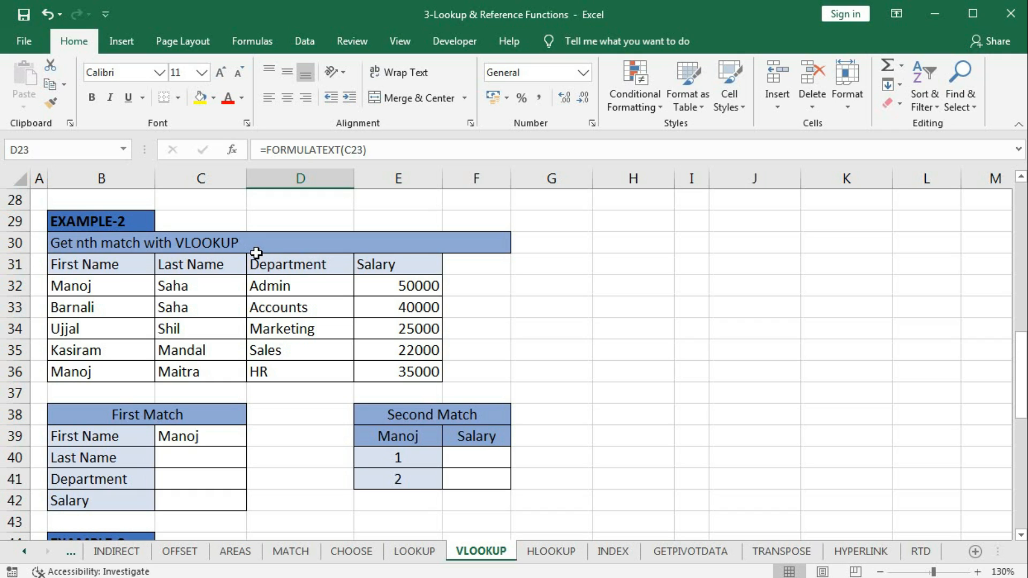
left_click(98, 285)
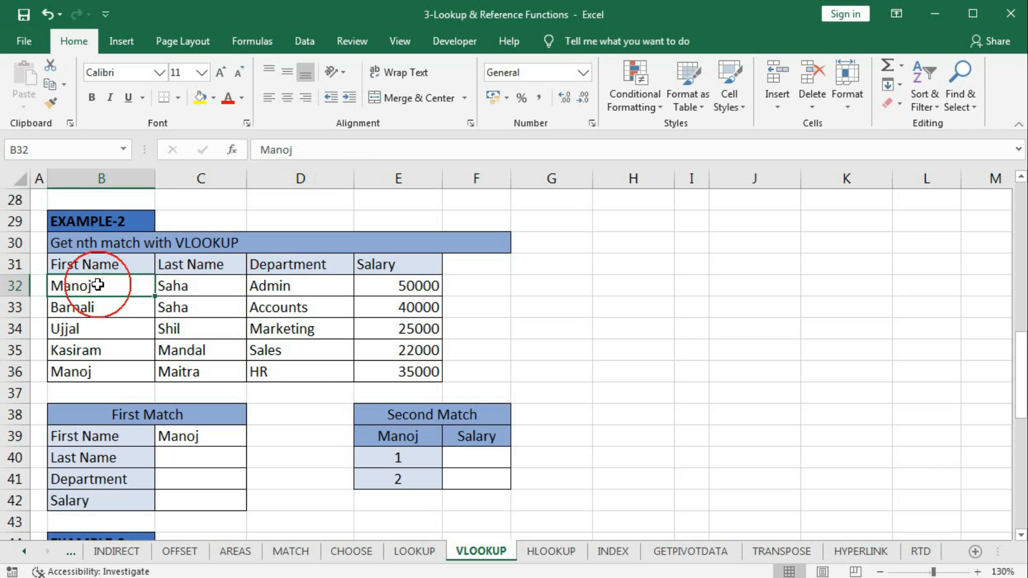
left_click(91, 374)
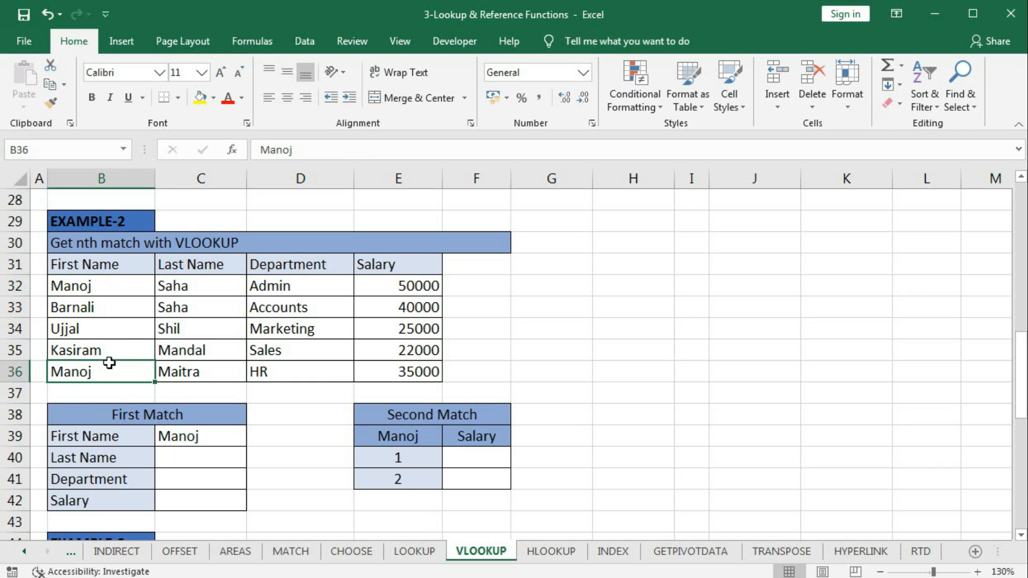
left_click(193, 372)
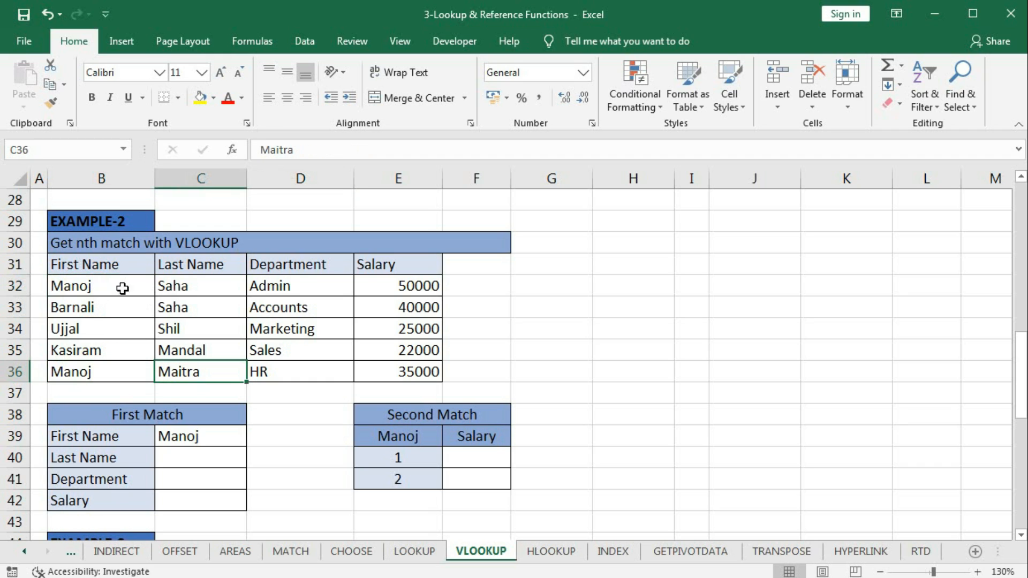
left_click(98, 286)
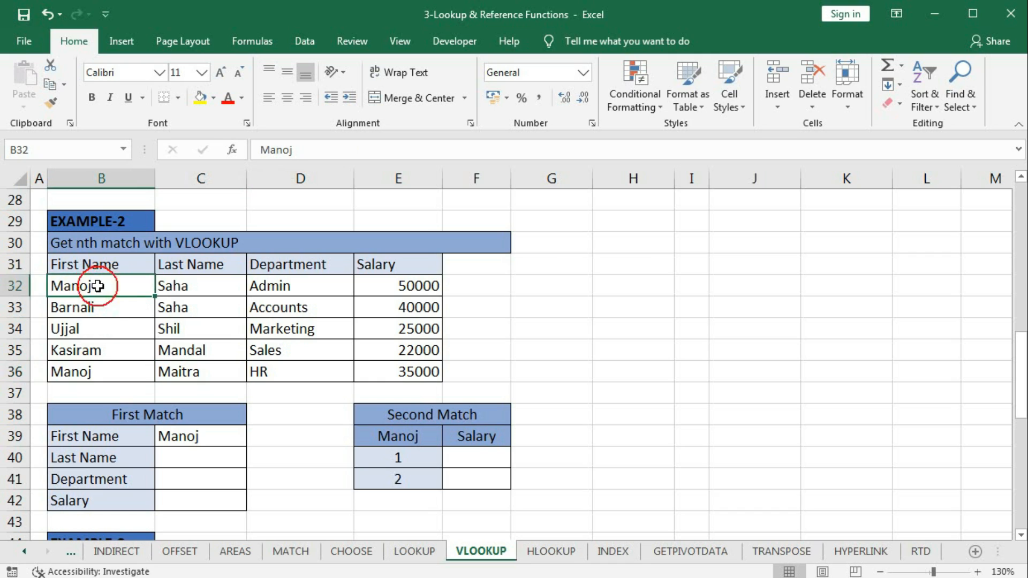
left_click(104, 371)
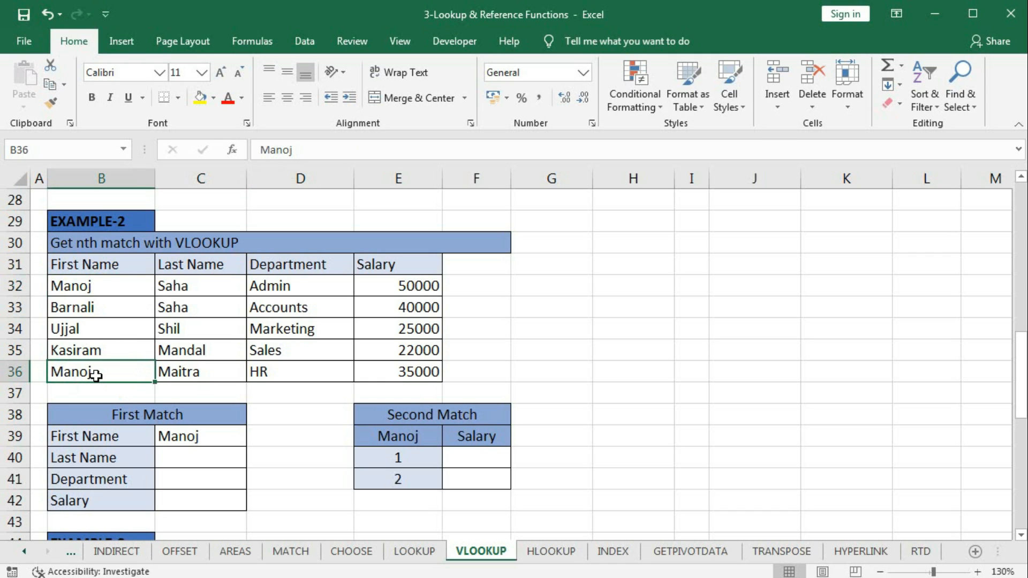
left_click(212, 454)
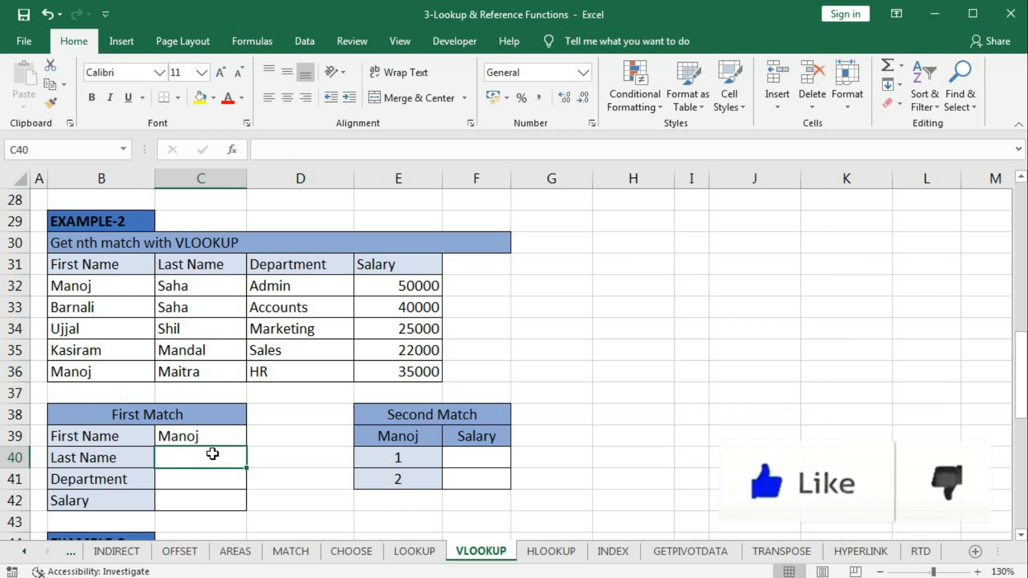
In C40, enter =VLOOKUP(C39,B31:E36,2,0) to return the first match's last name.
type("=")
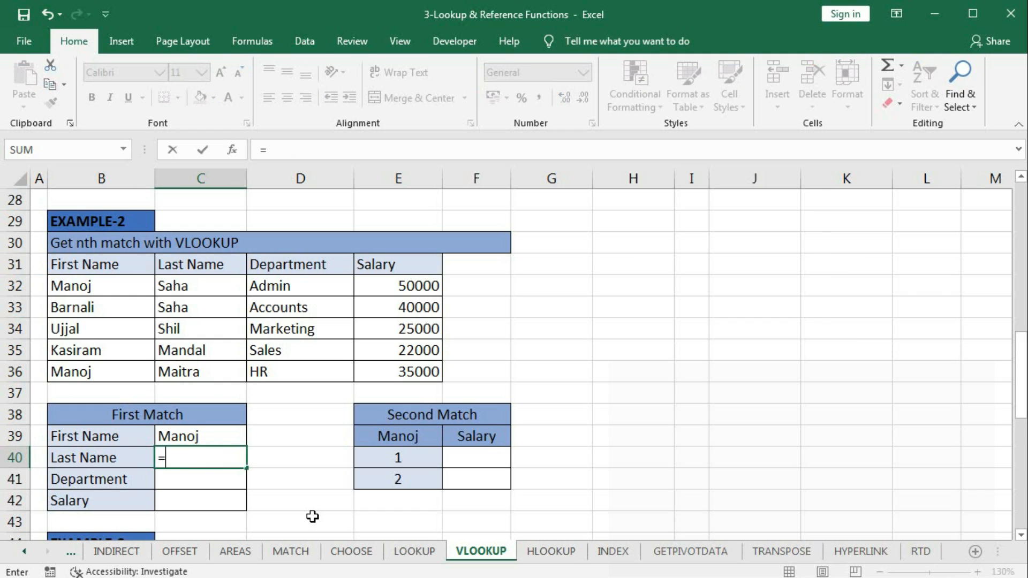
type("vlo")
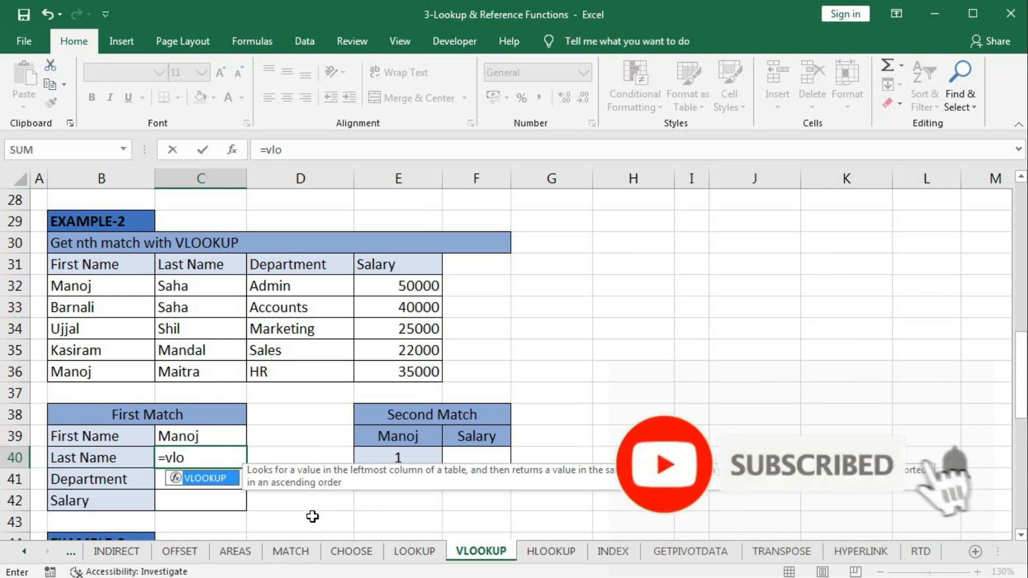
key("Tab")
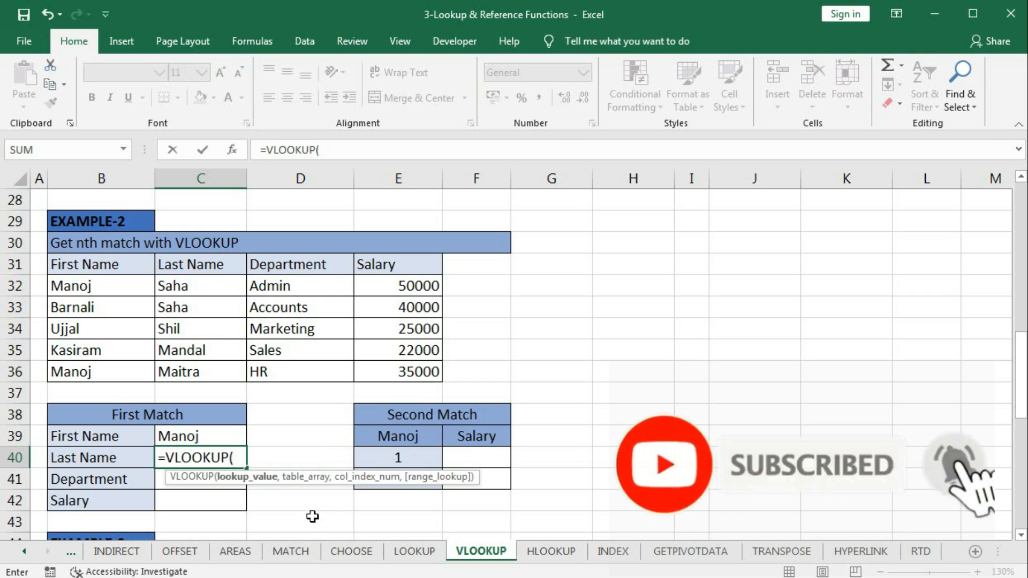
left_click(178, 437)
type(",")
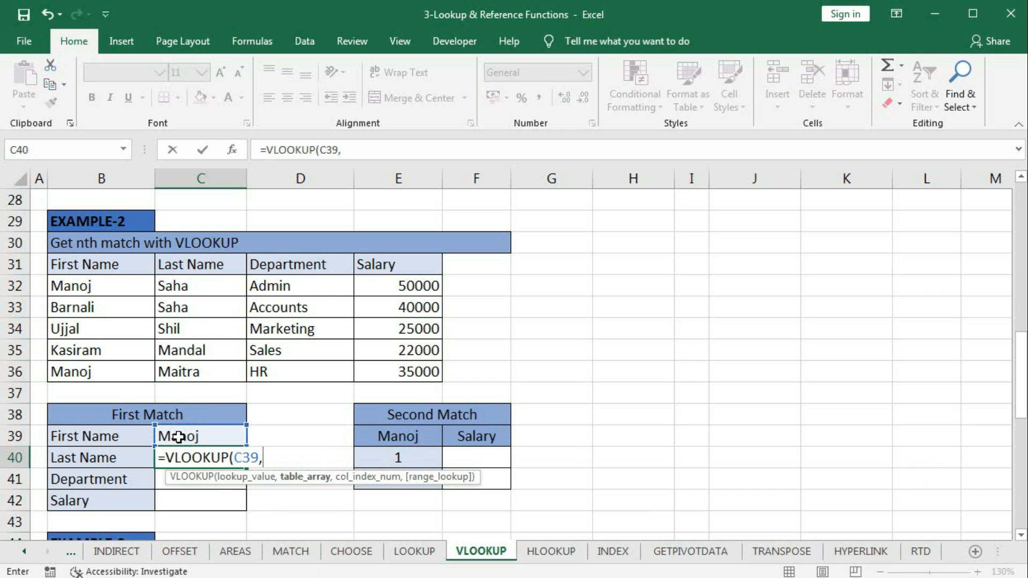
left_click_drag(69, 264, 401, 373)
type(",")
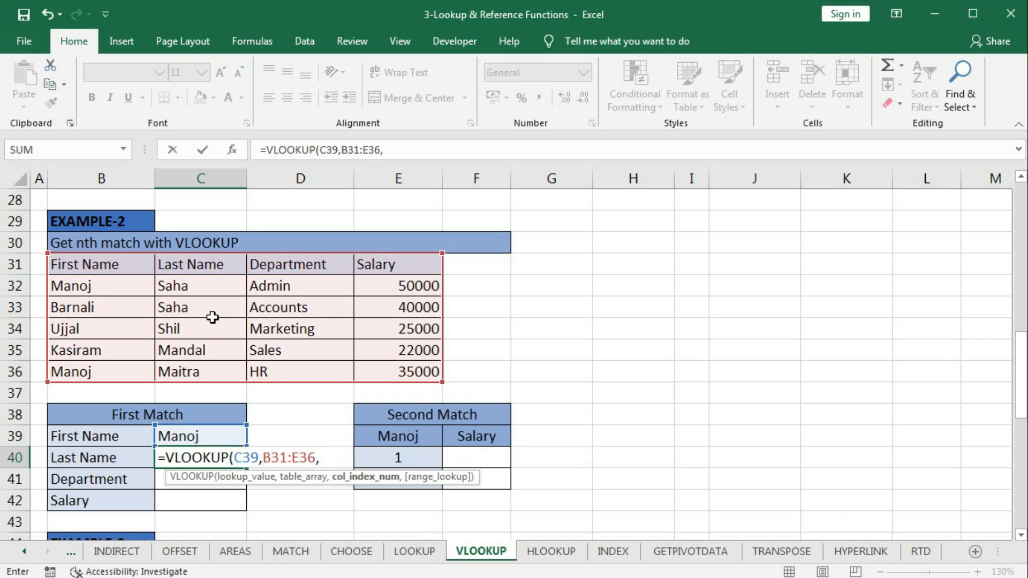
type("2,")
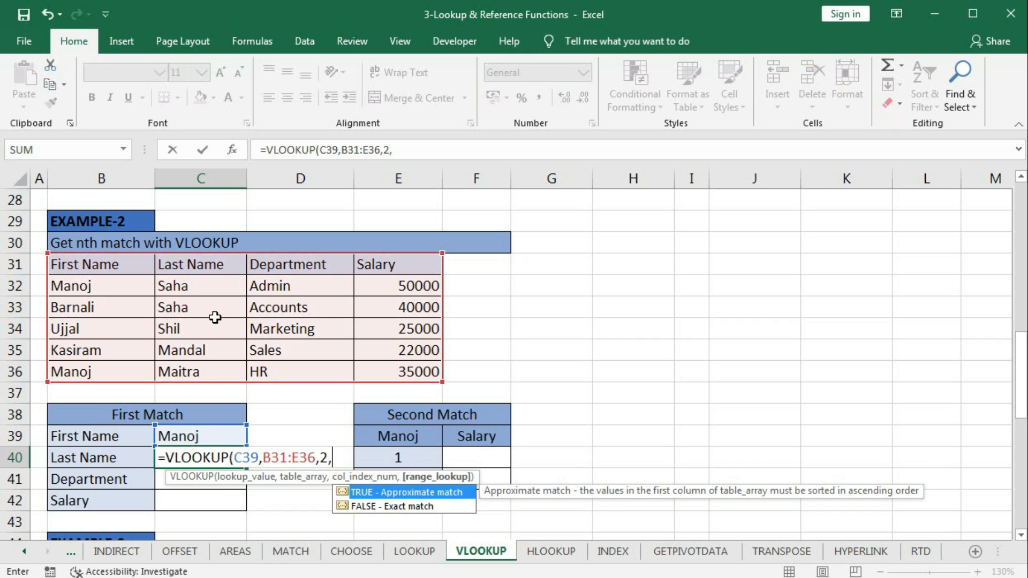
type("0)")
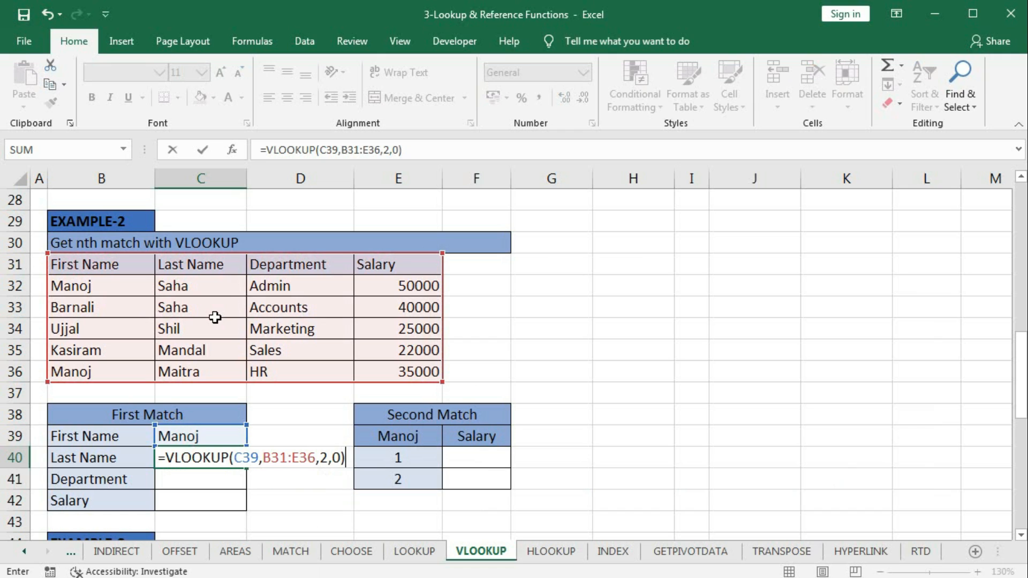
key("Return")
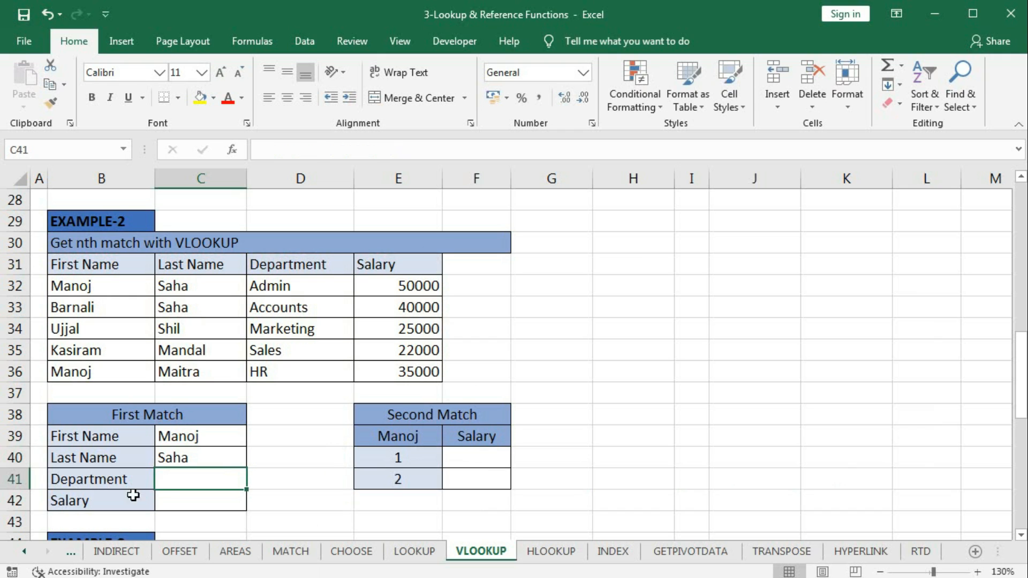
In C41, enter =VLOOKUP(C39,B31:E36,3,0) to return the department Admin.
type("=vl")
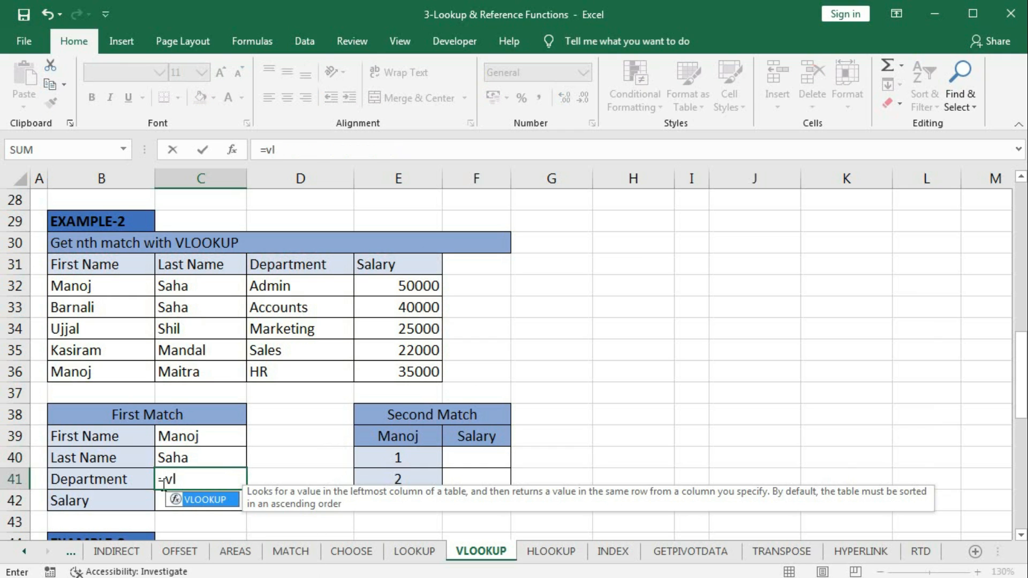
key("Tab")
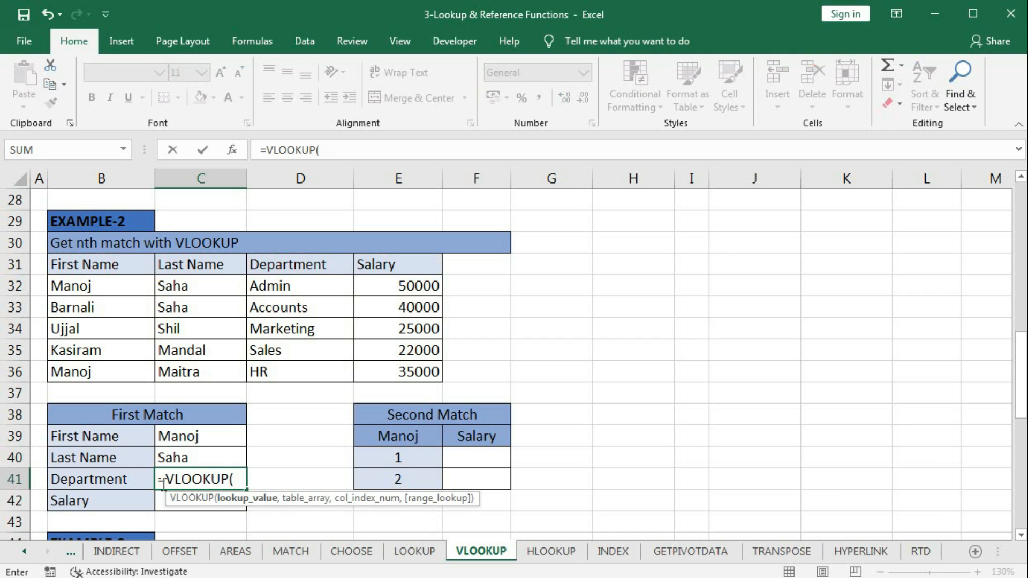
left_click(168, 438)
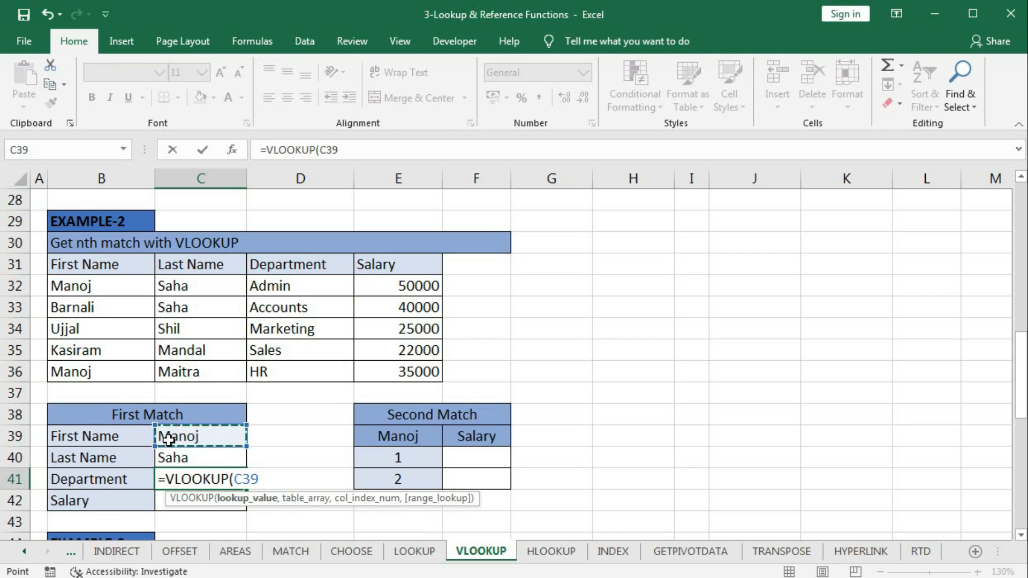
type(",")
left_click_drag(72, 265, 381, 364)
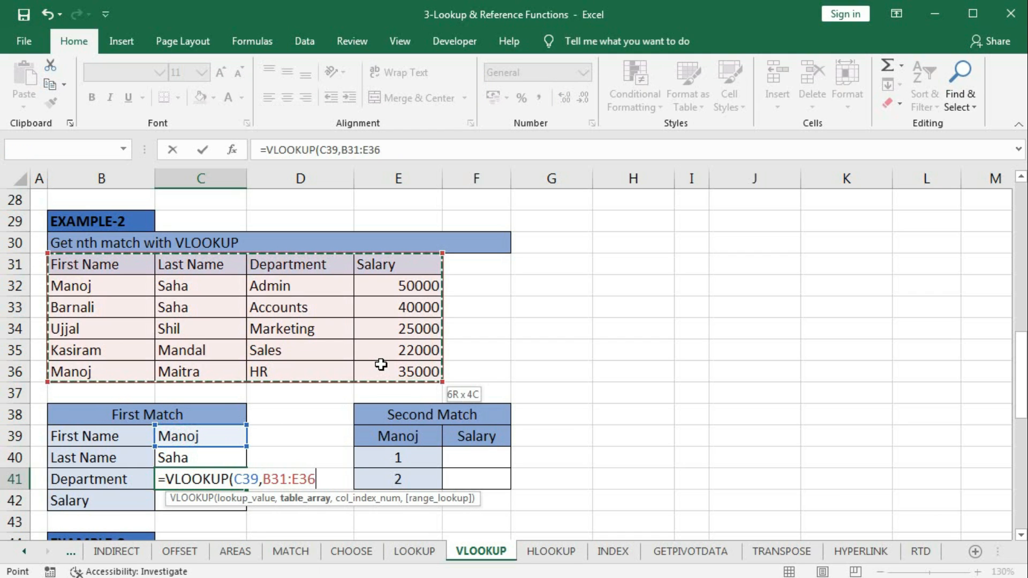
type(",")
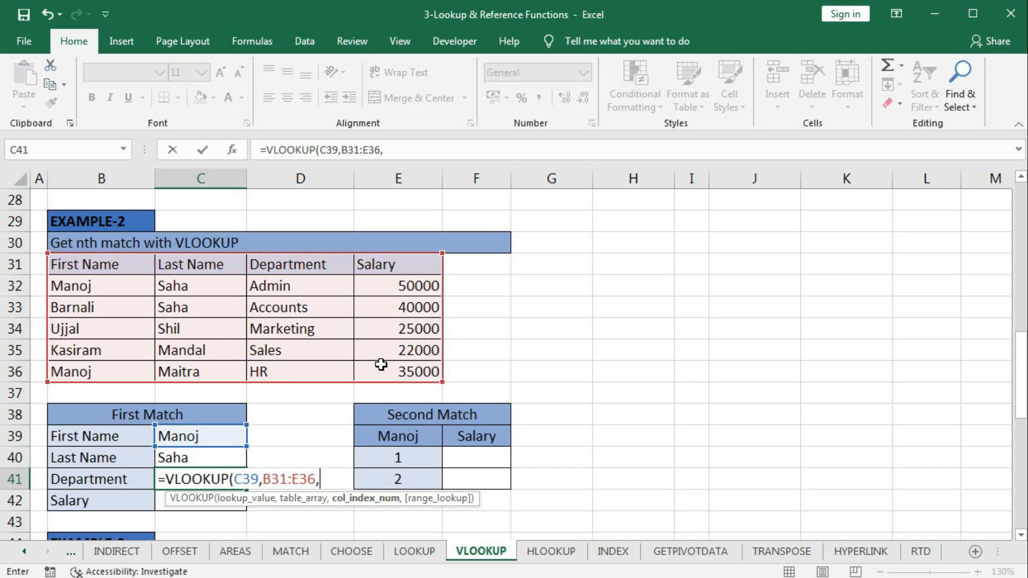
type("3,")
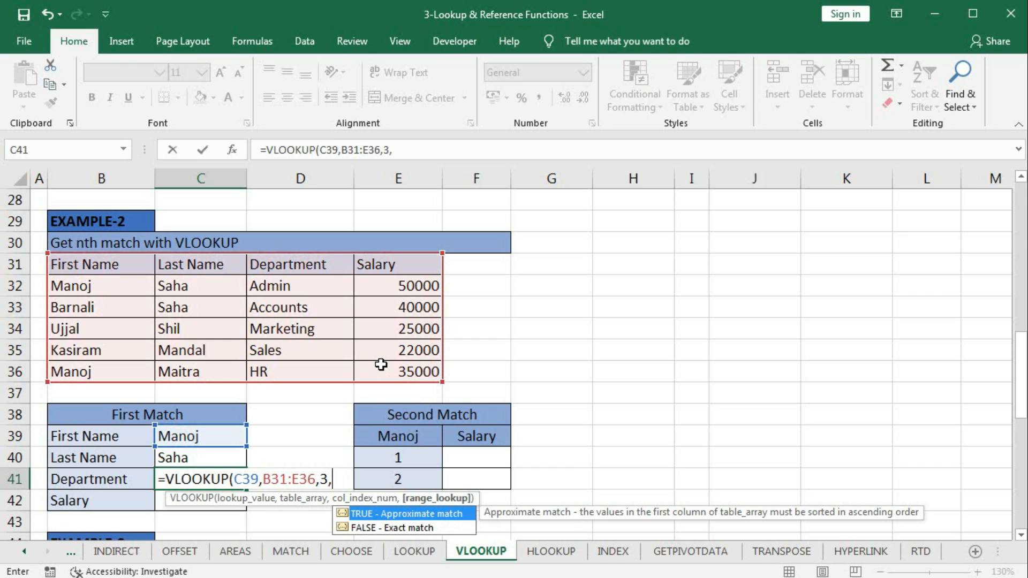
type("0)")
key("Return")
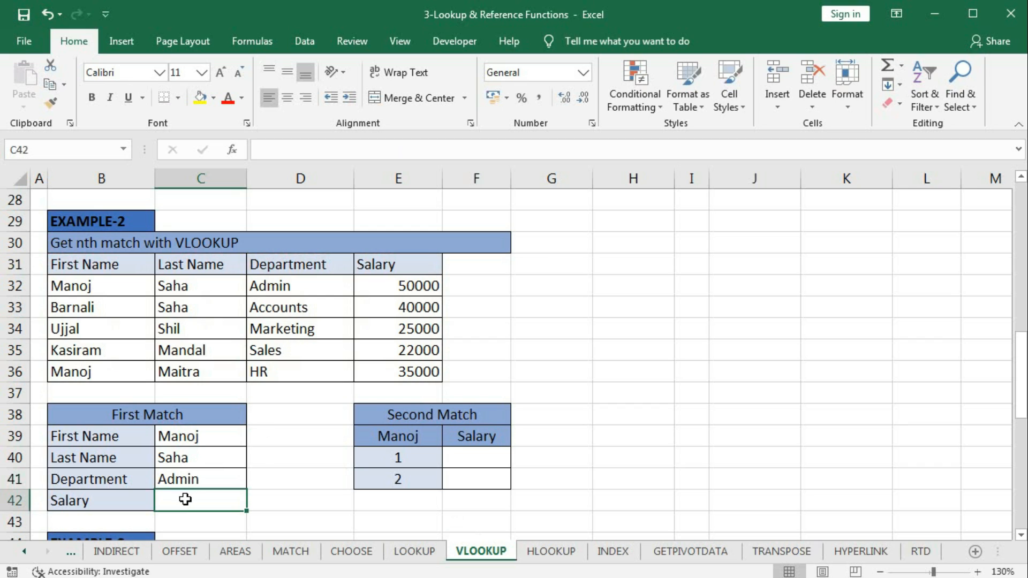
In C42, enter =VLOOKUP(C39,B31:E36,4,0) to return the salary 50000.
type("=vlo")
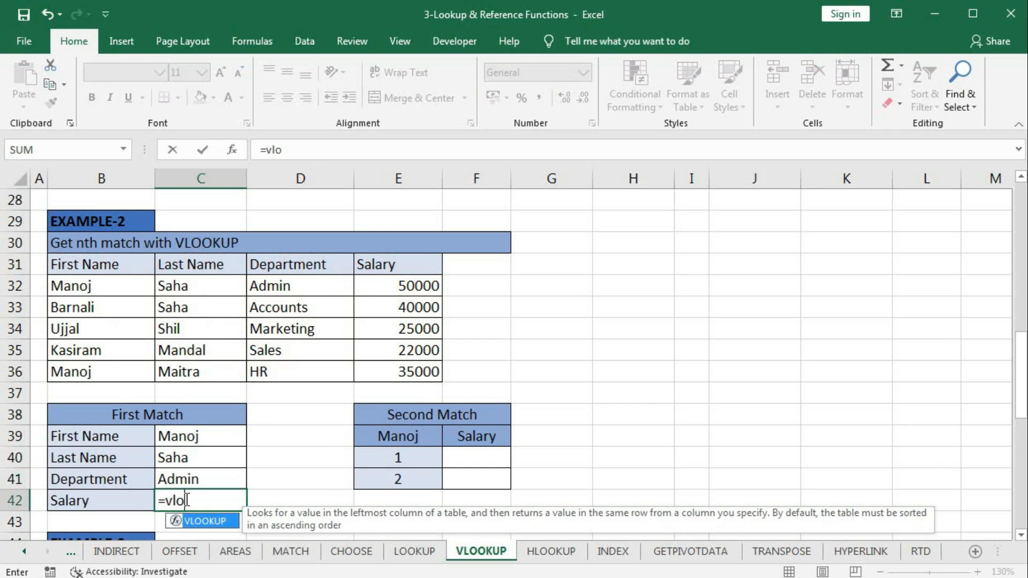
key("Tab")
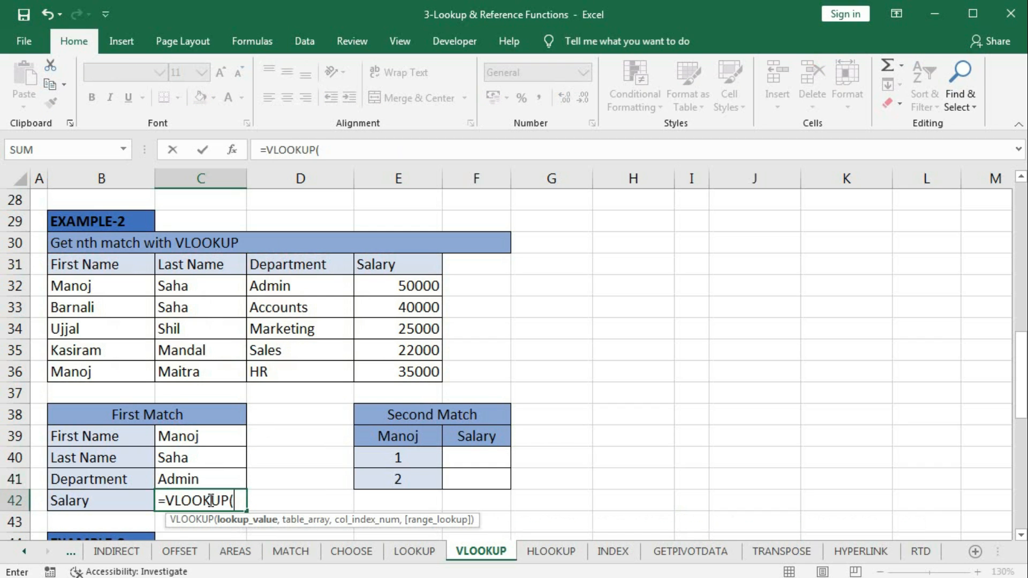
left_click(185, 437)
type(",")
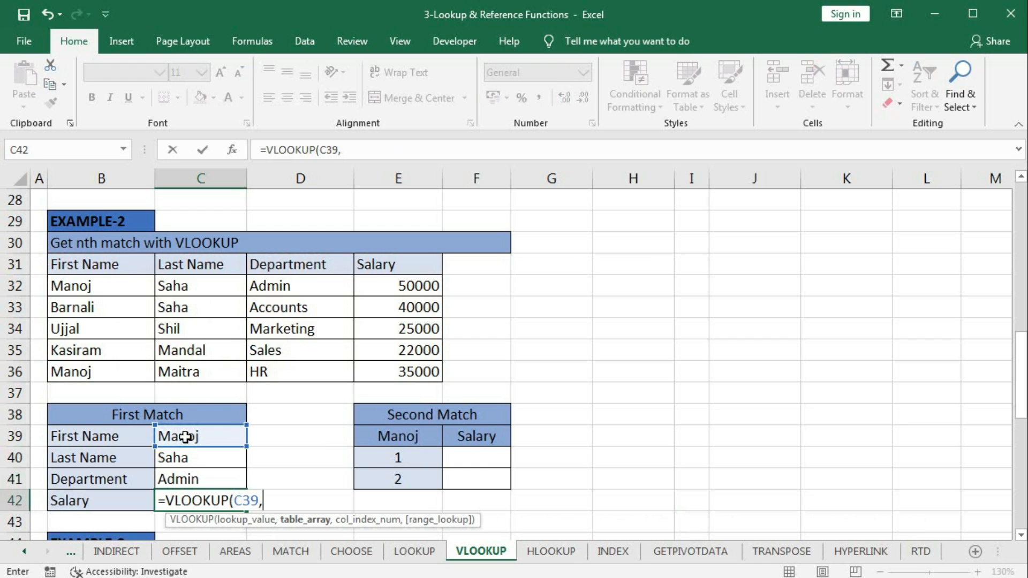
left_click_drag(75, 264, 400, 371)
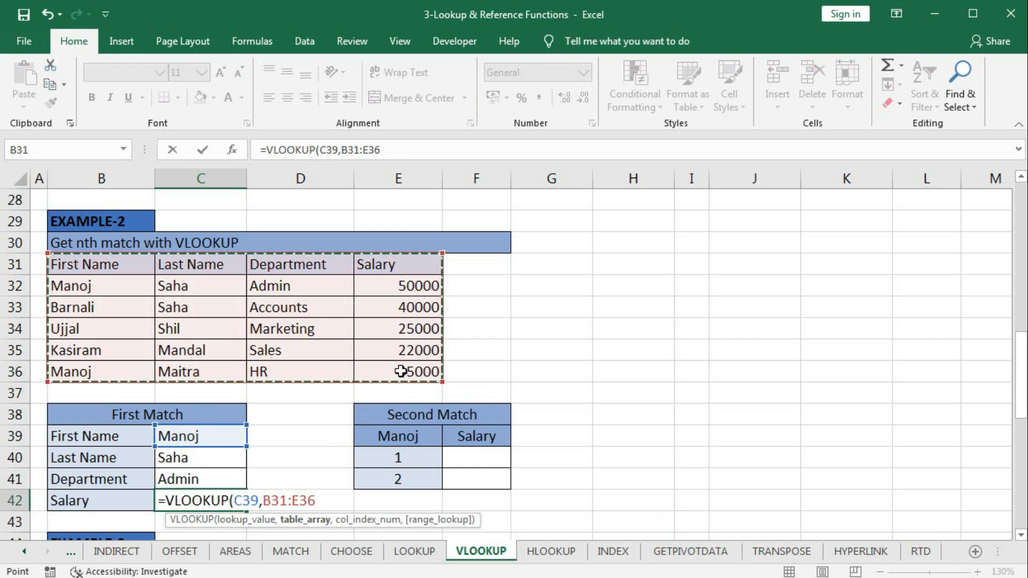
type(",")
type("4,")
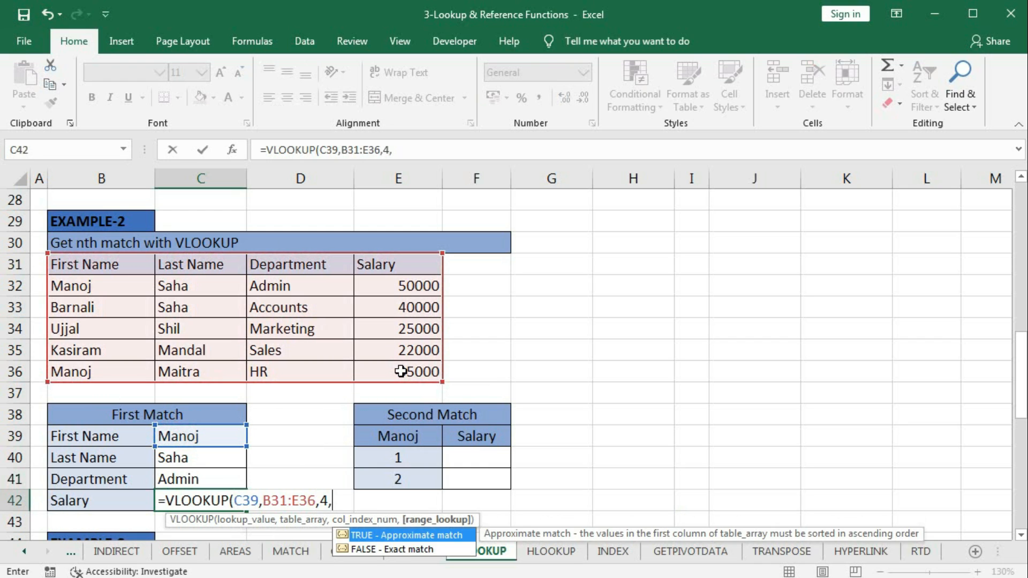
type("0)")
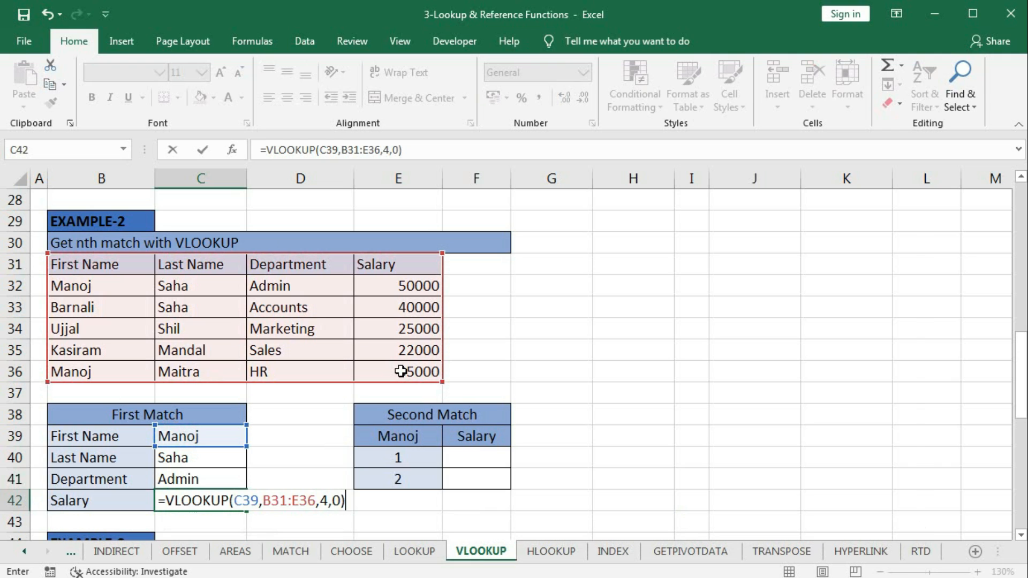
key("Return")
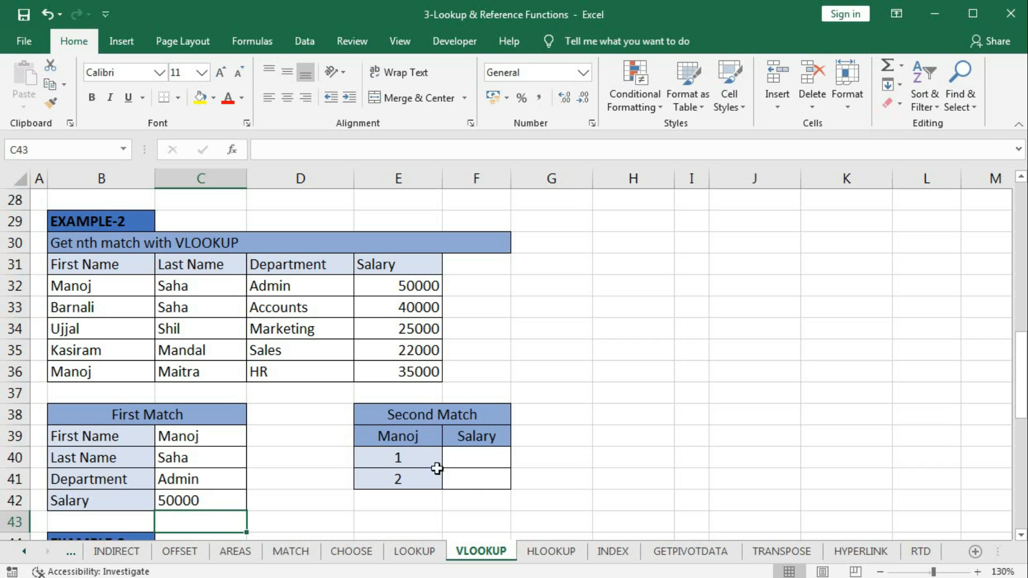
left_click(395, 439)
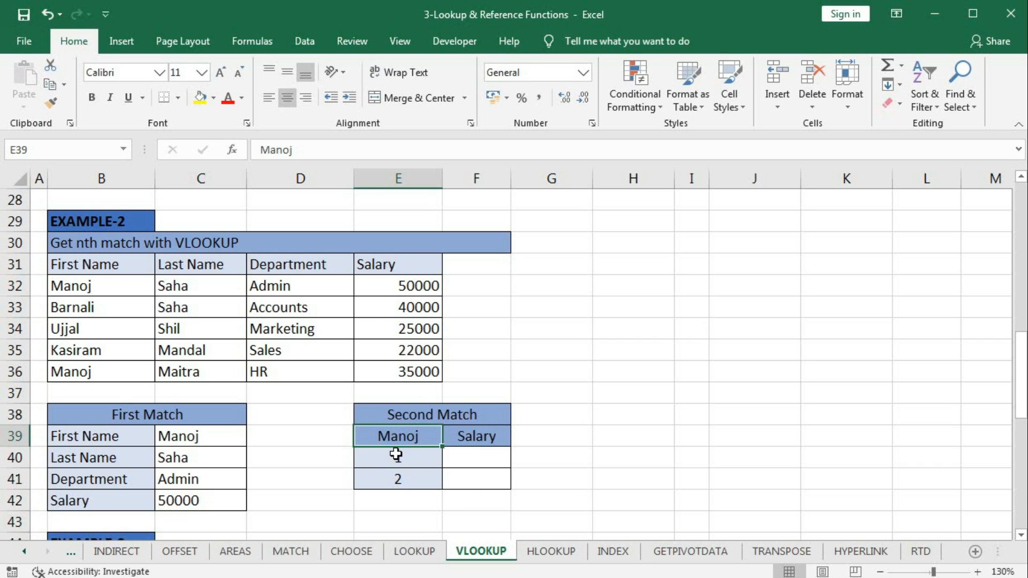
left_click(397, 458)
left_click(404, 478)
left_click(471, 435)
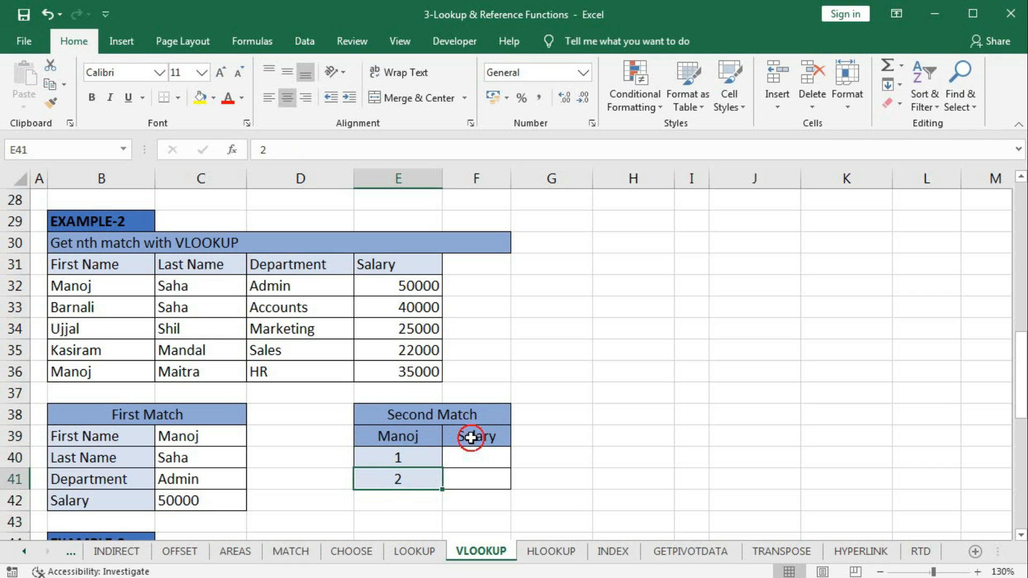
left_click(470, 455)
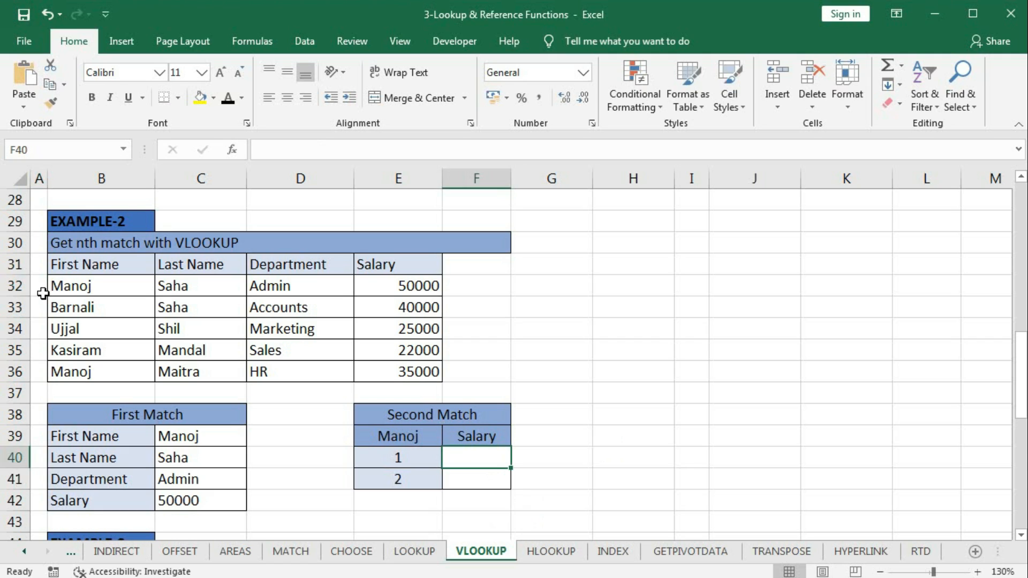
In A32, build the helper formula =B32&COUNTIF($B$32:B32,B32).
left_click(40, 287)
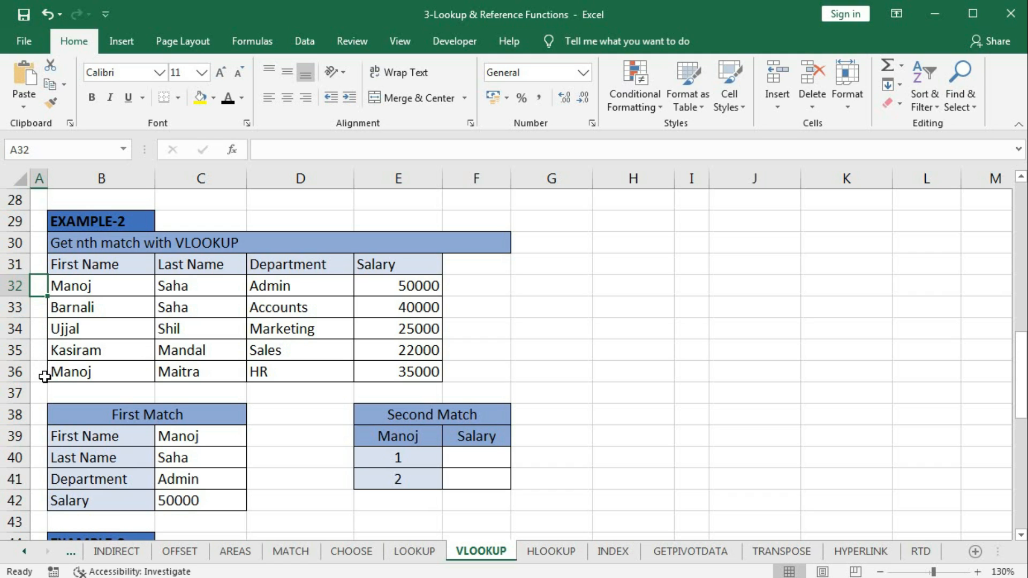
type("=")
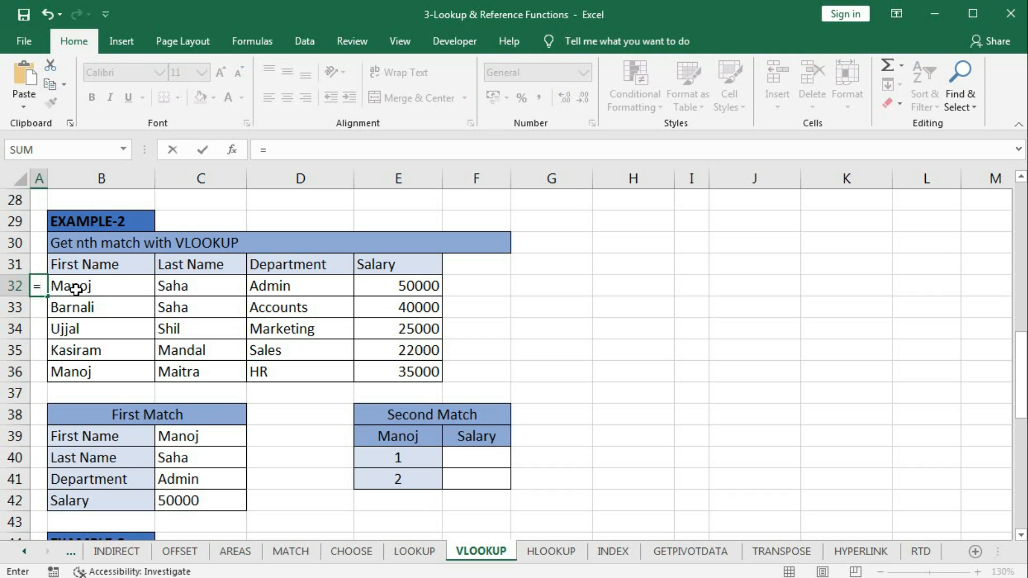
left_click(78, 288)
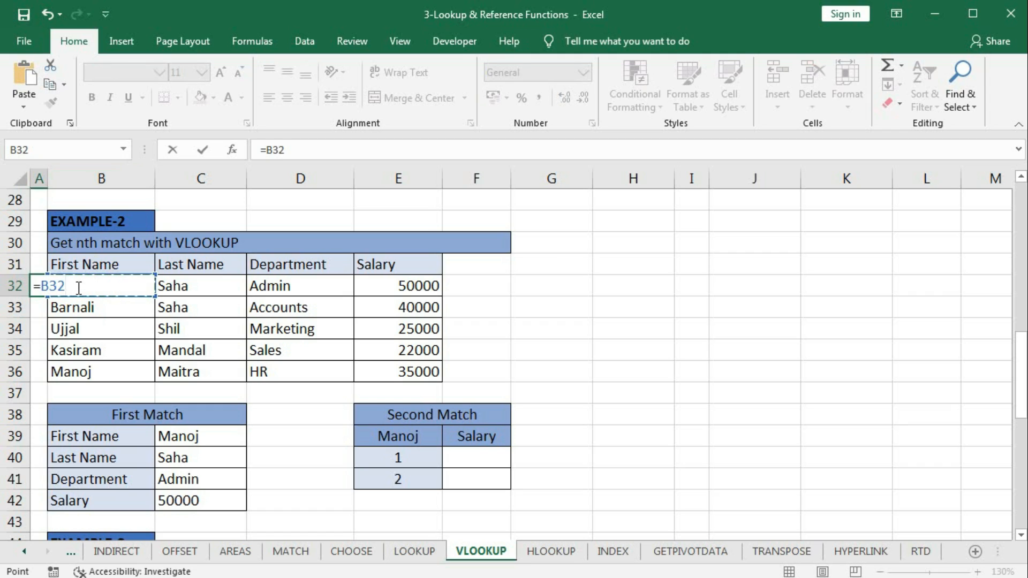
type("&")
type("coun")
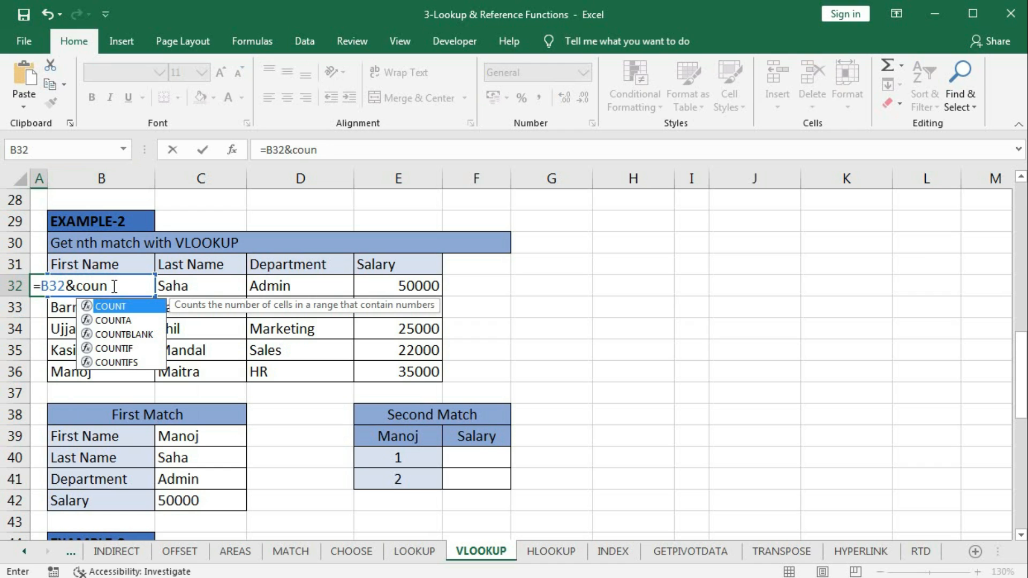
type("ti")
key("Tab")
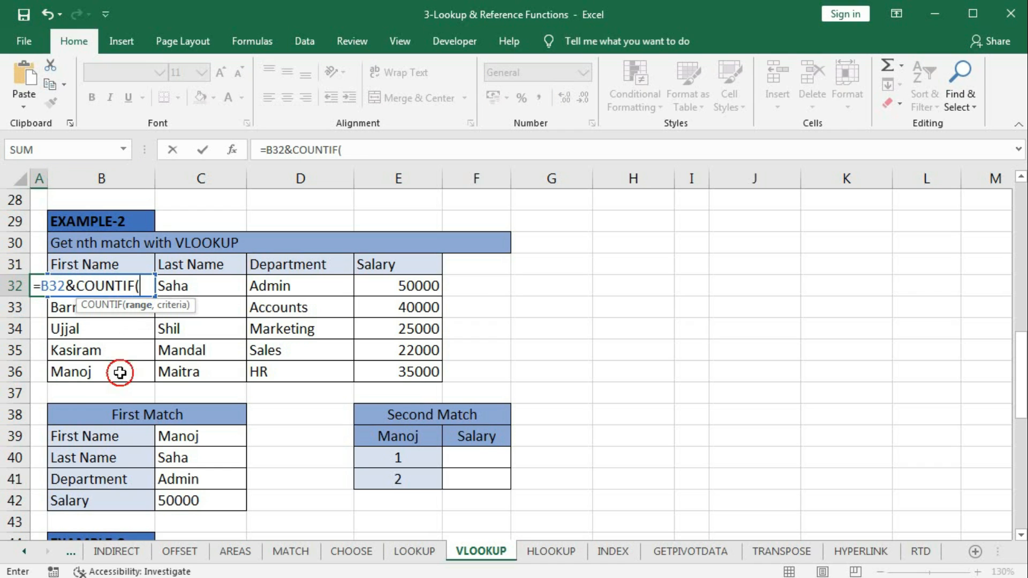
left_click_drag(123, 367, 135, 291)
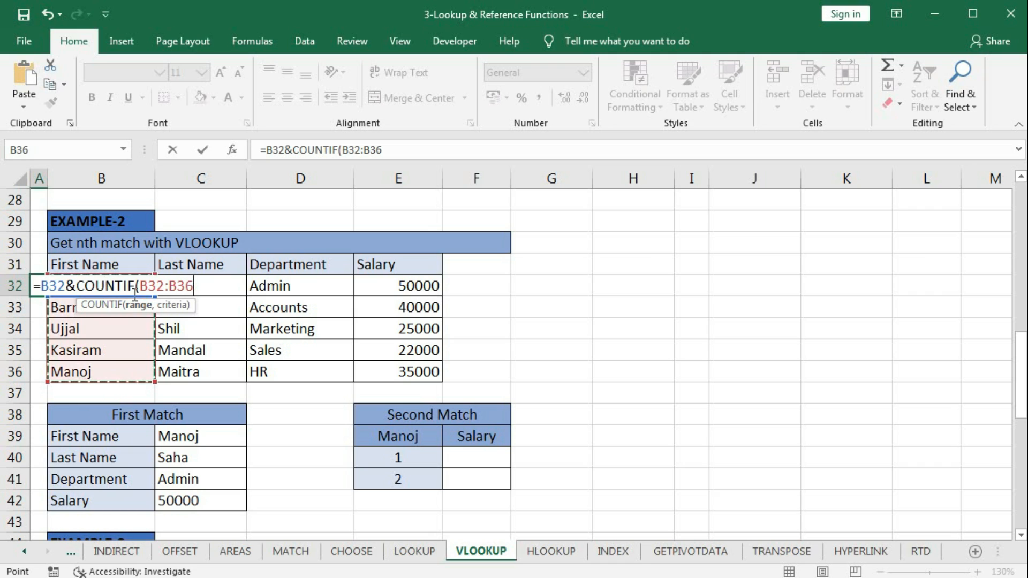
left_click(195, 287)
type("2")
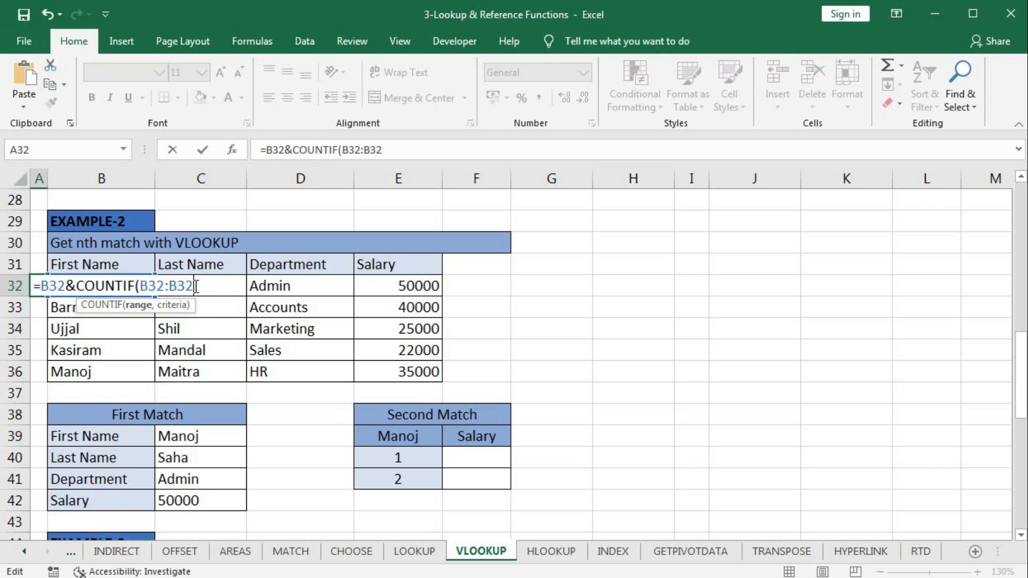
double_click(152, 286)
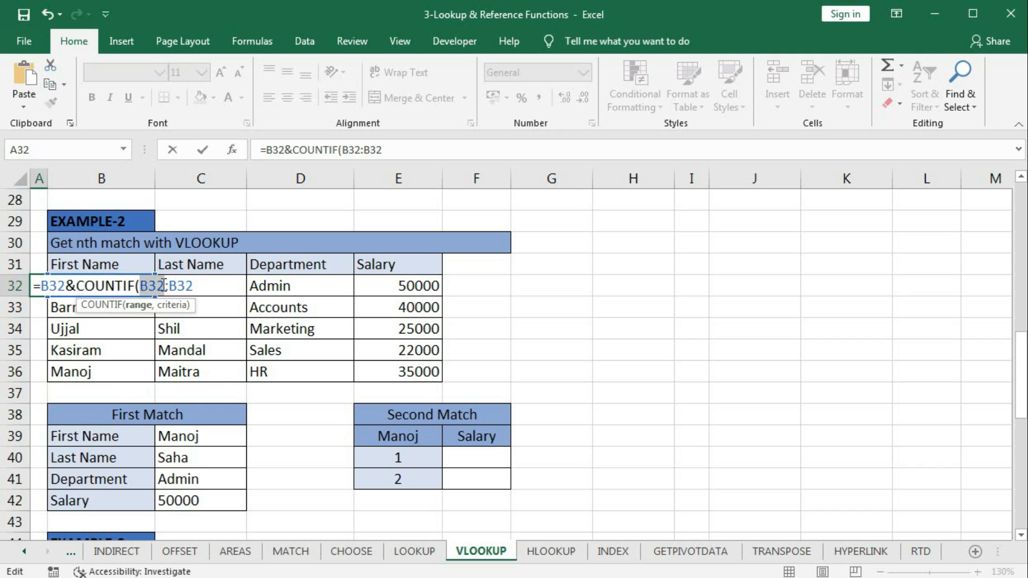
key("F4")
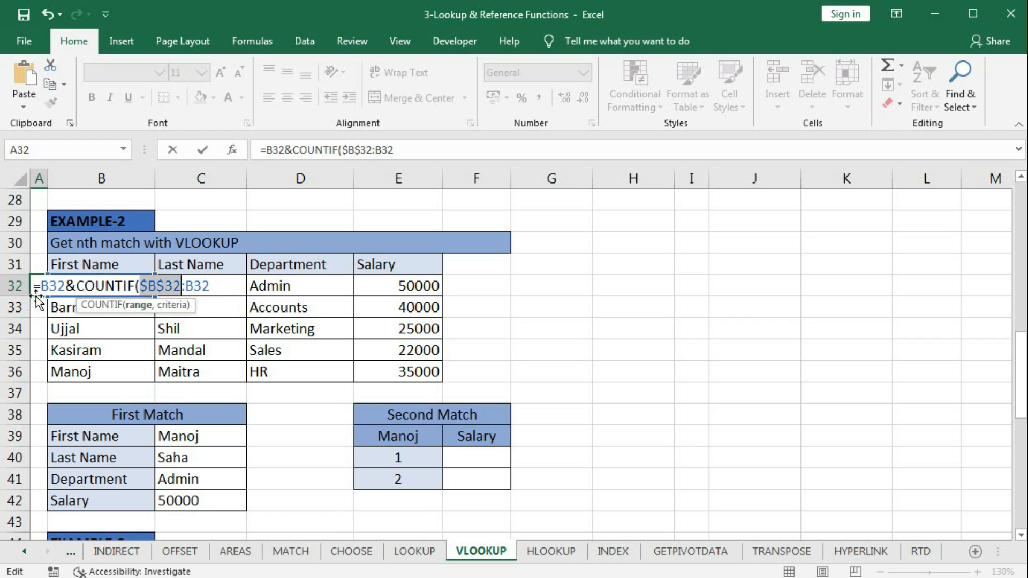
left_click(214, 286)
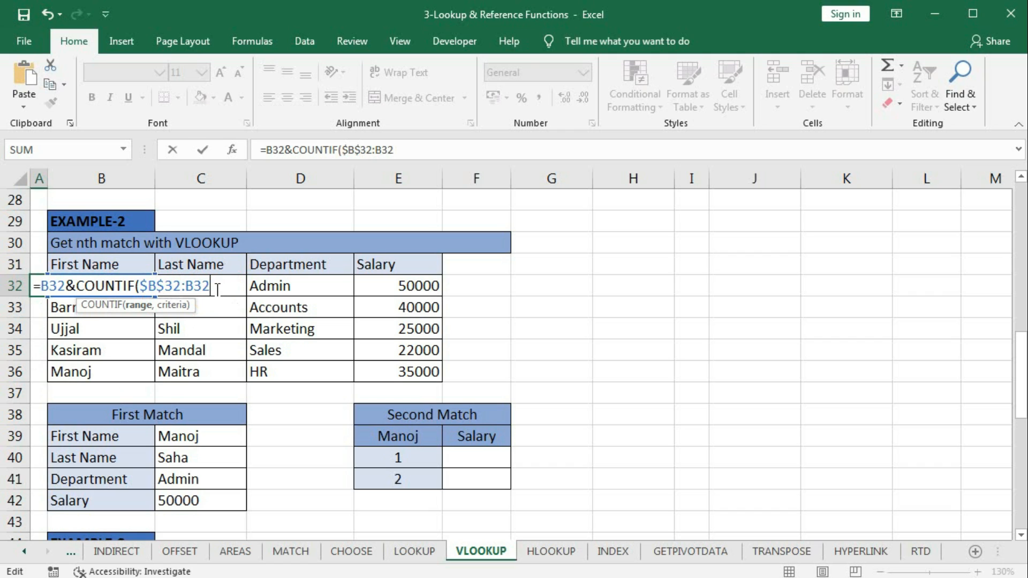
type(",B2")
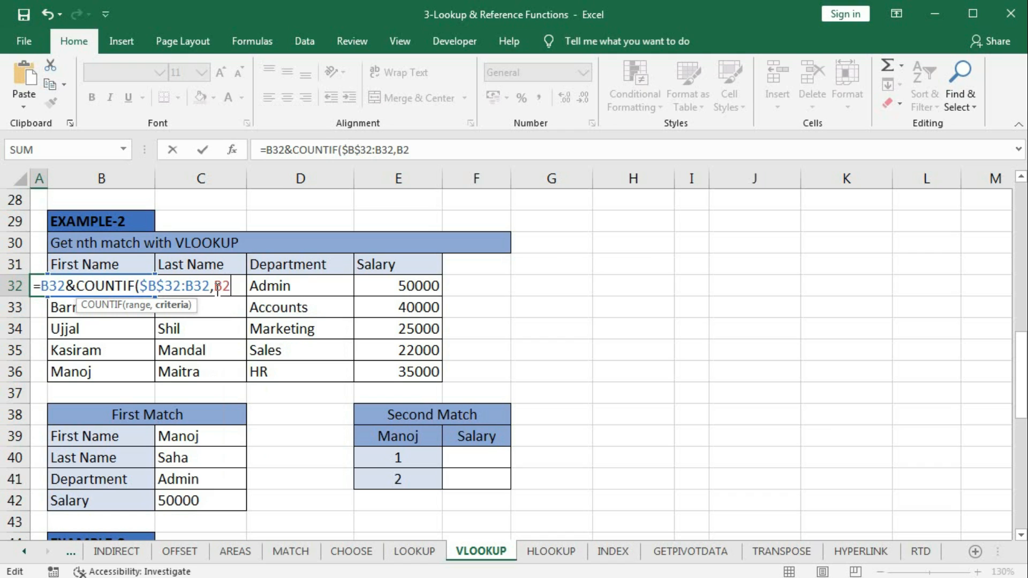
key("BackSpace")
type("32)")
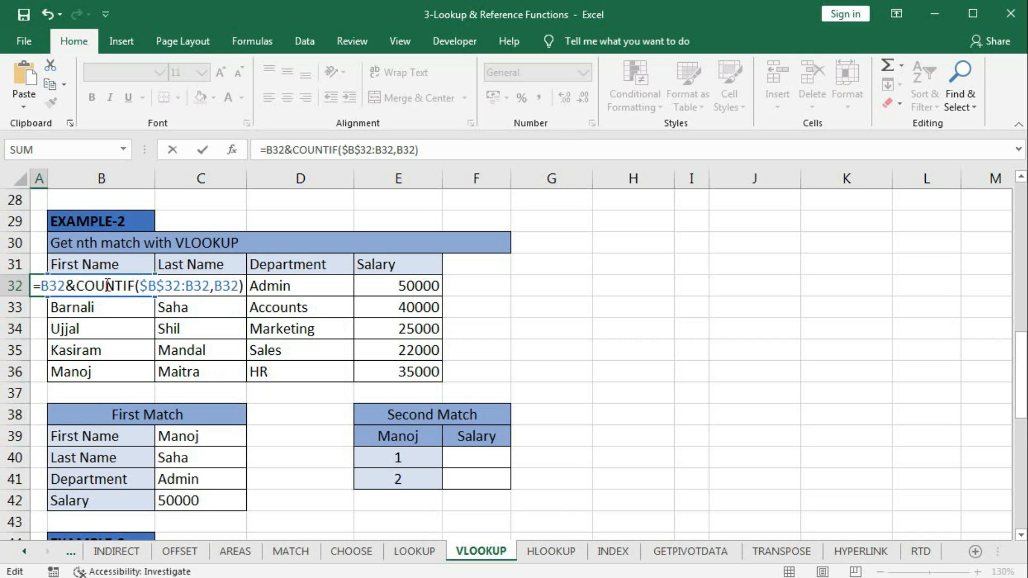
Preview the COUNTIF part with F9, undo it, and commit the helper formula.
left_click_drag(77, 285, 244, 286)
key("F9")
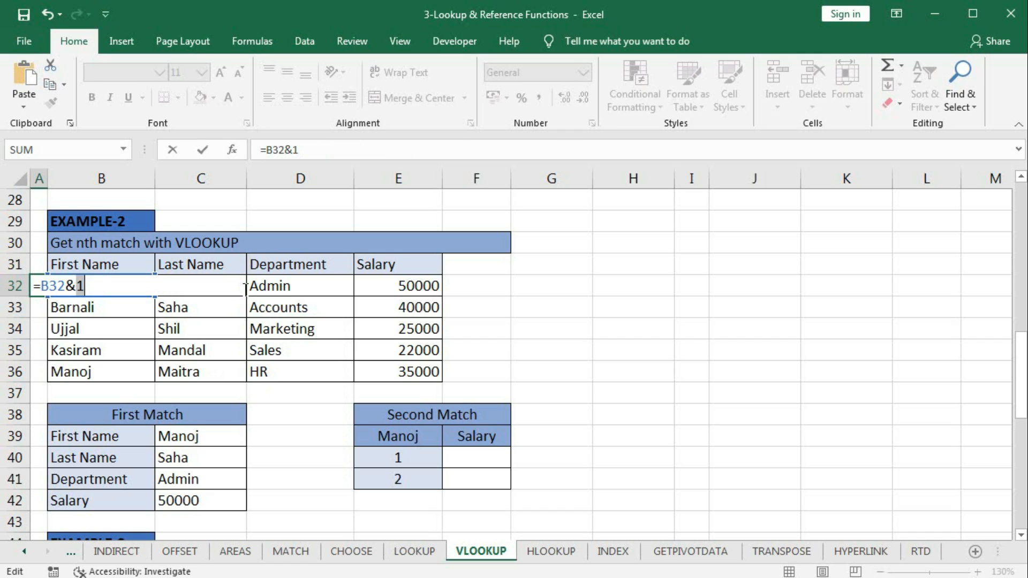
key("ctrl+z")
left_click(100, 285)
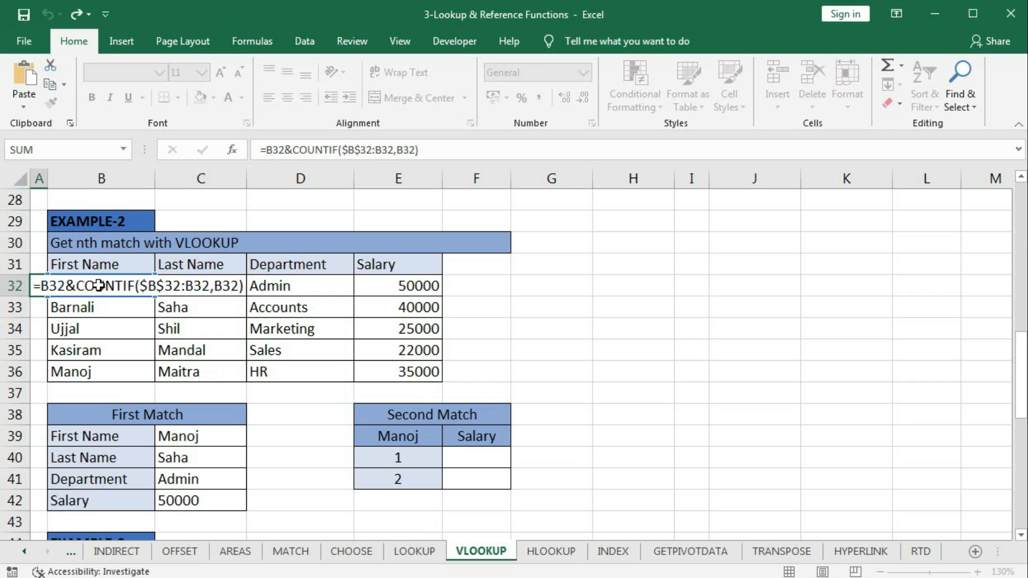
key("Return")
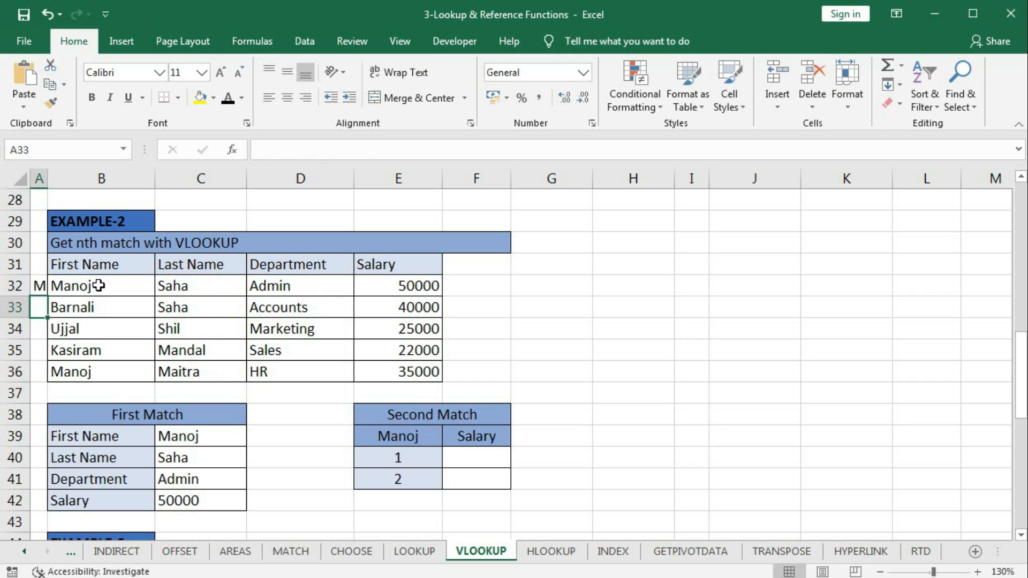
Widen column A and fill the A32 helper formula down to A36.
left_click(40, 290)
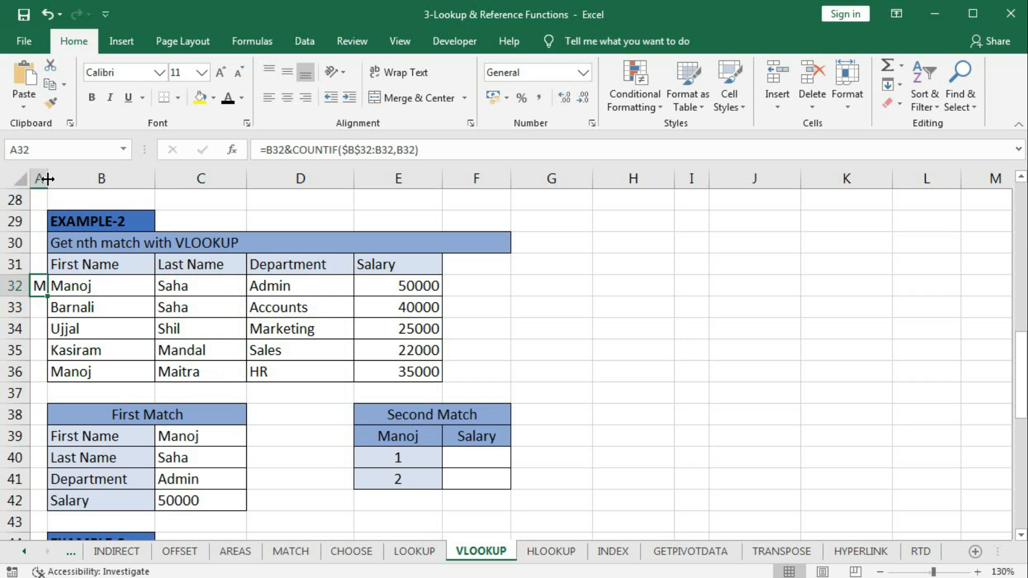
left_click_drag(48, 178, 110, 211)
left_click(90, 290)
left_click_drag(109, 296, 107, 376)
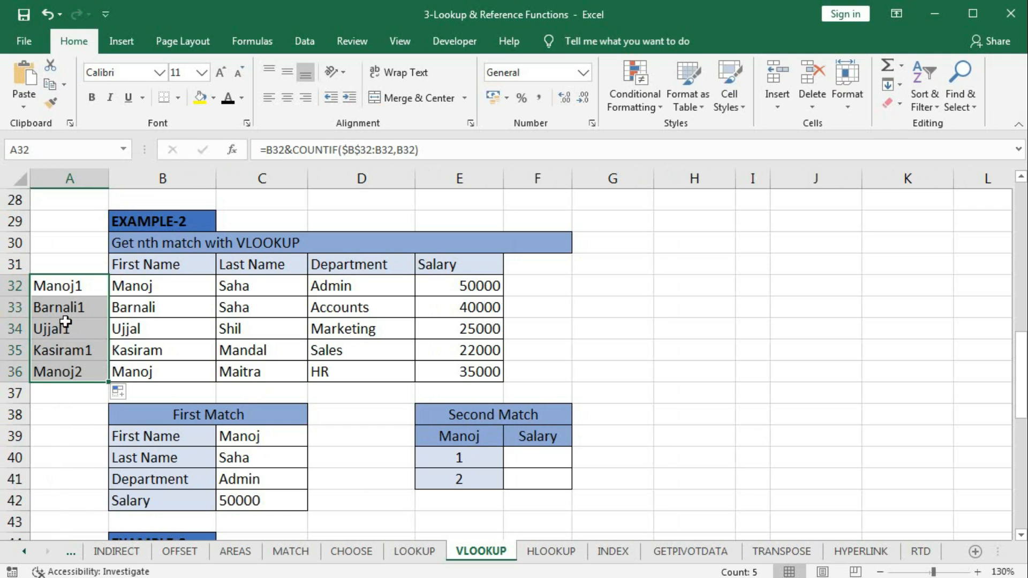
Check the helper formulas in A33–A36 unchanged, then narrow column A back to a slim width.
double_click(83, 368)
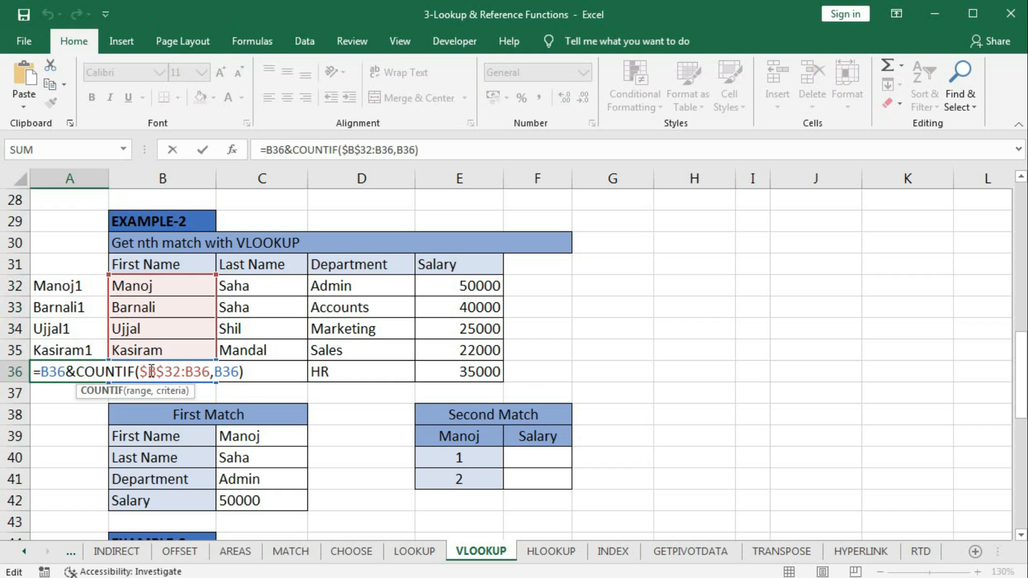
key("Escape")
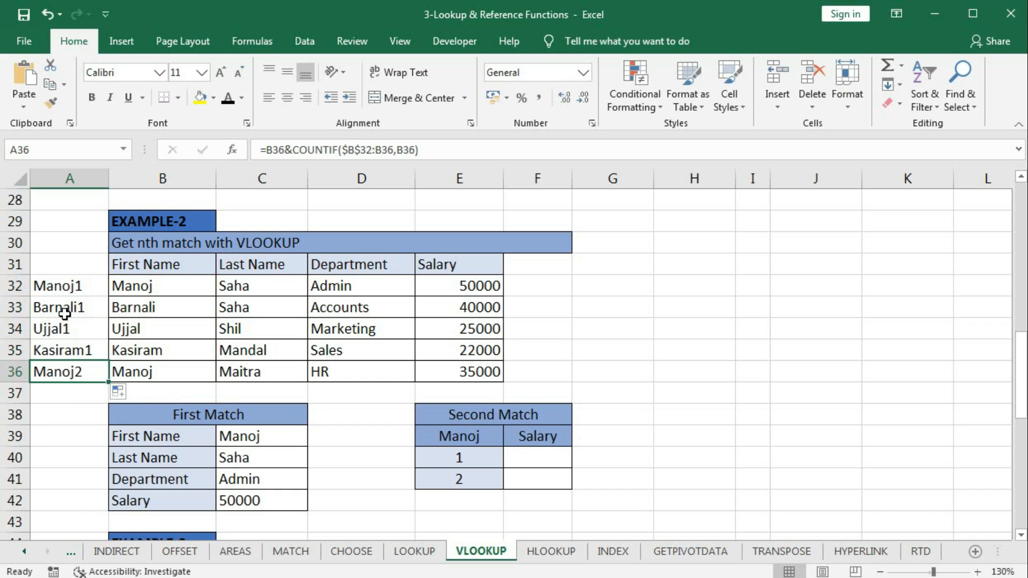
double_click(71, 308)
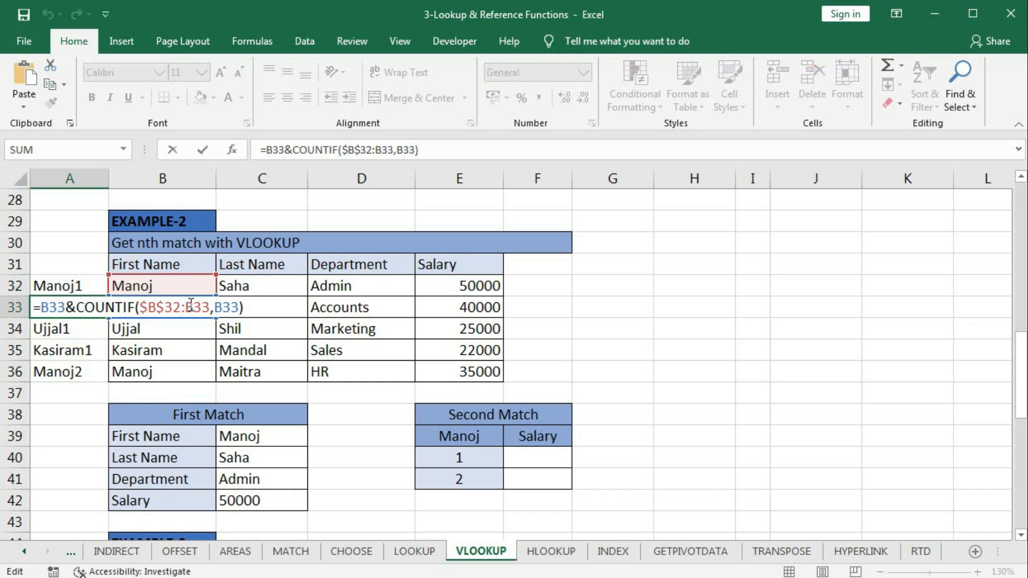
double_click(75, 329)
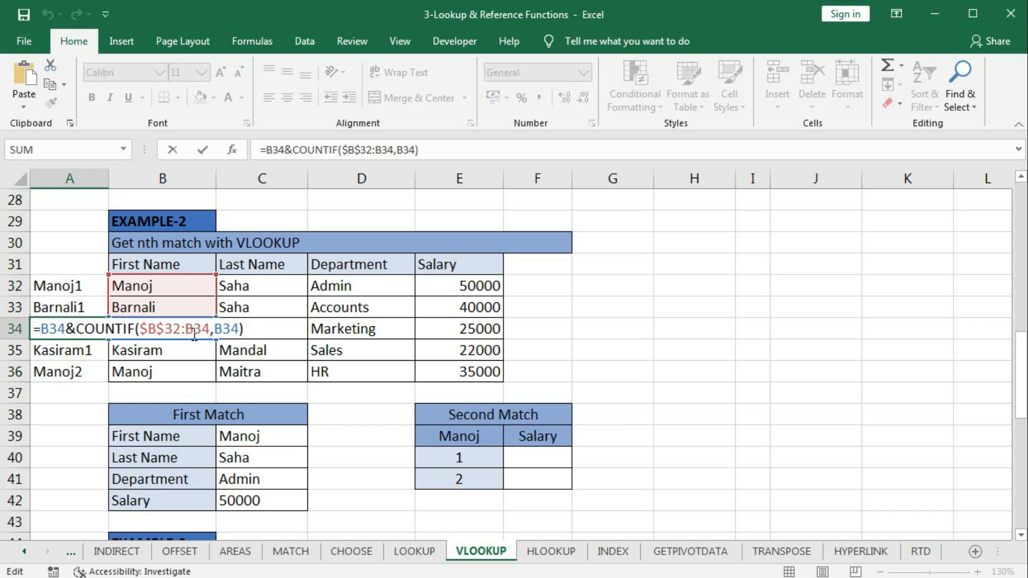
key("Return")
double_click(80, 349)
key("Escape")
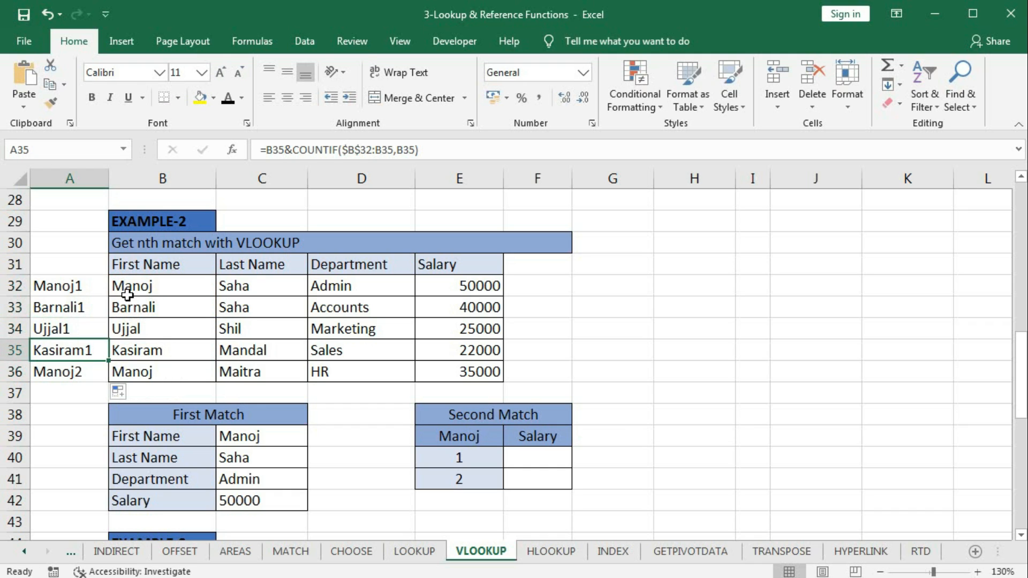
double_click(80, 349)
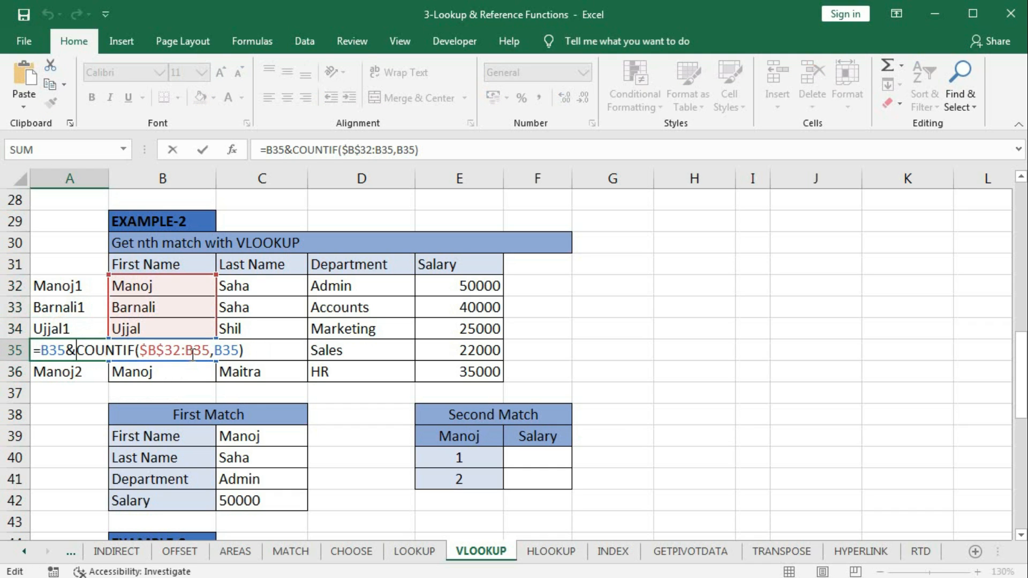
key("Escape")
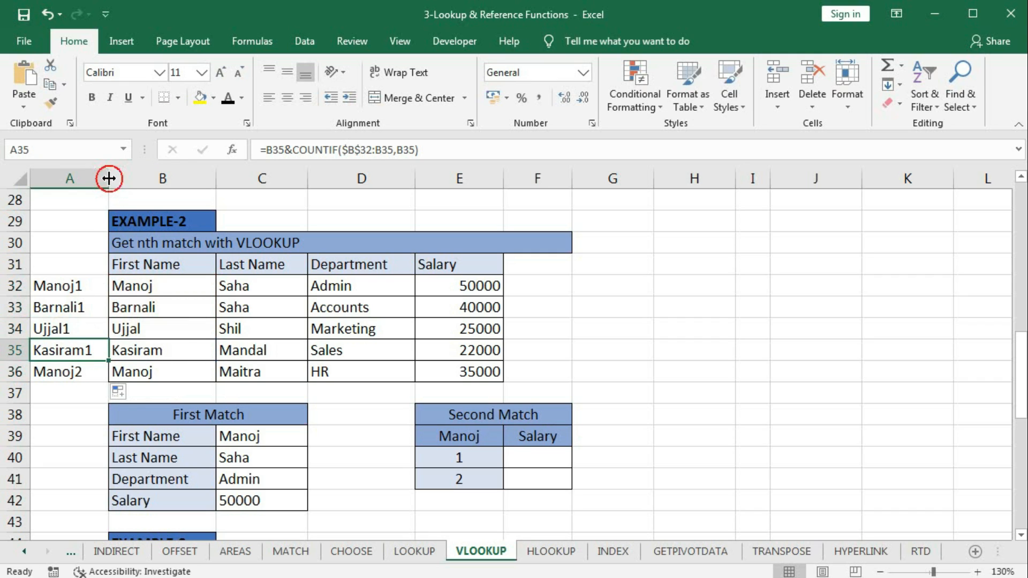
left_click_drag(109, 177, 51, 198)
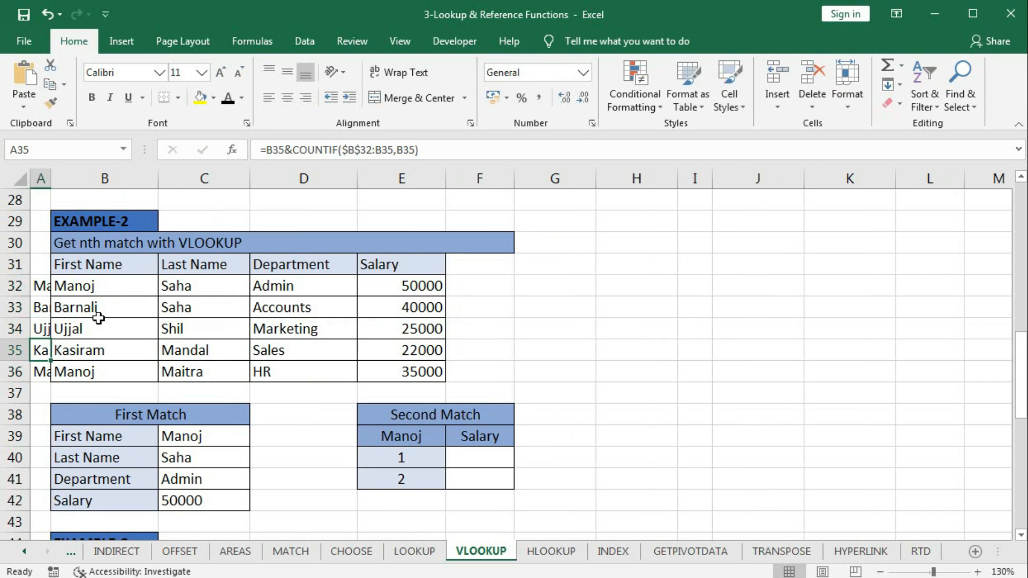
In F40, start =VLOOKUP with lookup value $E$39&E40 (Manoj plus occurrence number).
left_click(483, 463)
type("=vl")
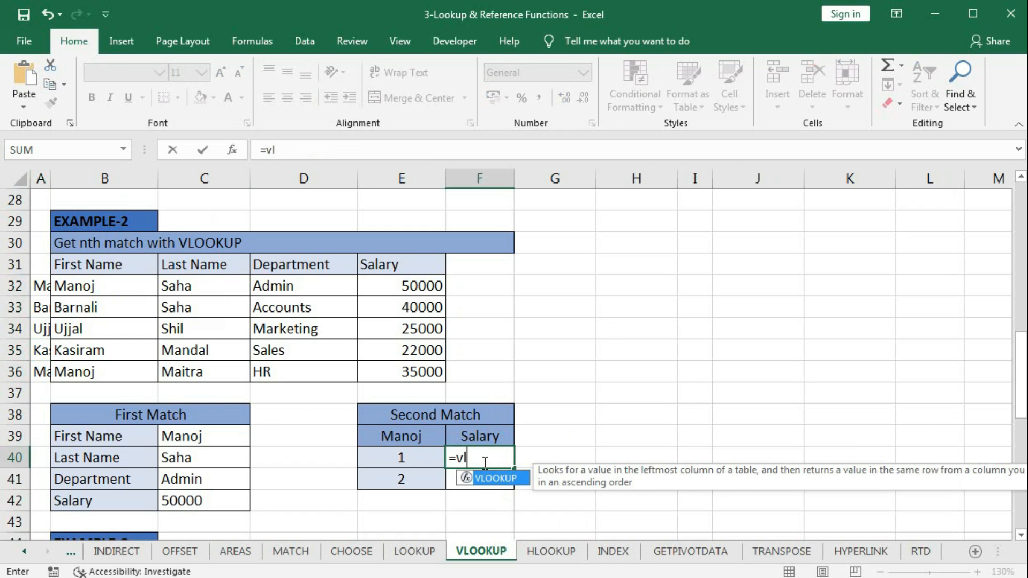
key("Tab")
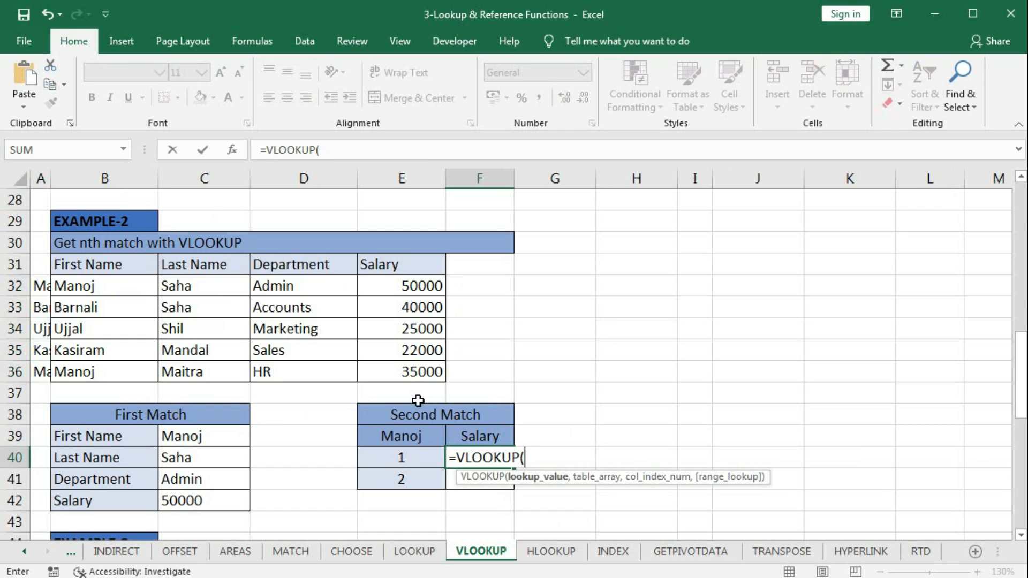
left_click(408, 436)
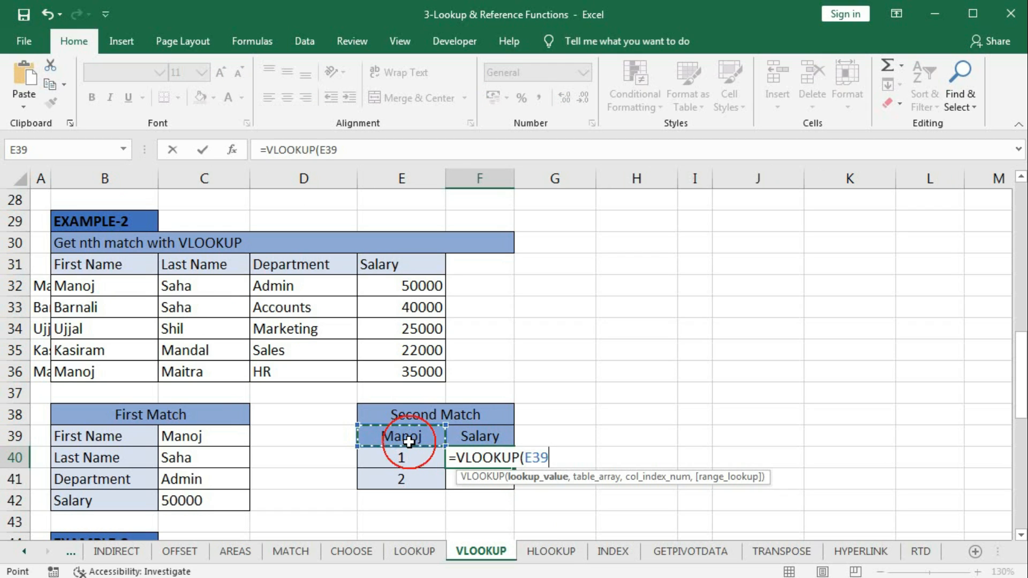
key("F4")
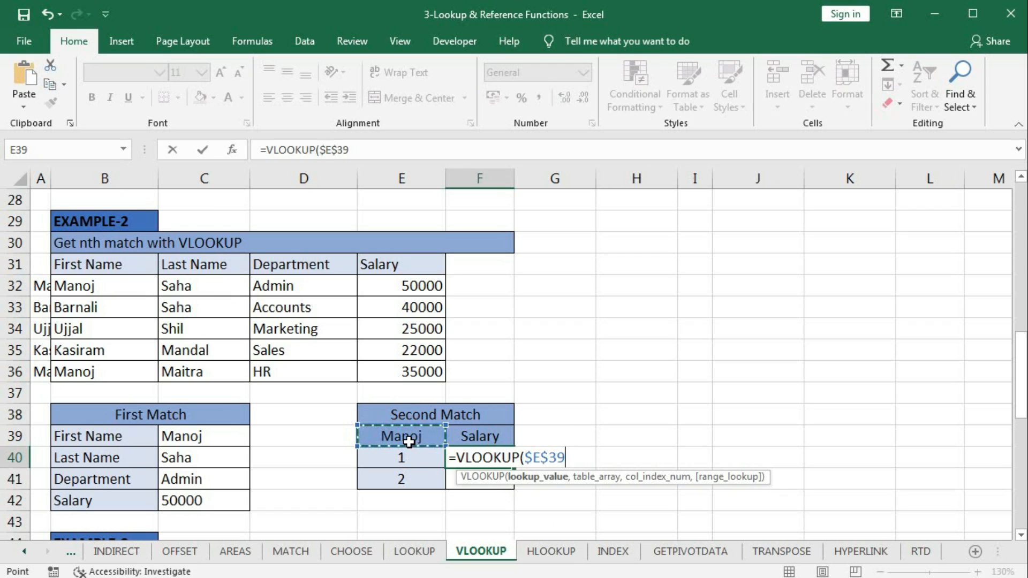
type("&")
left_click(413, 462)
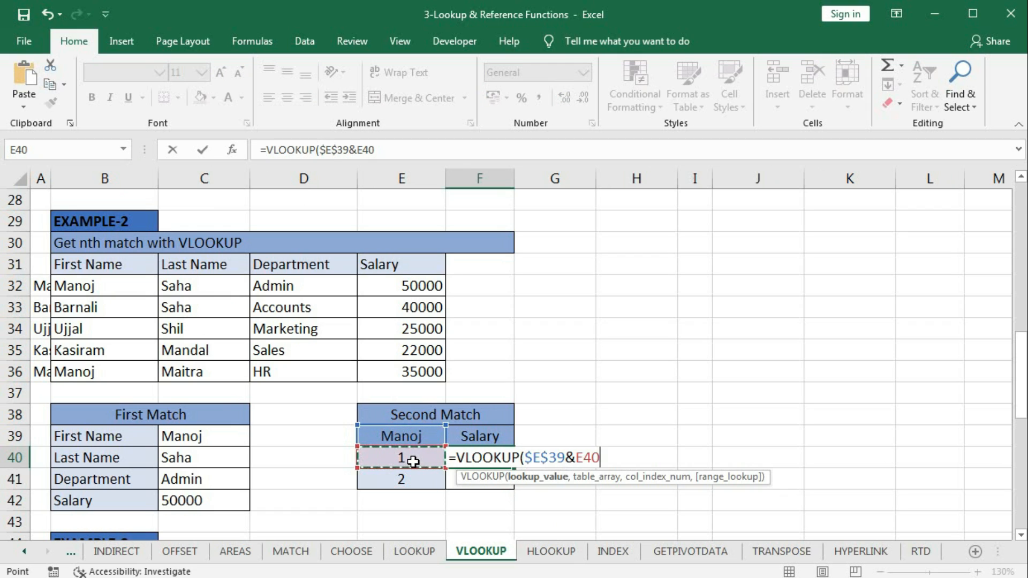
type(",")
Preview the lookup value as Manoj1 with F9, undo, then add table range A31:E36.
left_click(540, 480)
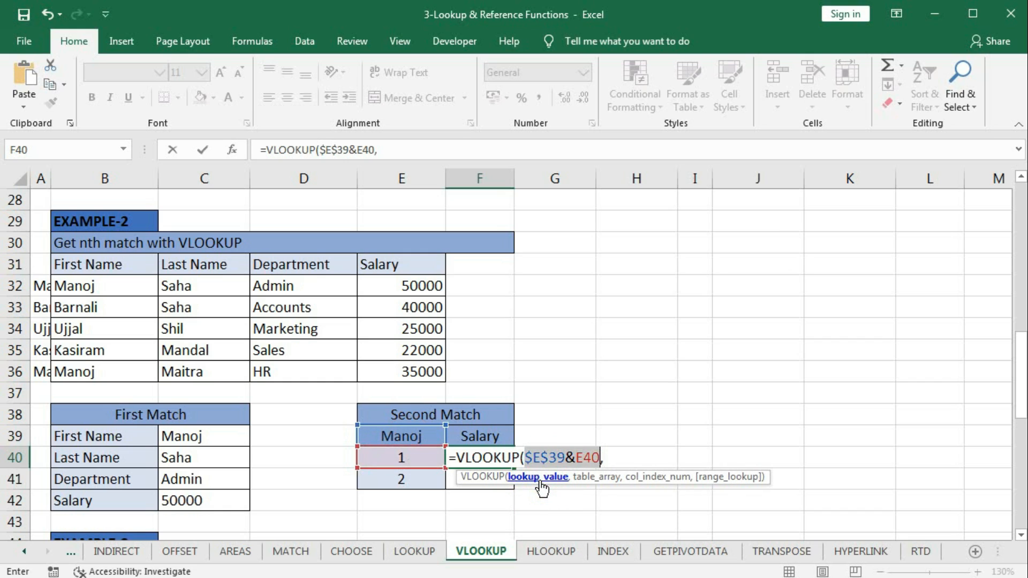
key("F9")
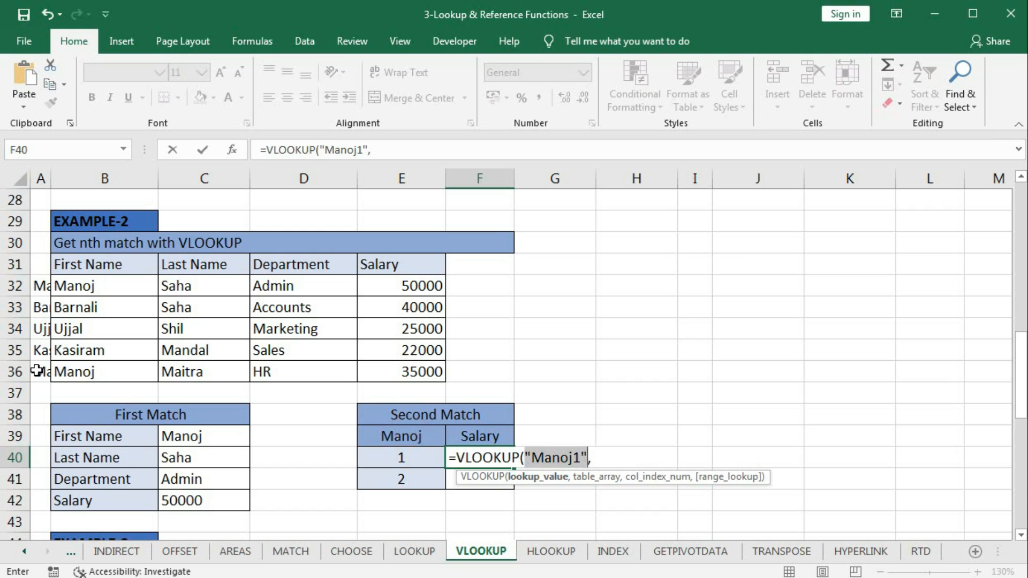
key("ctrl+z")
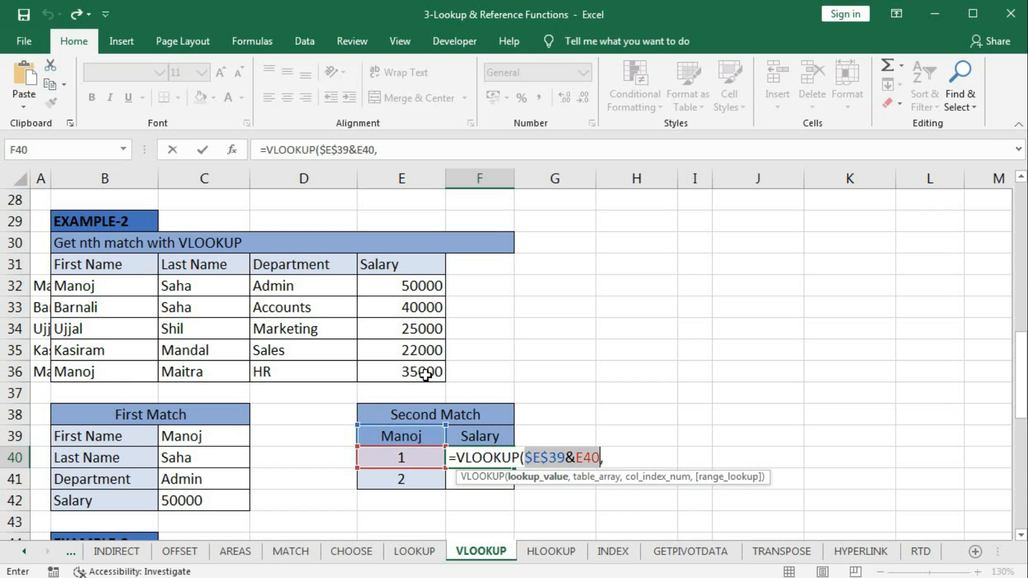
left_click(611, 455)
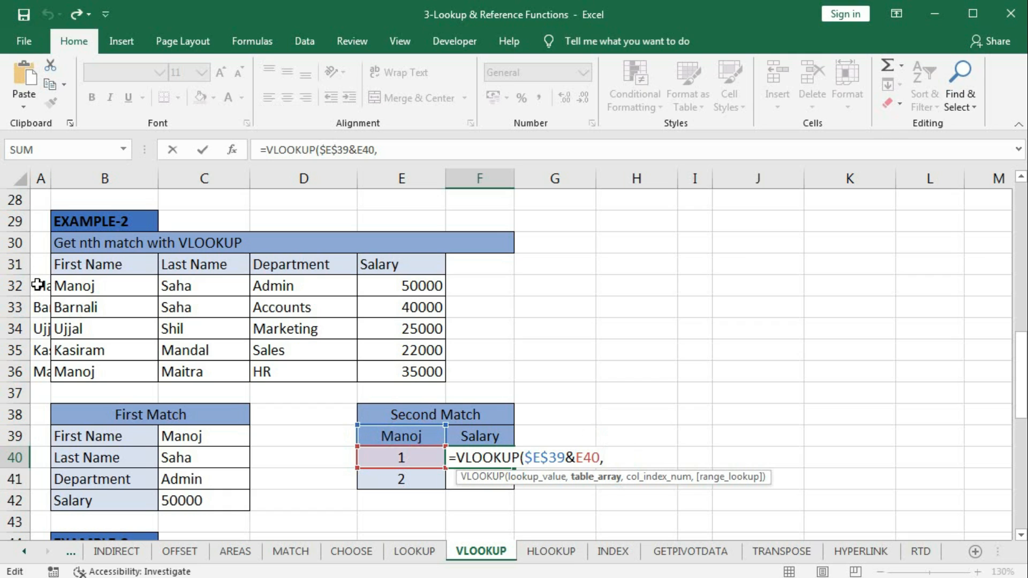
left_click_drag(38, 263, 410, 367)
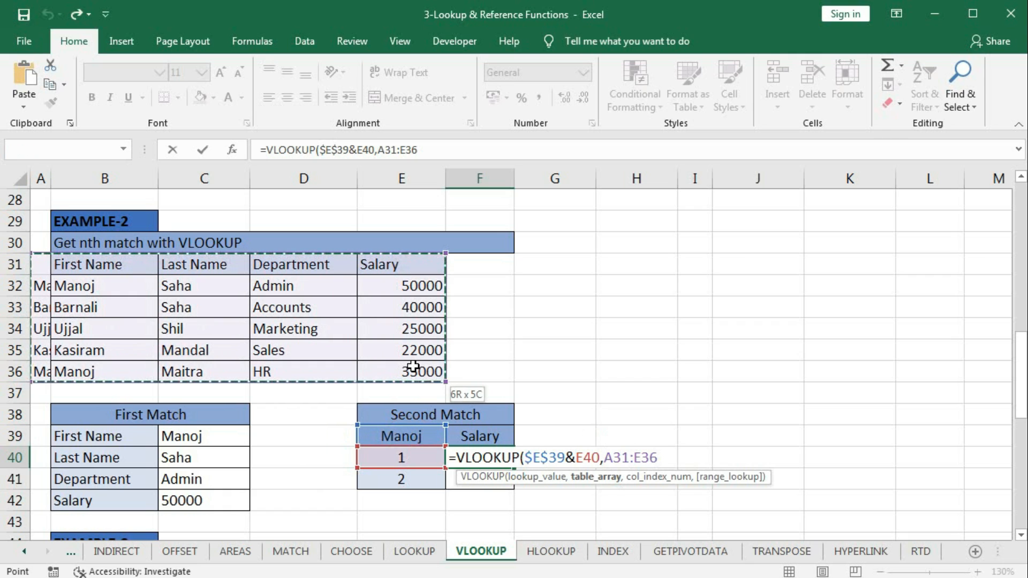
type(",5,0")
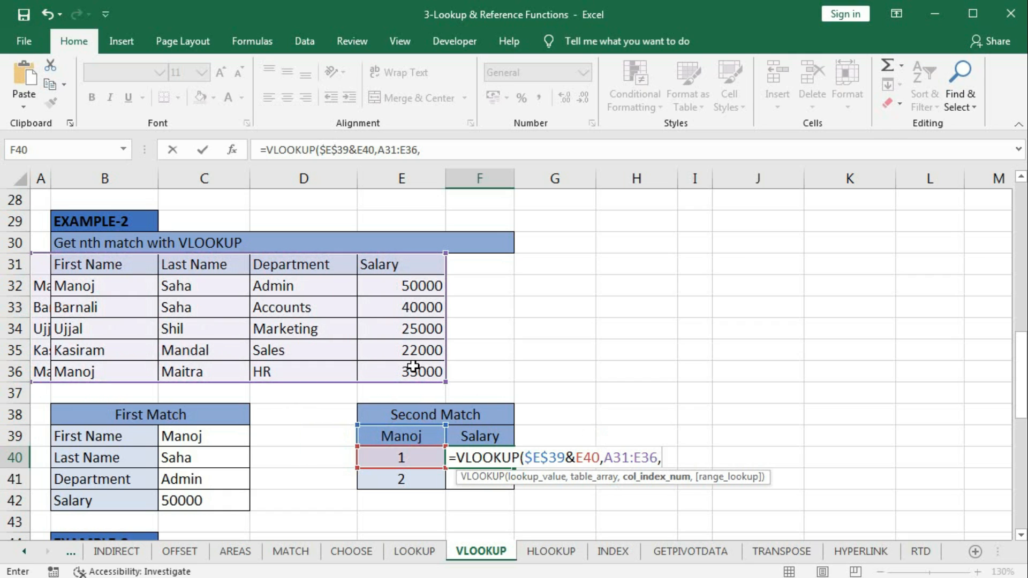
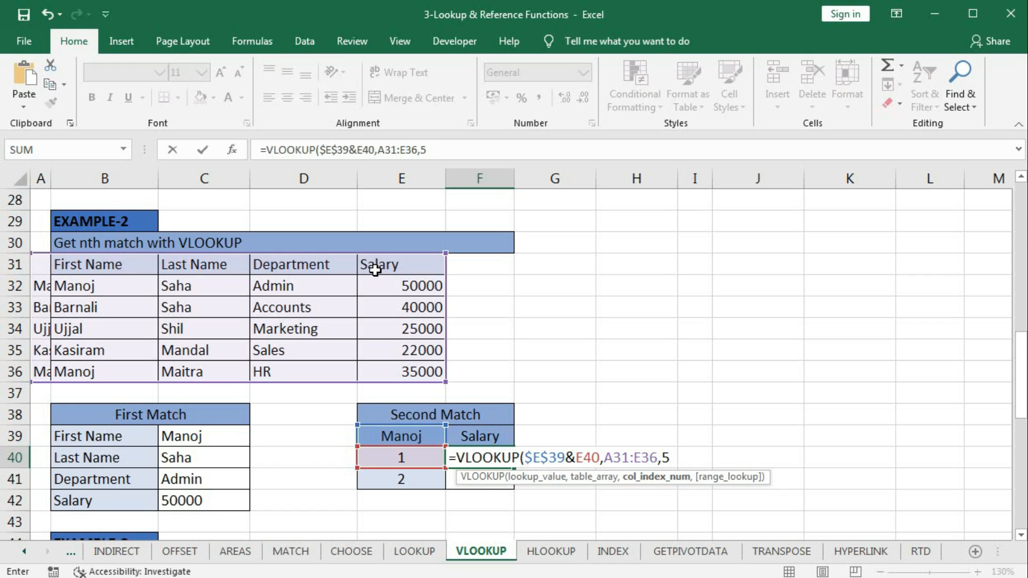
Close F40's lookup with exact match, fill it to F41 (50000, 35000), and start retyping F39 as Department.
type(",")
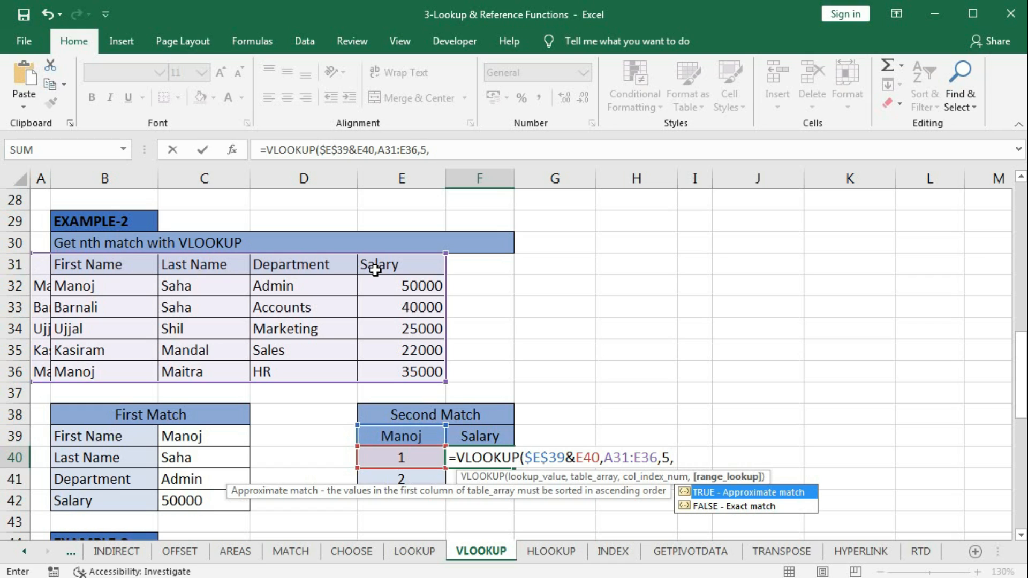
type("0)")
key("Return")
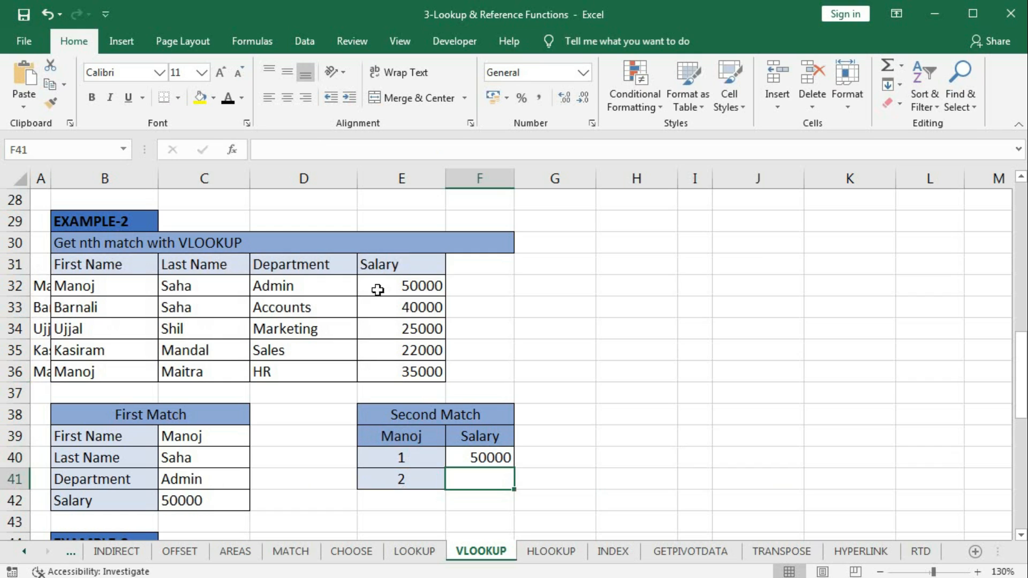
left_click(488, 457)
left_click_drag(509, 465, 514, 484)
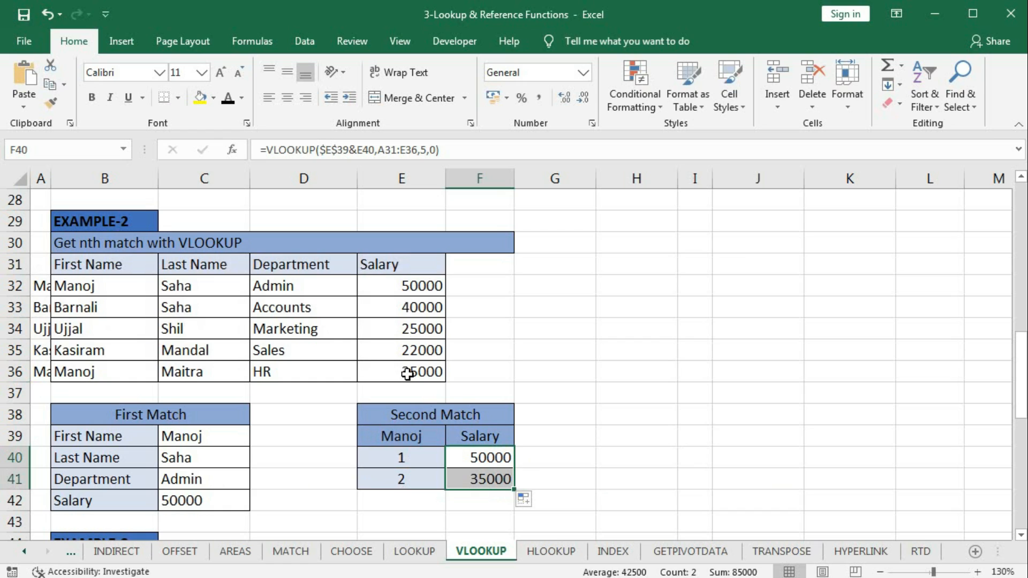
left_click(486, 440)
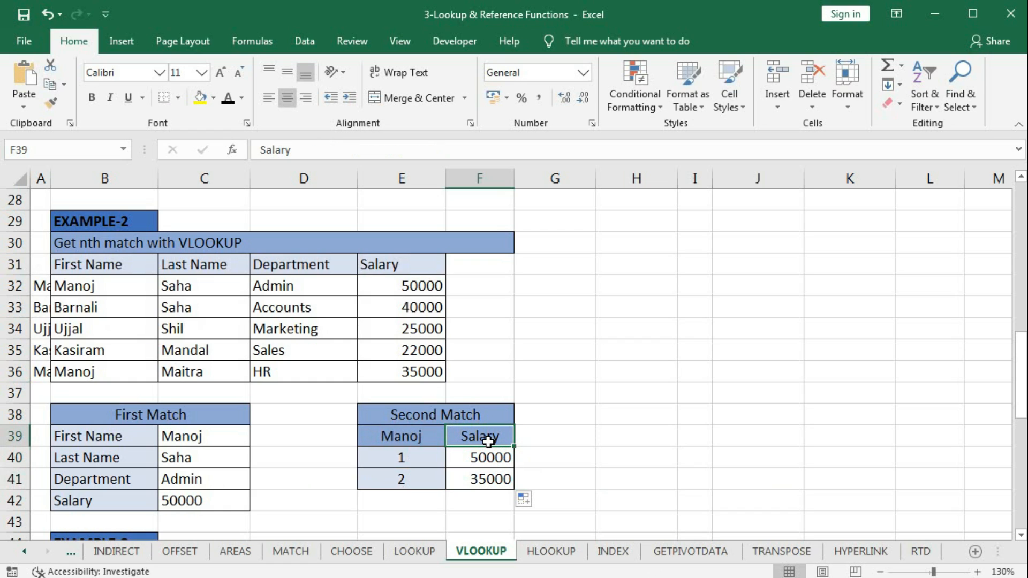
type("Depar")
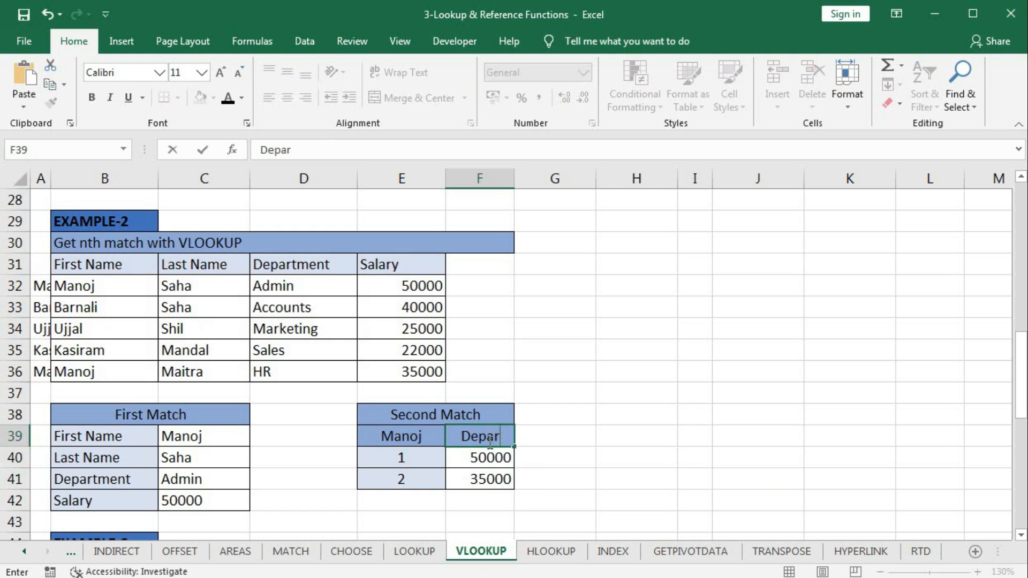
type("tment")
Confirm Department in F39, widen column F, and reopen F40's formula at the column-number argument.
key("Return")
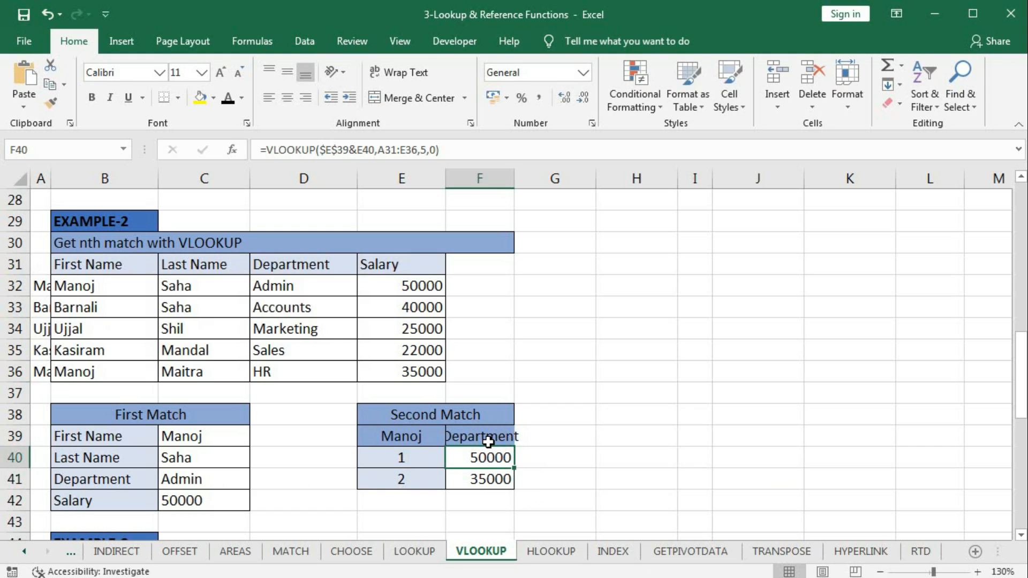
left_click_drag(514, 178, 530, 178)
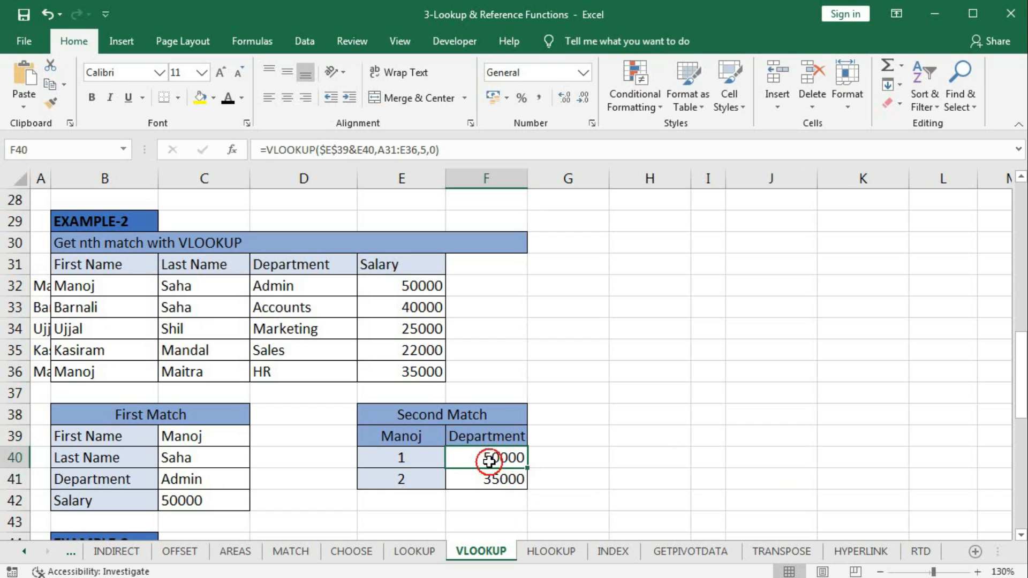
left_click(487, 479)
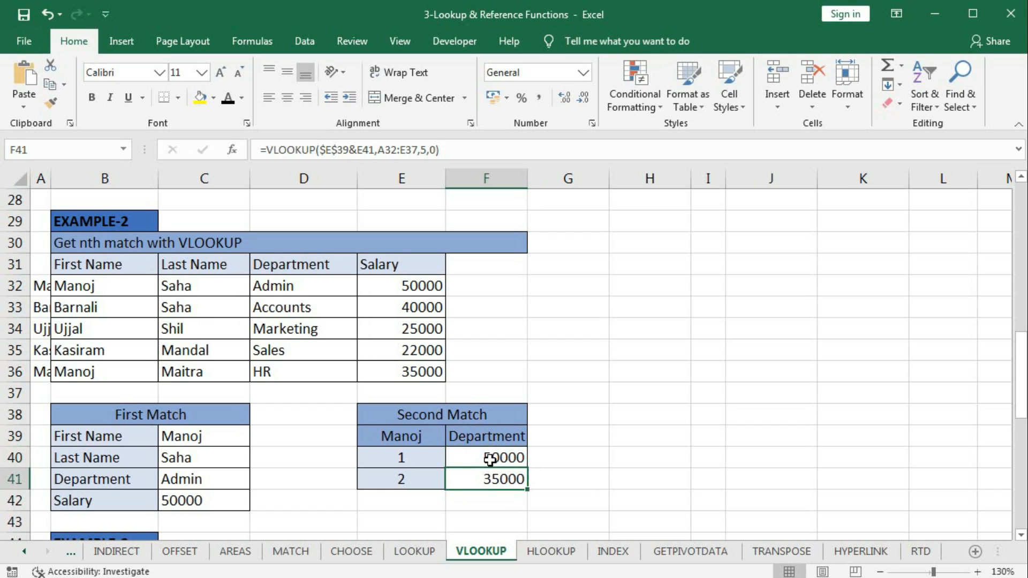
double_click(490, 457)
left_click(656, 476)
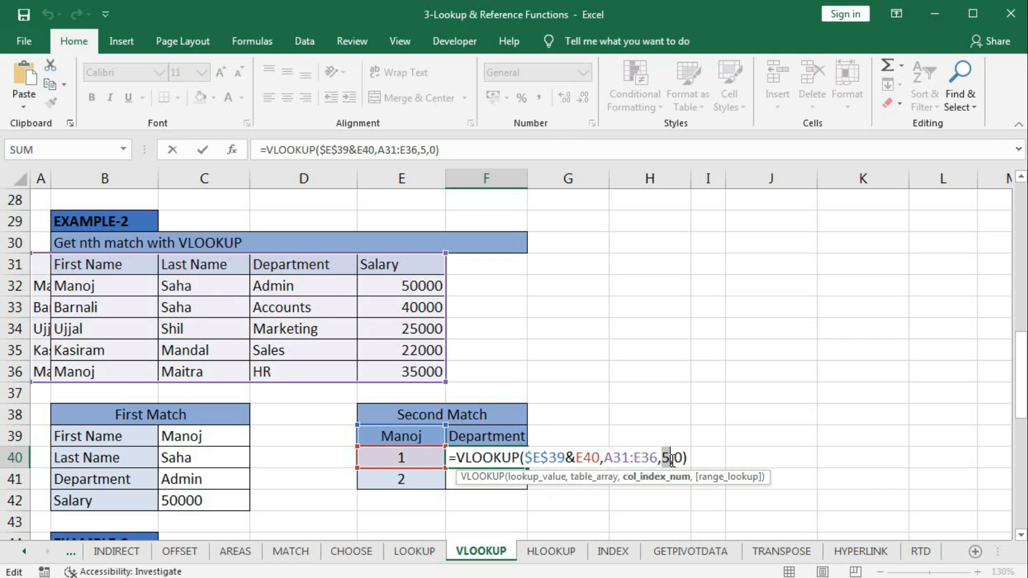
Replace the column number with MATCH($F$39,$A$31:$E$31,0).
type("mat")
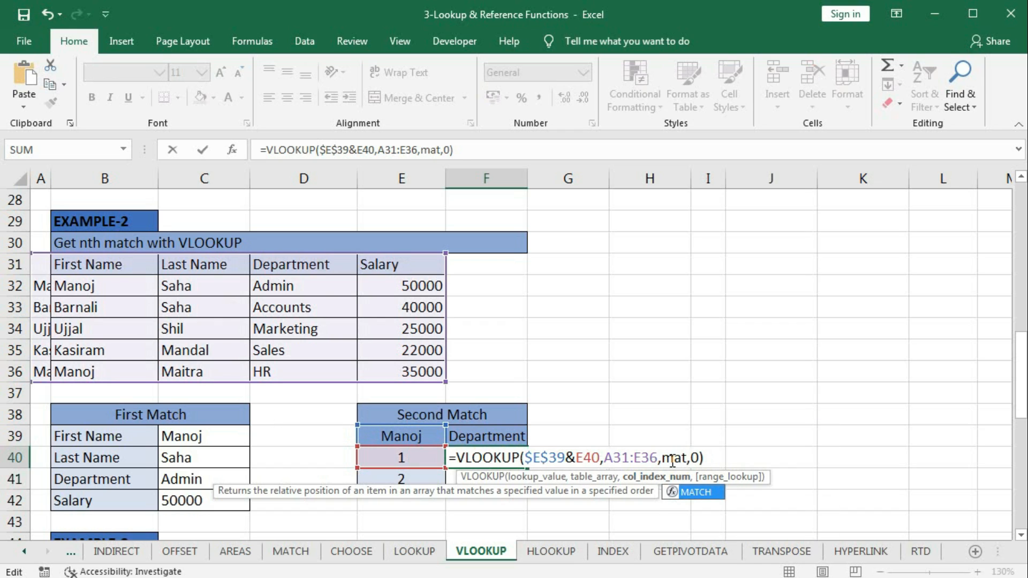
key("Tab")
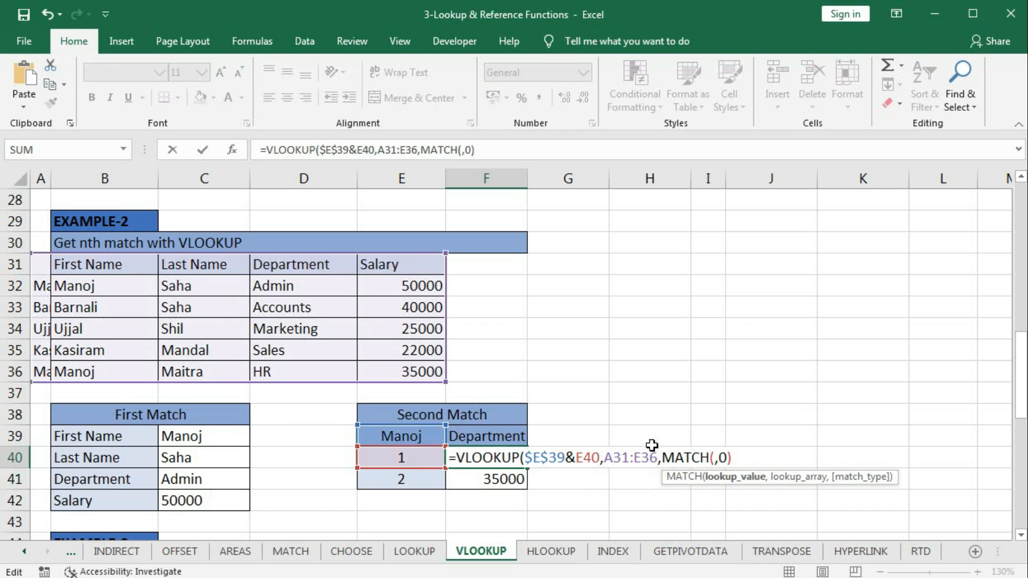
left_click(489, 432)
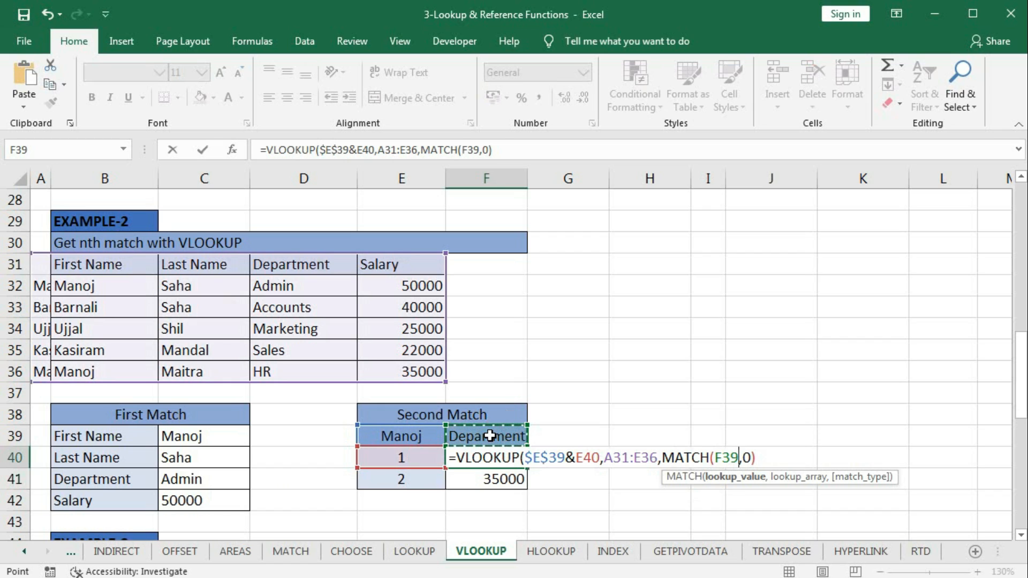
key("F4")
type(",")
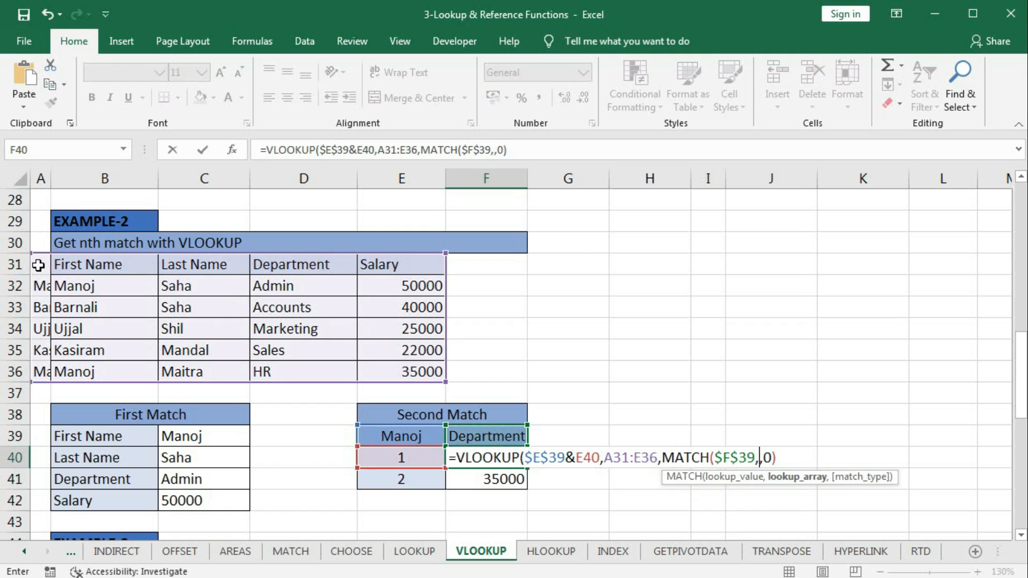
left_click_drag(38, 265, 371, 264)
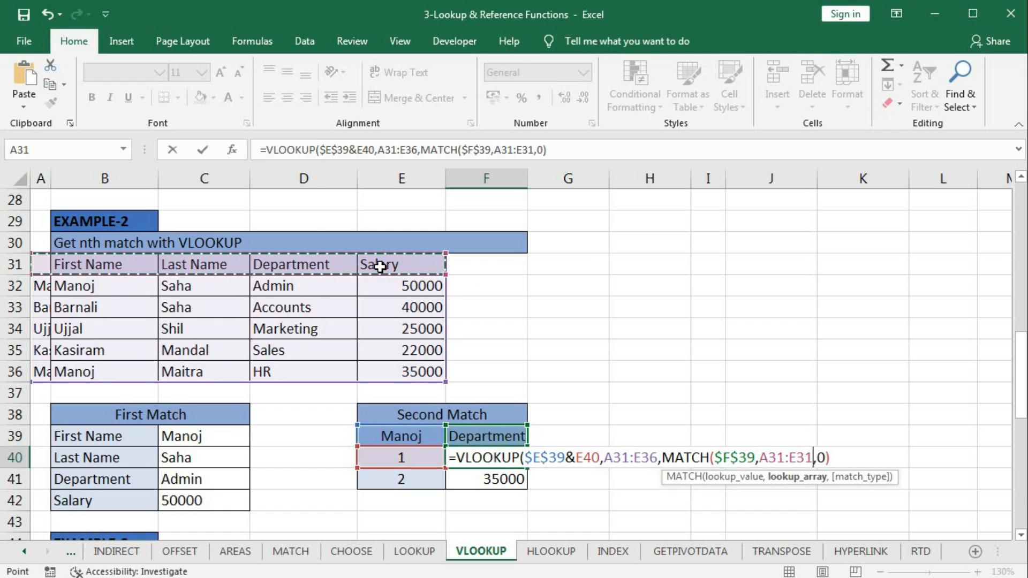
key("F4")
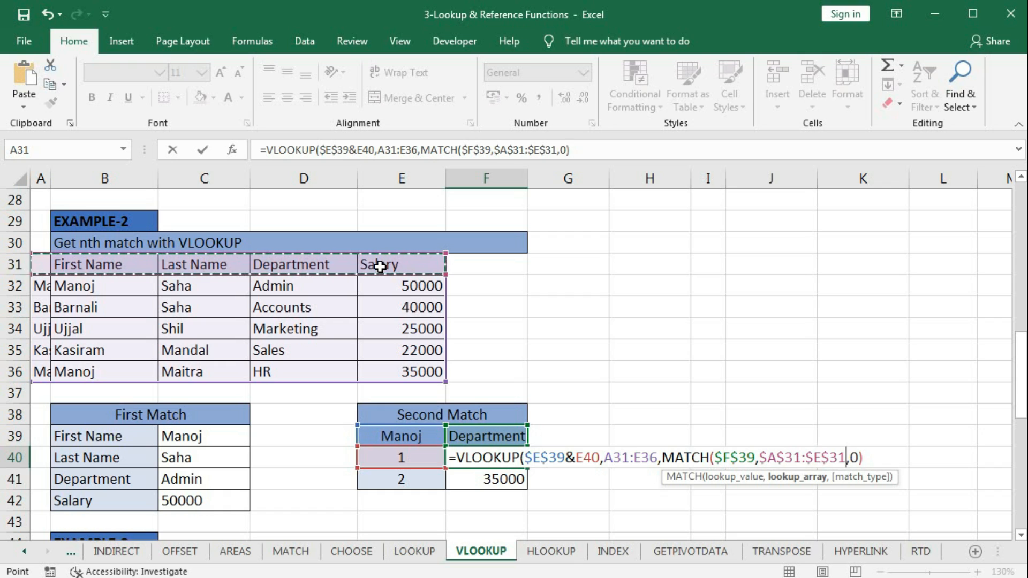
type(",")
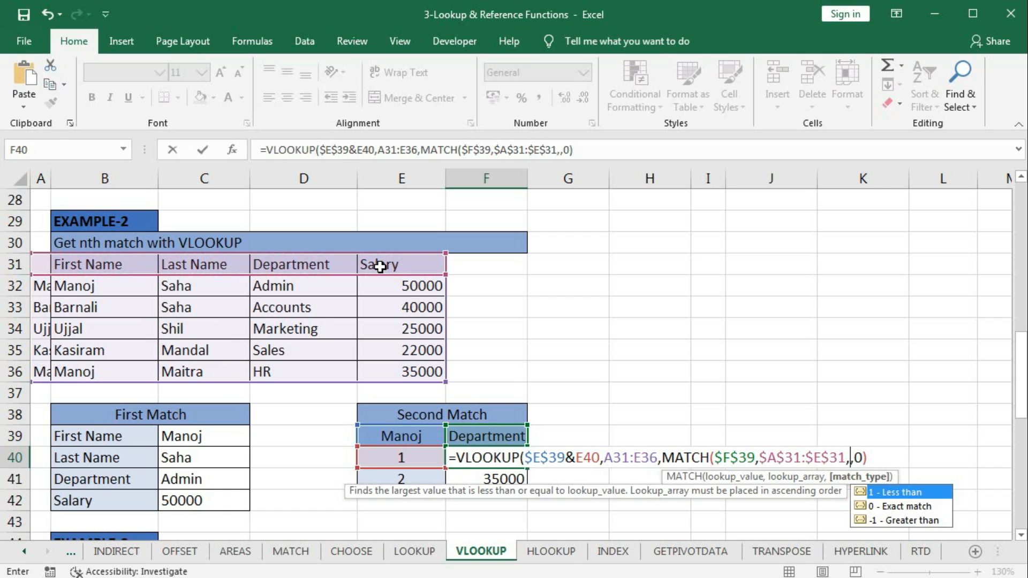
type("0)")
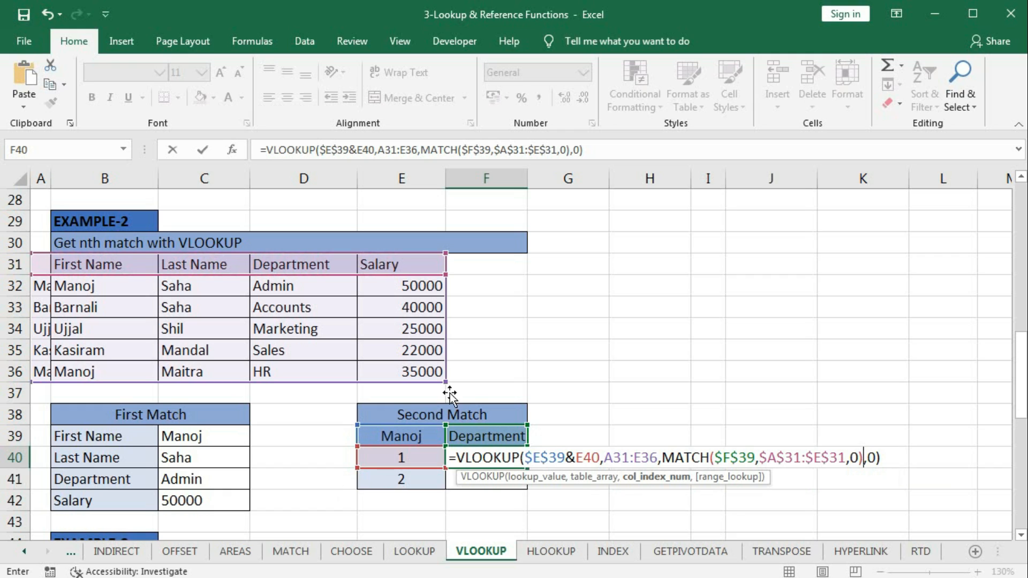
Preview the MATCH result 4 with F9, undo, and enter the formula so F40 returns Admin.
left_click(637, 479)
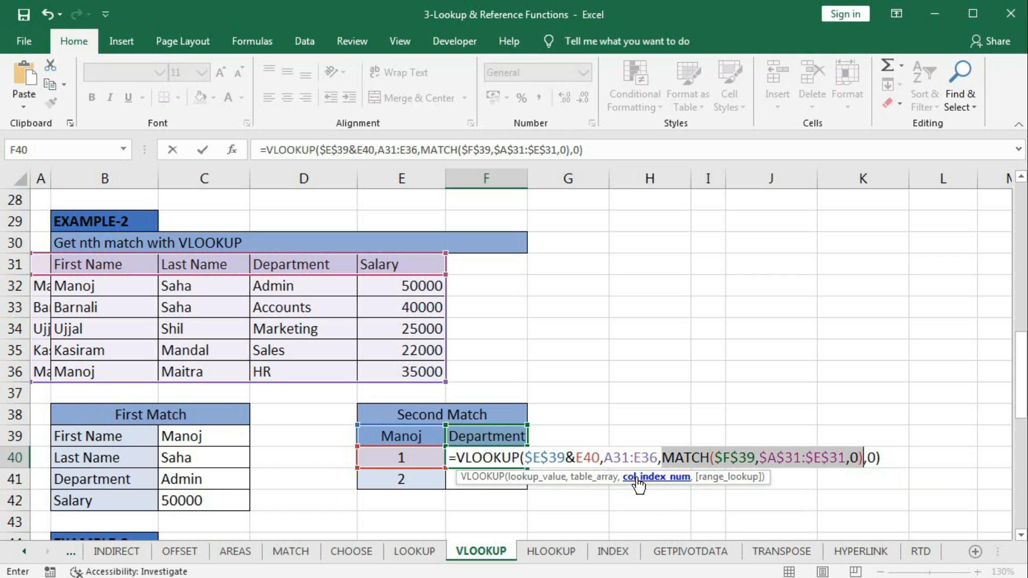
key("F9")
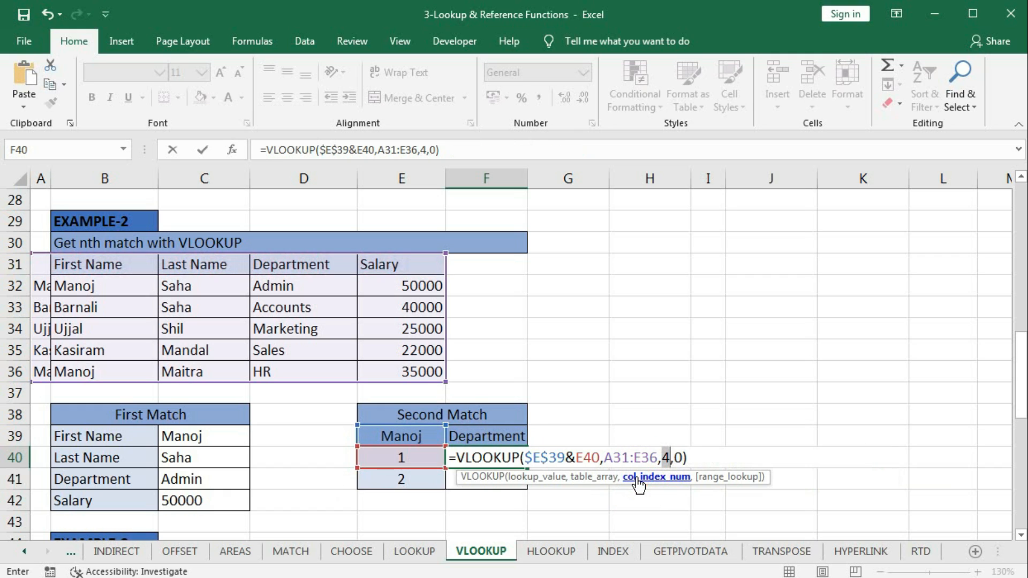
key("ctrl+z")
key("Return")
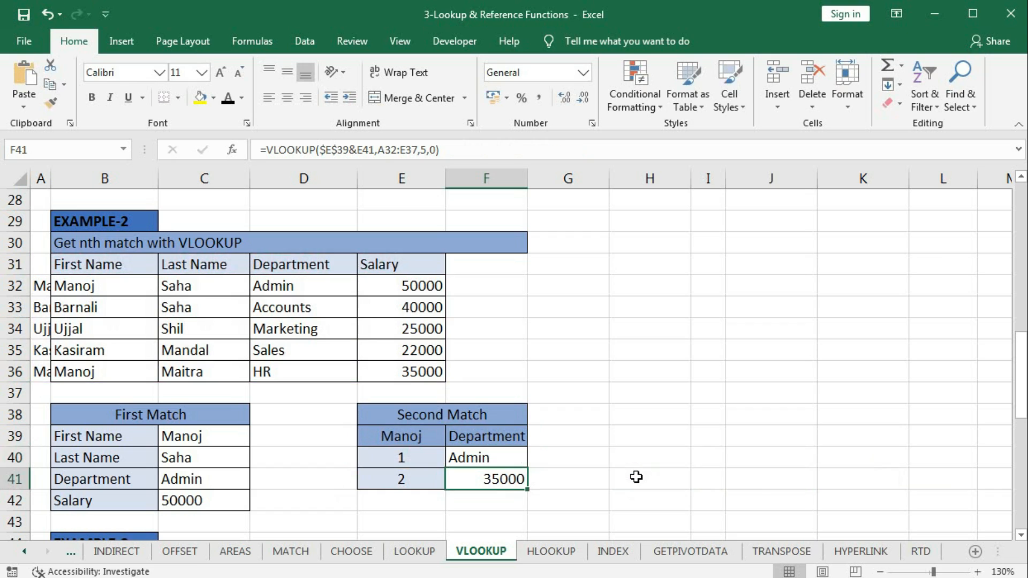
key("Up")
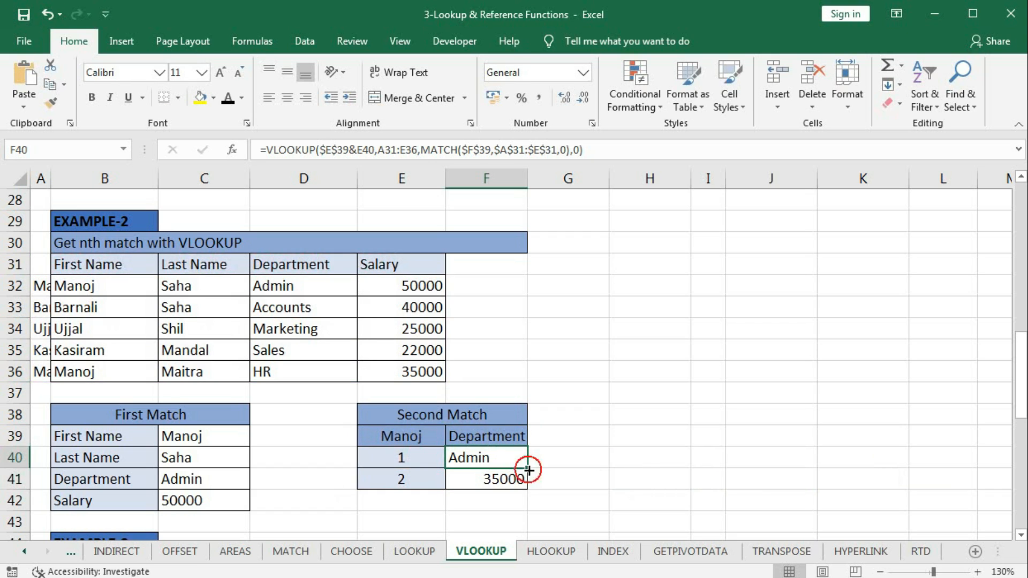
Copy the MATCH-based formula to F41 and change the F39 header to Last Name.
left_click_drag(528, 471, 528, 489)
left_click(483, 435)
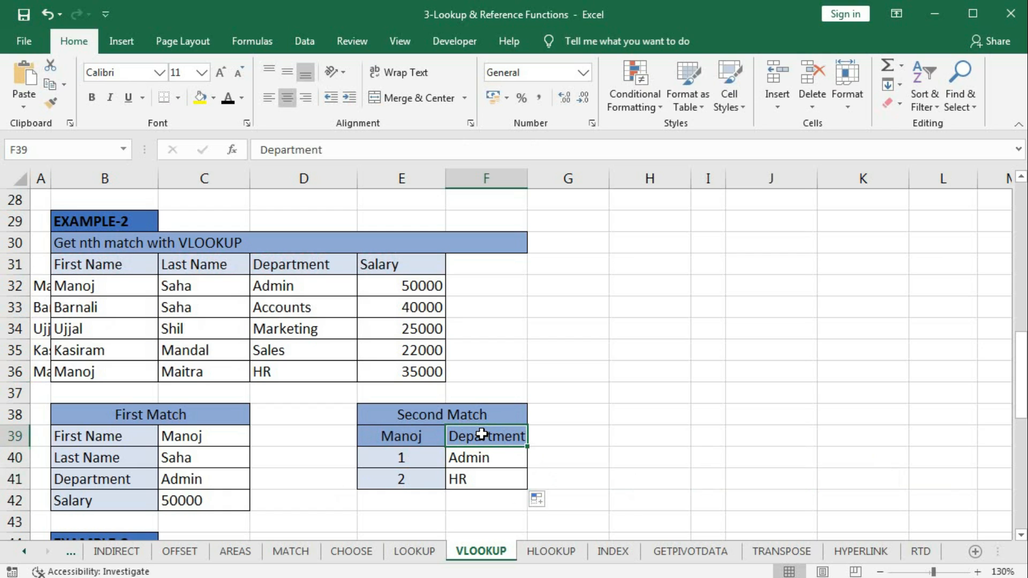
type("Last Name")
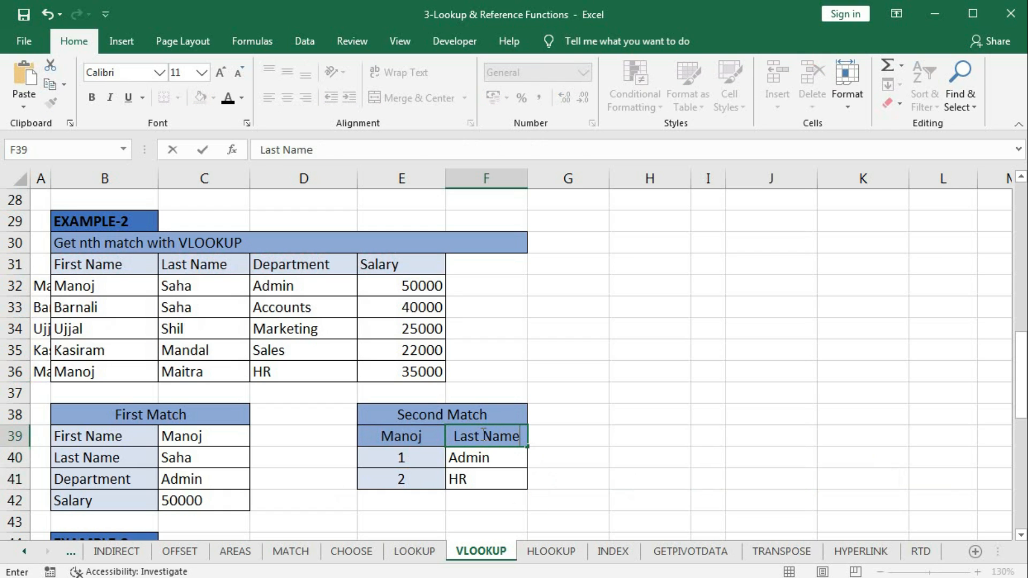
key("Return")
Switch the F39 header to Department, then to Salary, so both lookups return 50000 and 35000.
left_click(482, 435)
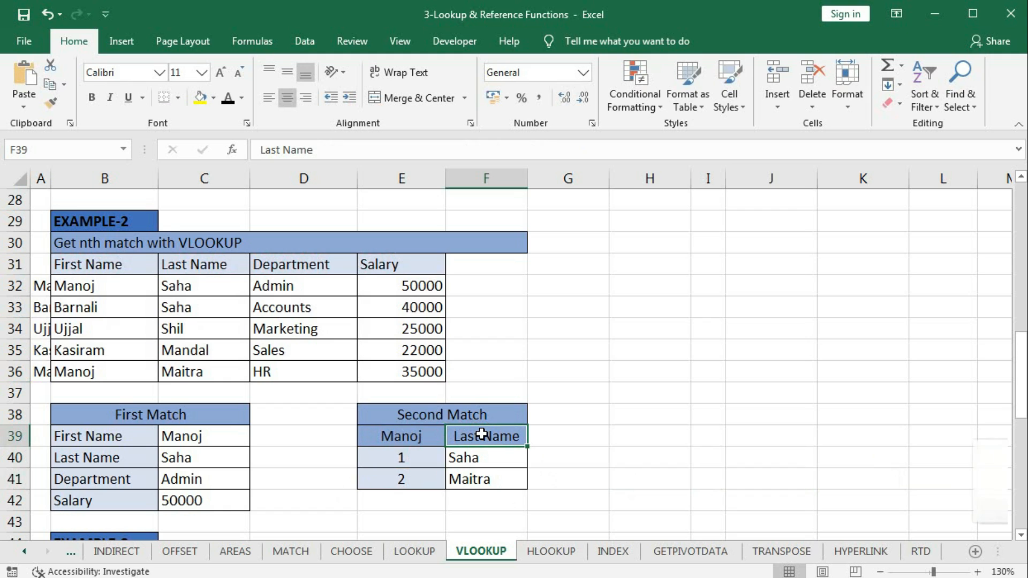
type("De")
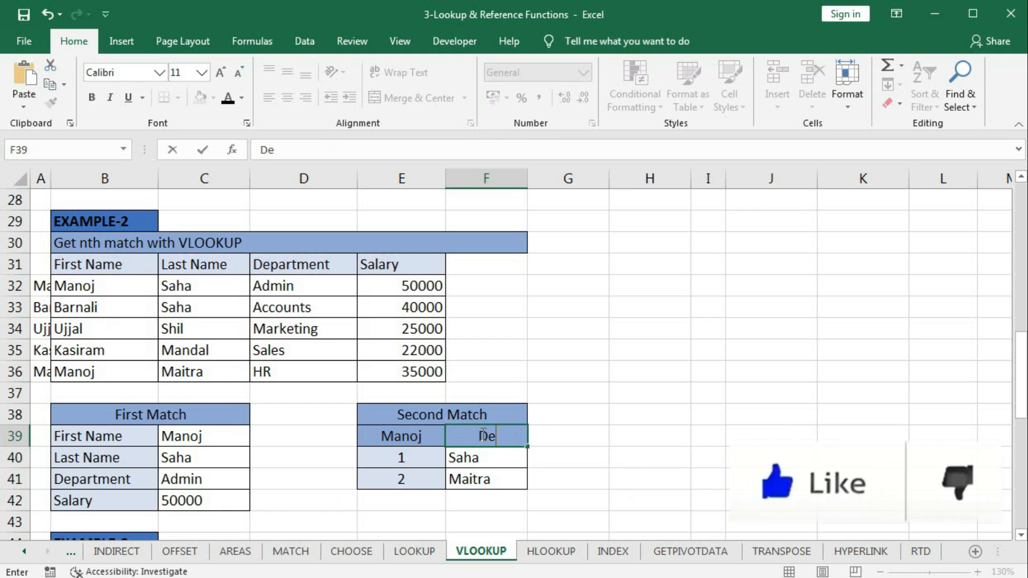
type("partment")
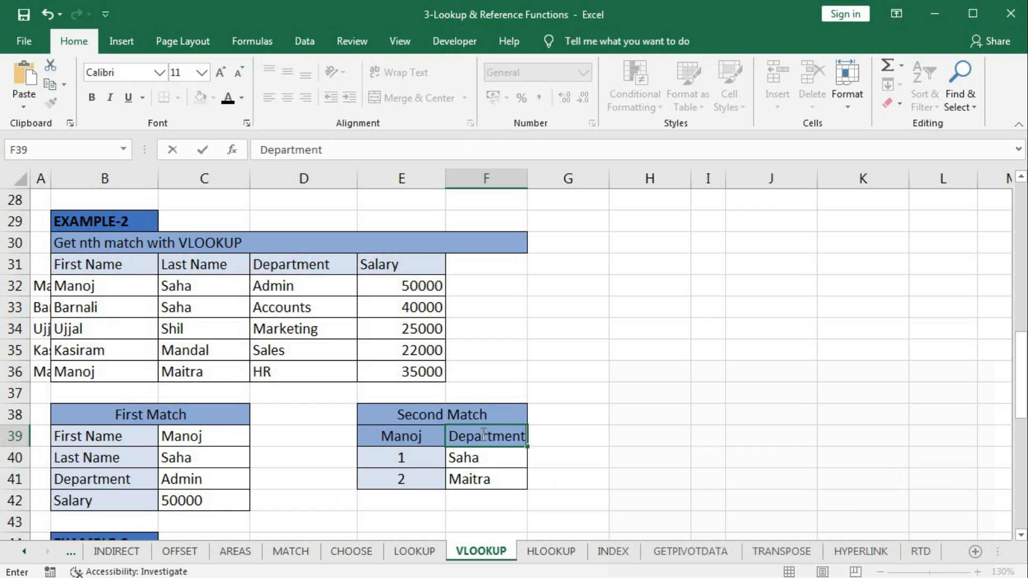
key("Return")
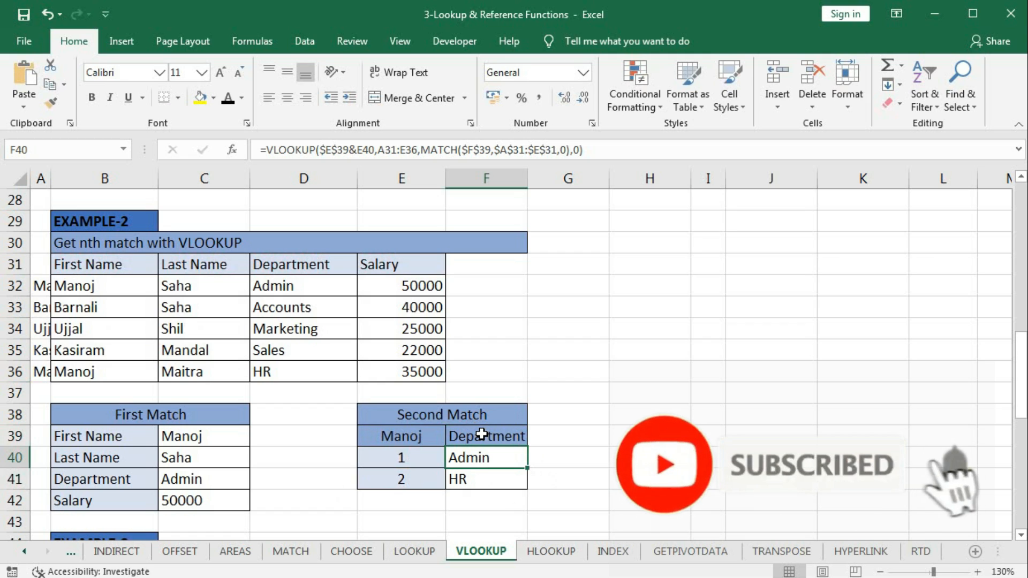
left_click(481, 434)
type("Salary")
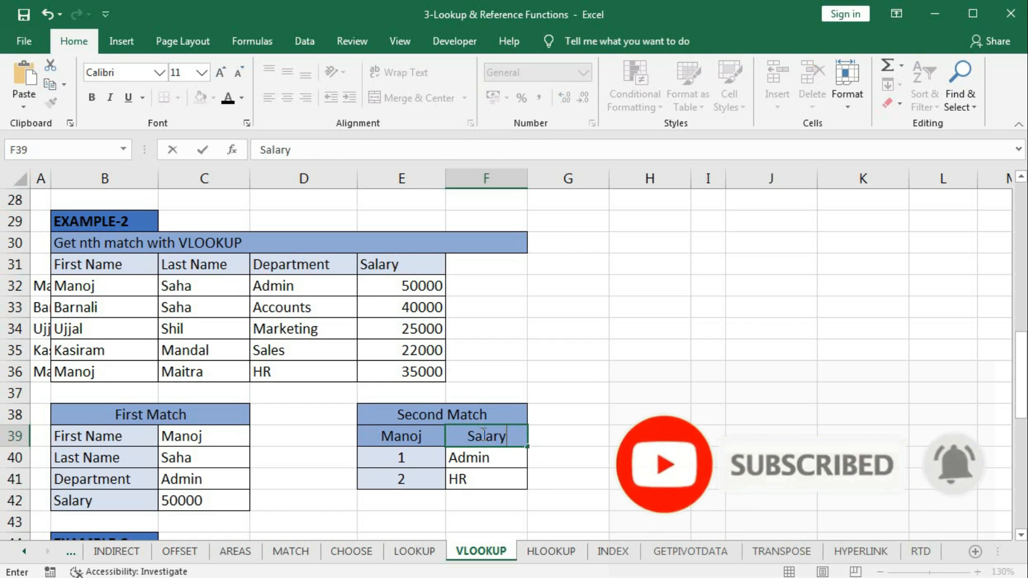
key("Return")
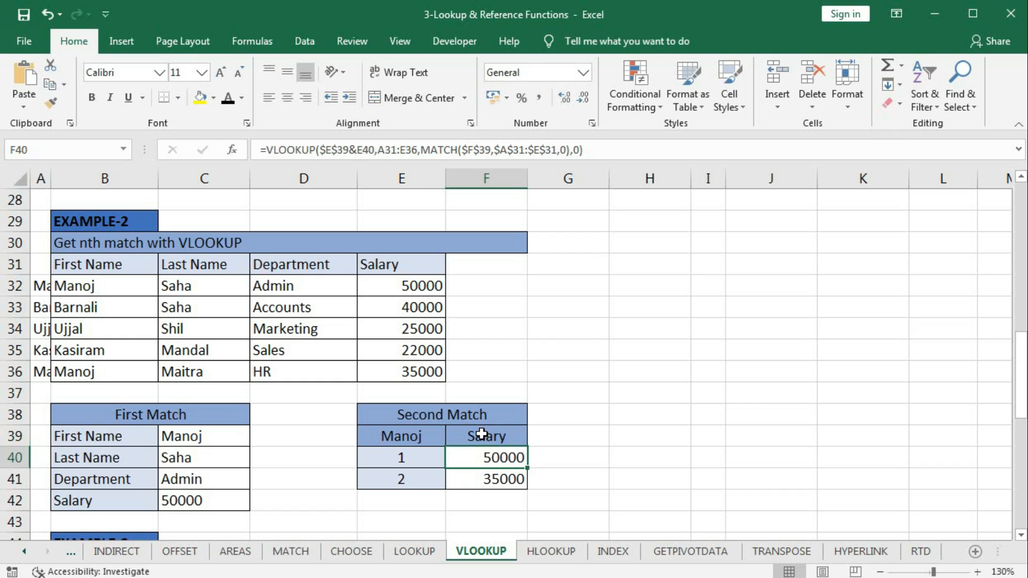
Scroll to Example-3 and highlight Product Type, Sales, the empty Bonus cells, and the Branded and Non_Branded tables.
scroll(482, 433, "down", 5)
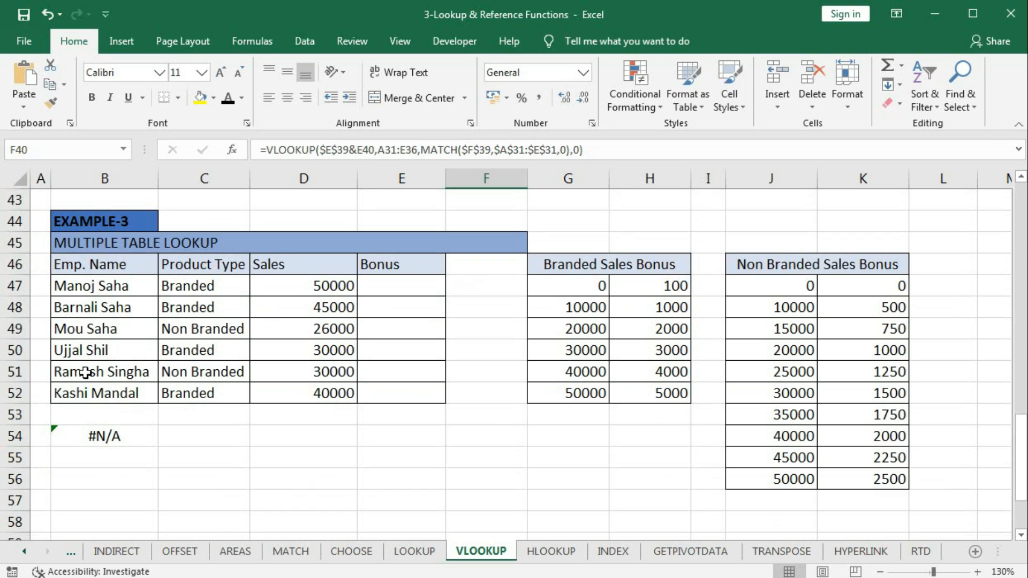
left_click_drag(193, 286, 199, 392)
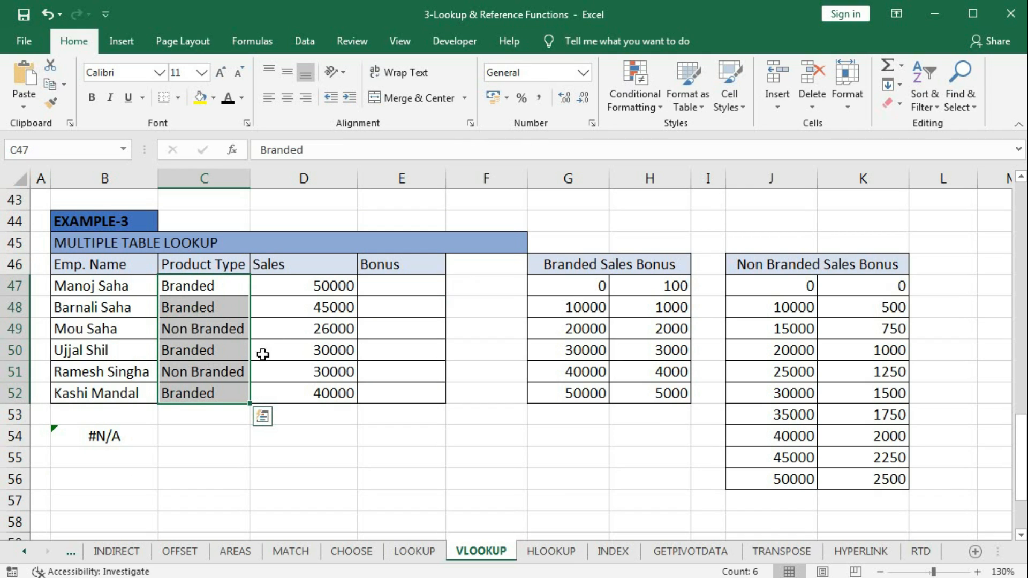
left_click_drag(291, 289, 287, 383)
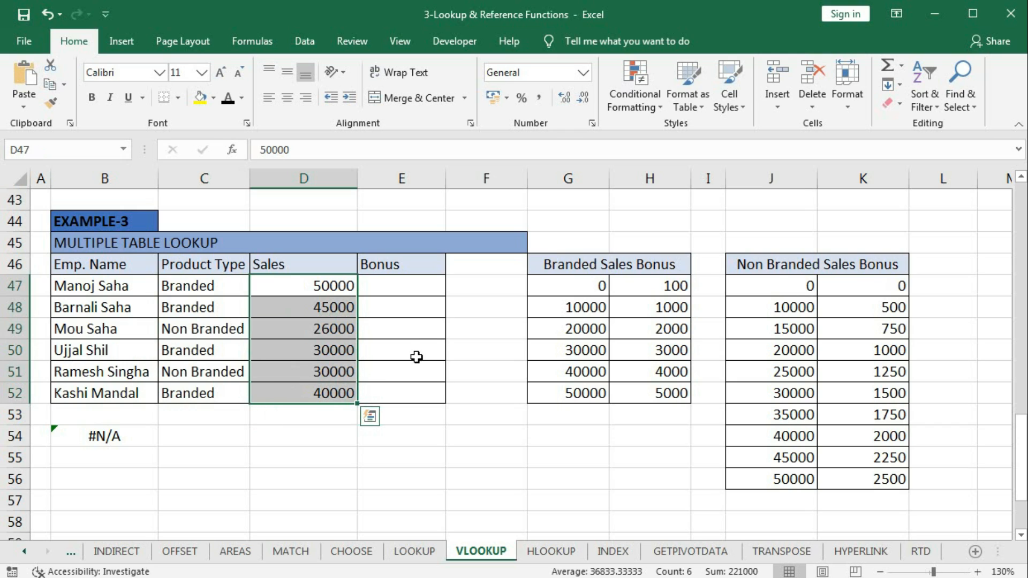
left_click_drag(394, 285, 396, 386)
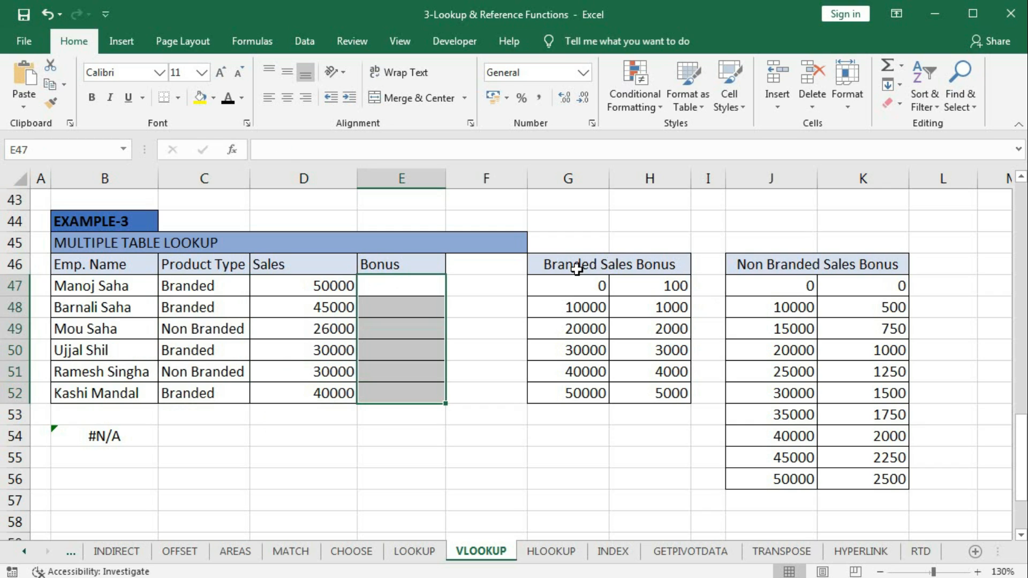
left_click_drag(572, 265, 605, 383)
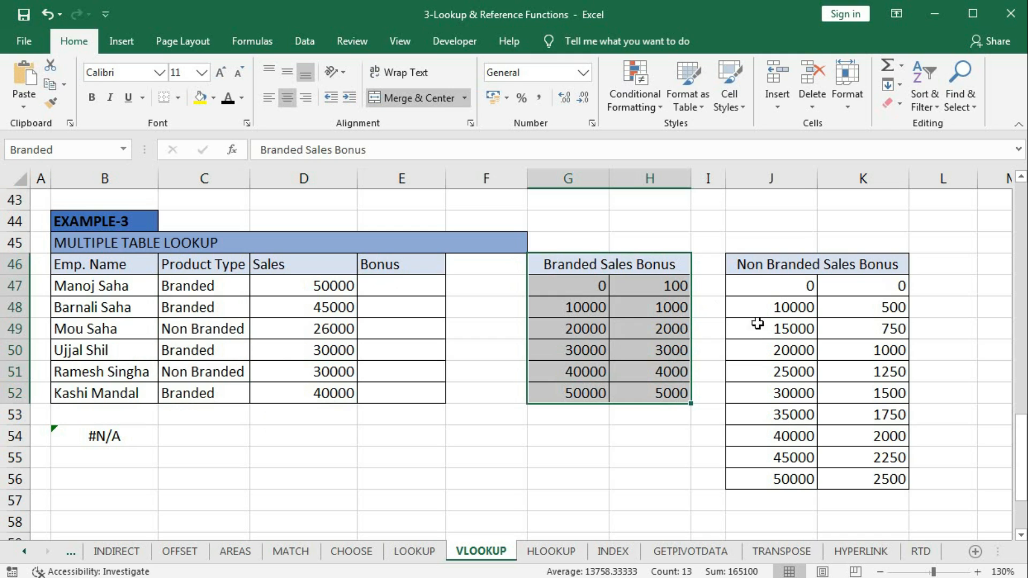
left_click_drag(762, 264, 810, 475)
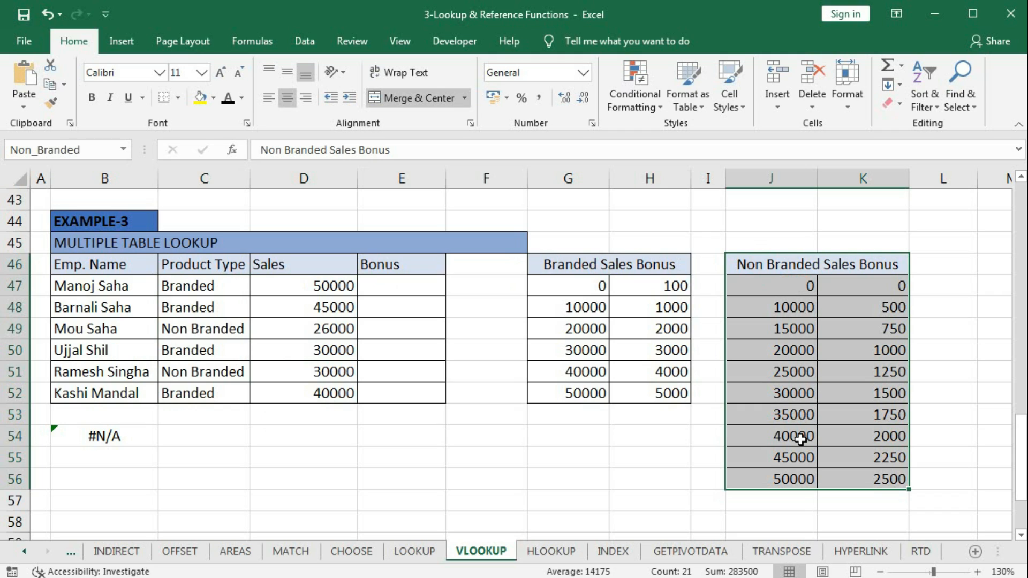
left_click(407, 286)
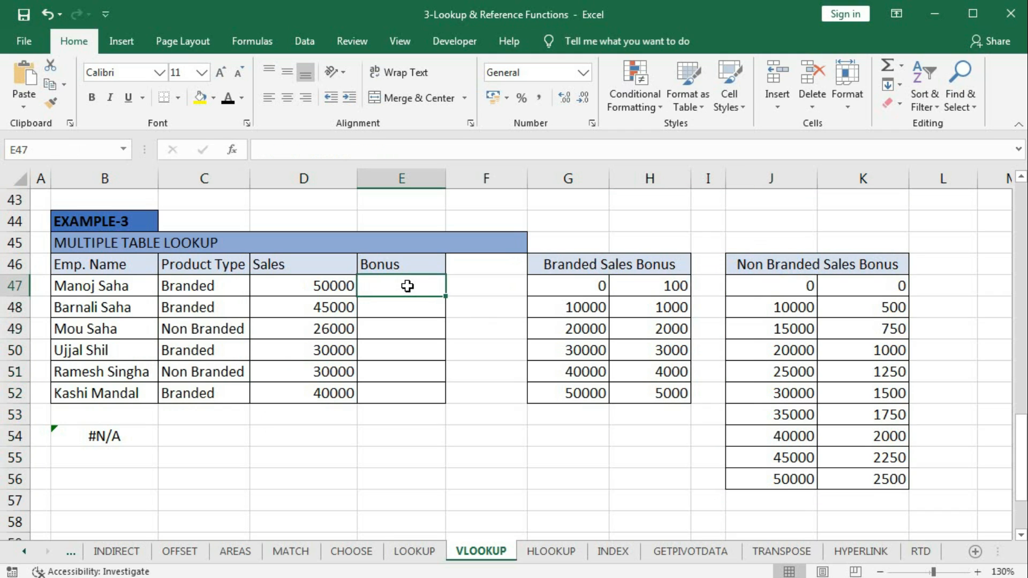
left_click(210, 288)
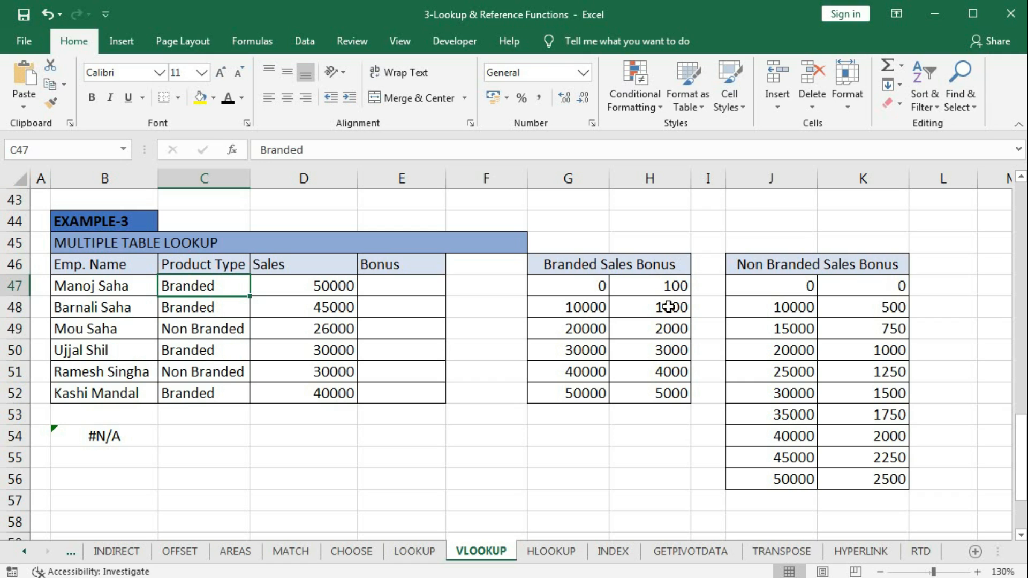
left_click(397, 289)
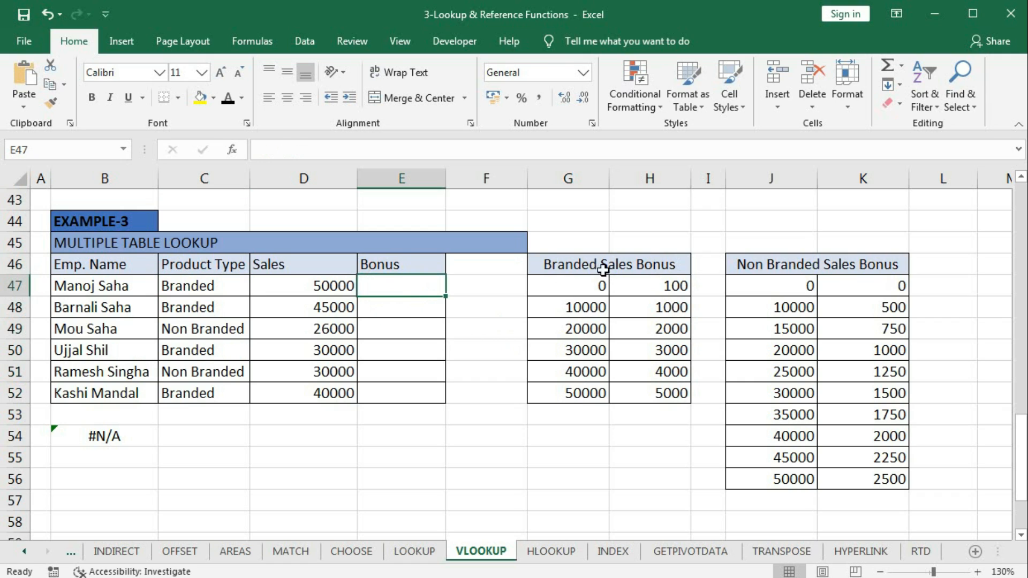
left_click_drag(574, 263, 579, 392)
left_click_drag(776, 268, 762, 478)
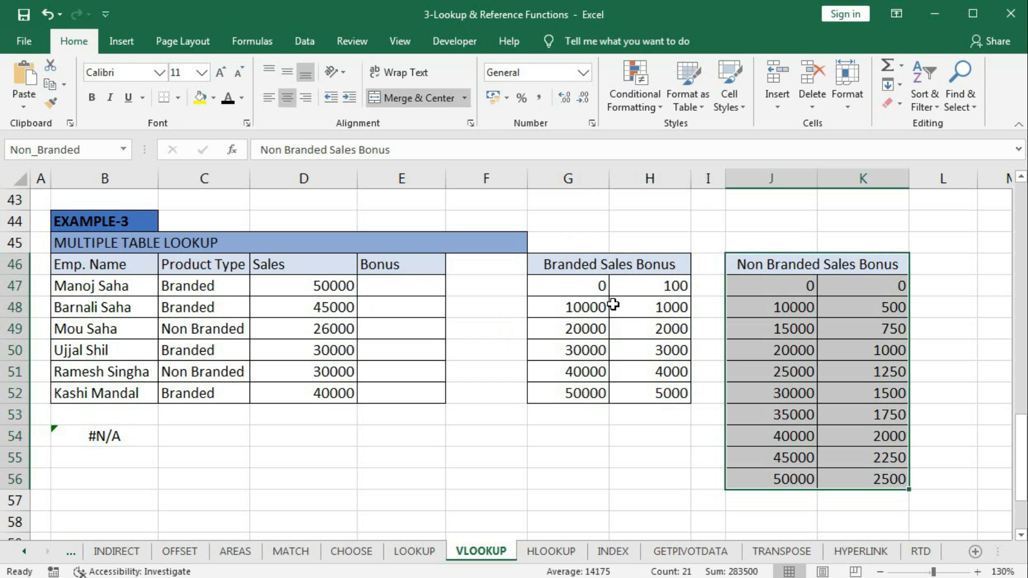
left_click_drag(567, 276, 589, 394)
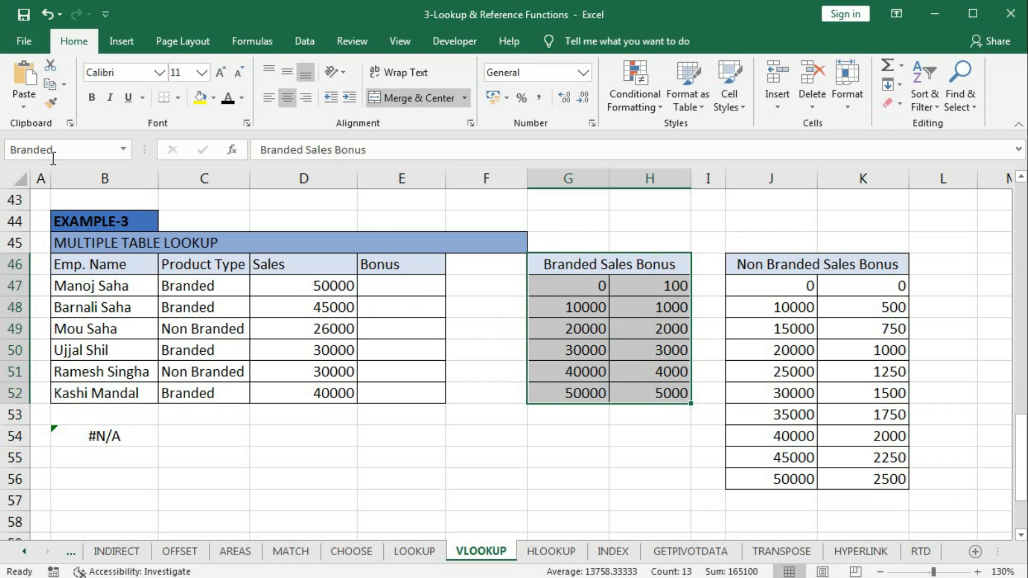
left_click_drag(760, 266, 779, 477)
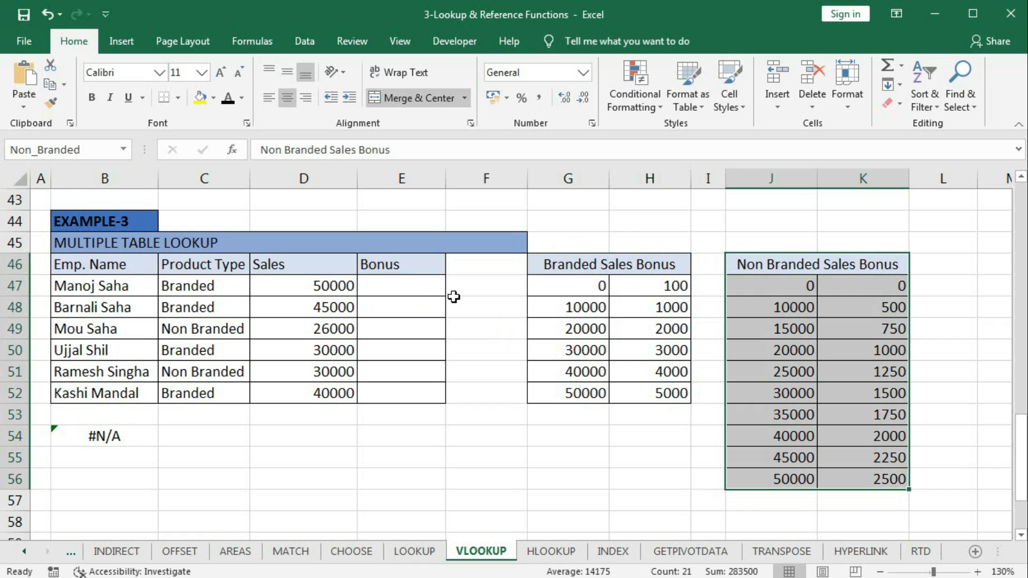
In E47, start =VLOOKUP with the D47 sales value as lookup value.
left_click(402, 289)
type("=vl")
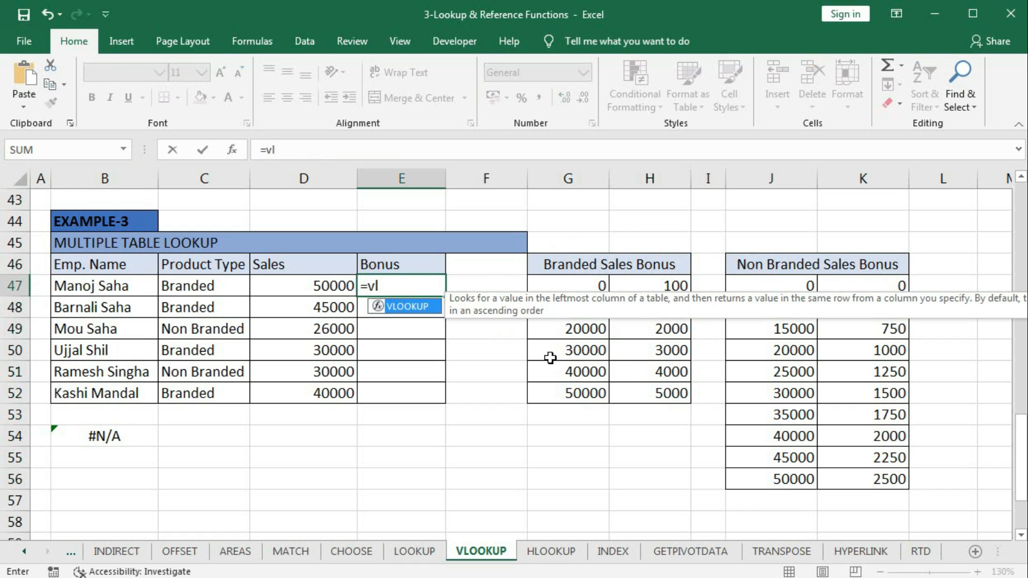
key("Tab")
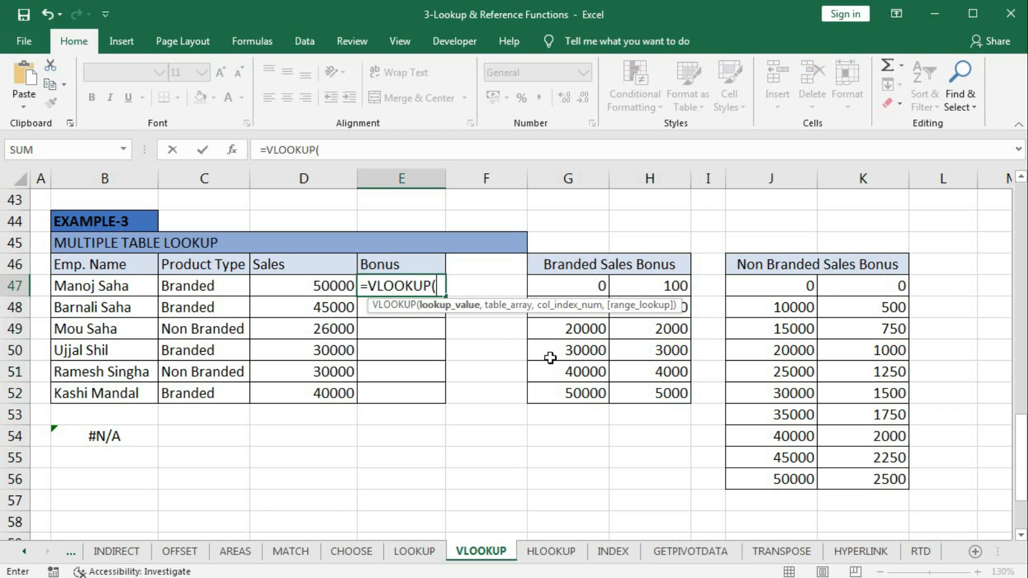
left_click(334, 287)
type(",")
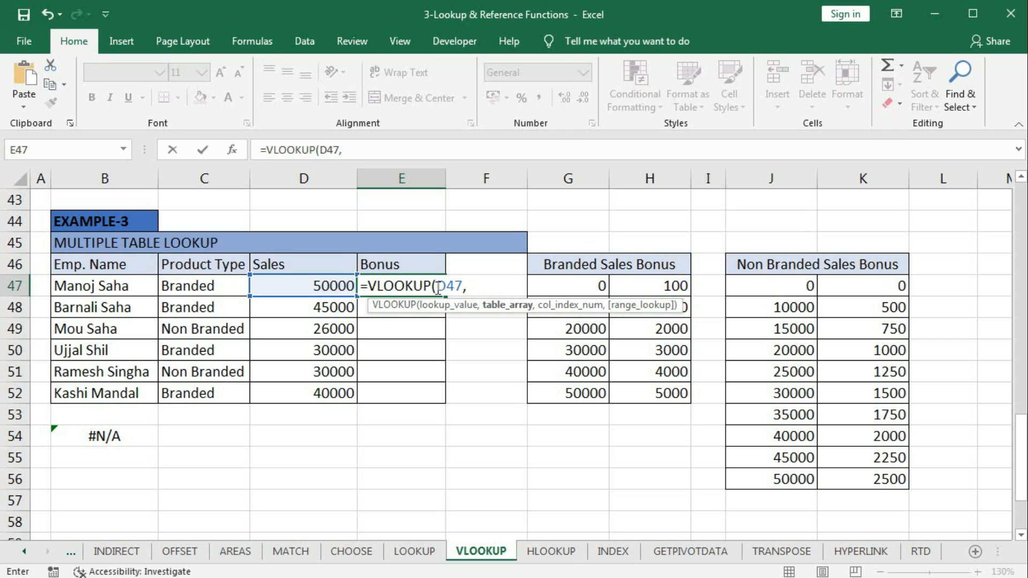
Add IF(C47="Branded",Branded,Non_Branded) as the table argument to pick the bonus table.
type("IF(")
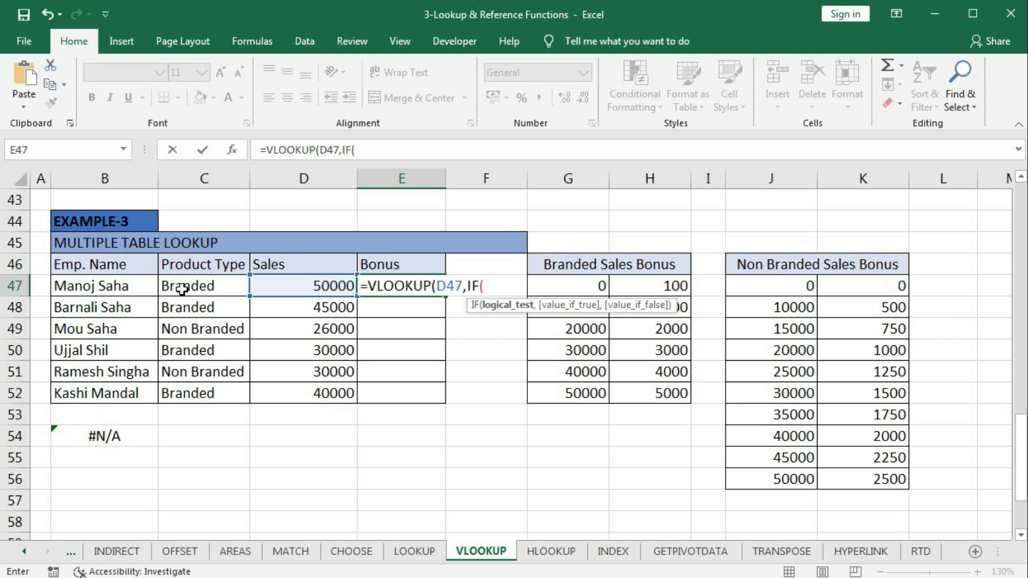
left_click(181, 288)
type("=")
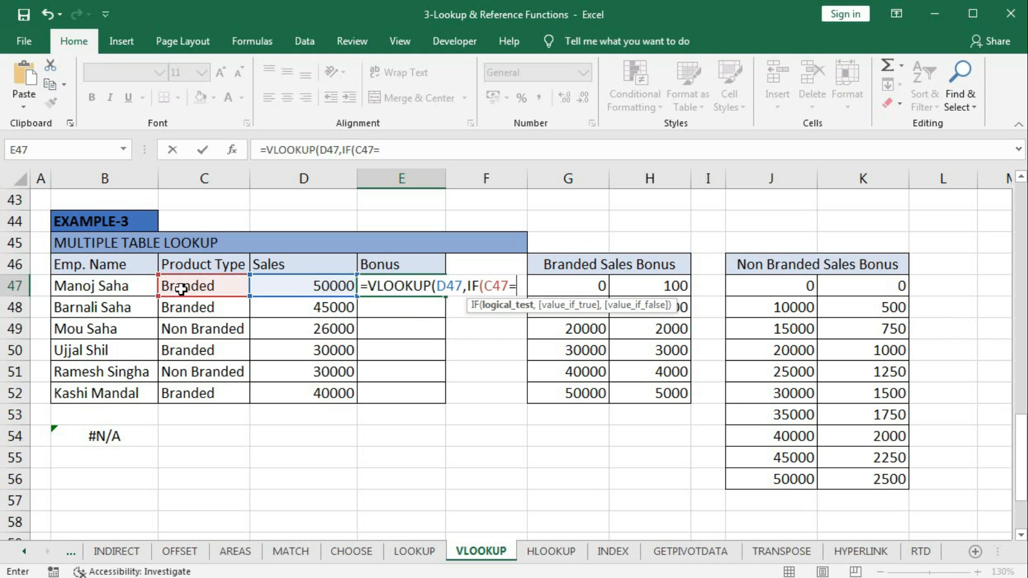
type("\"Branded")
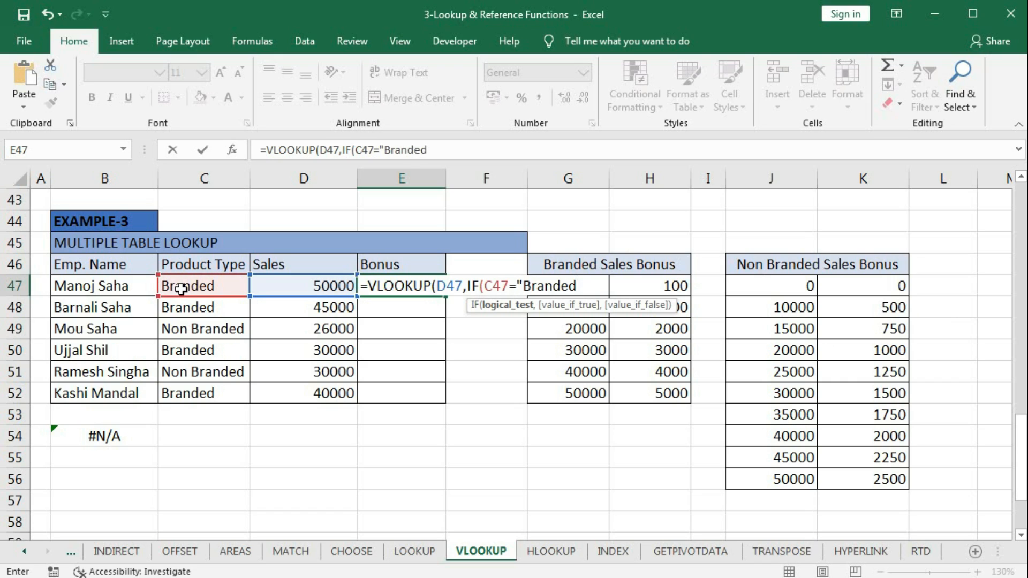
type("\",")
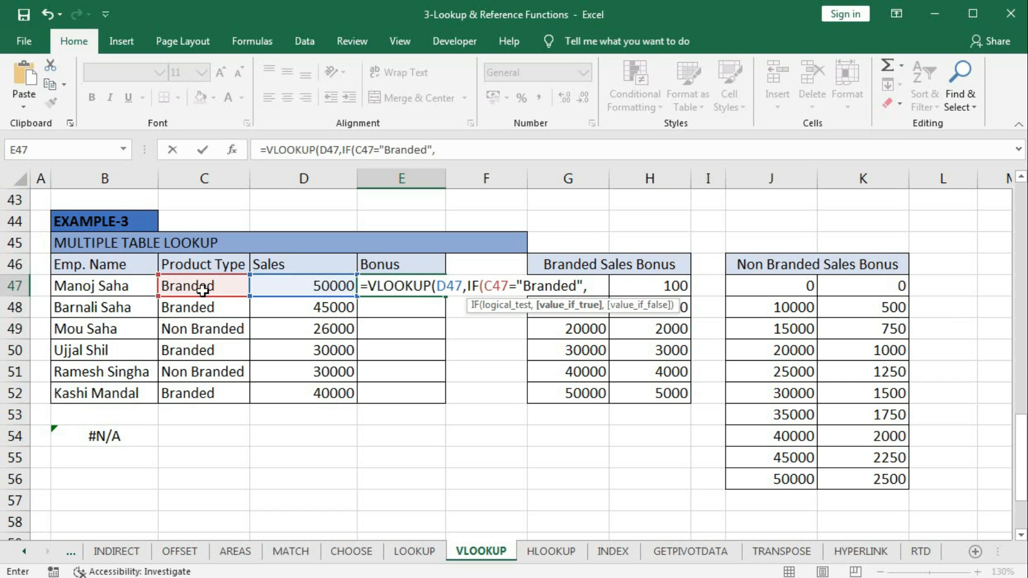
left_click_drag(585, 264, 581, 387)
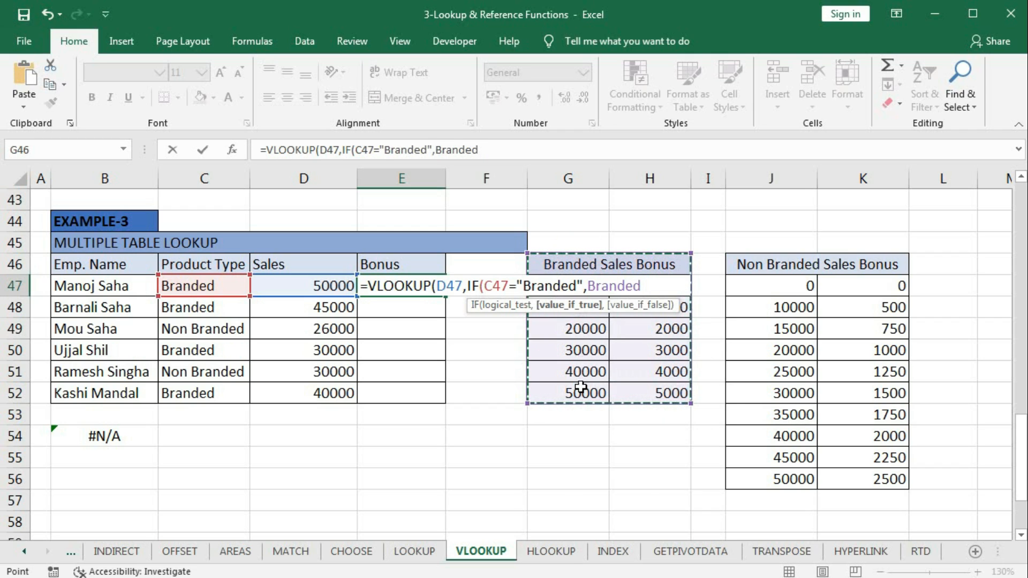
type(",")
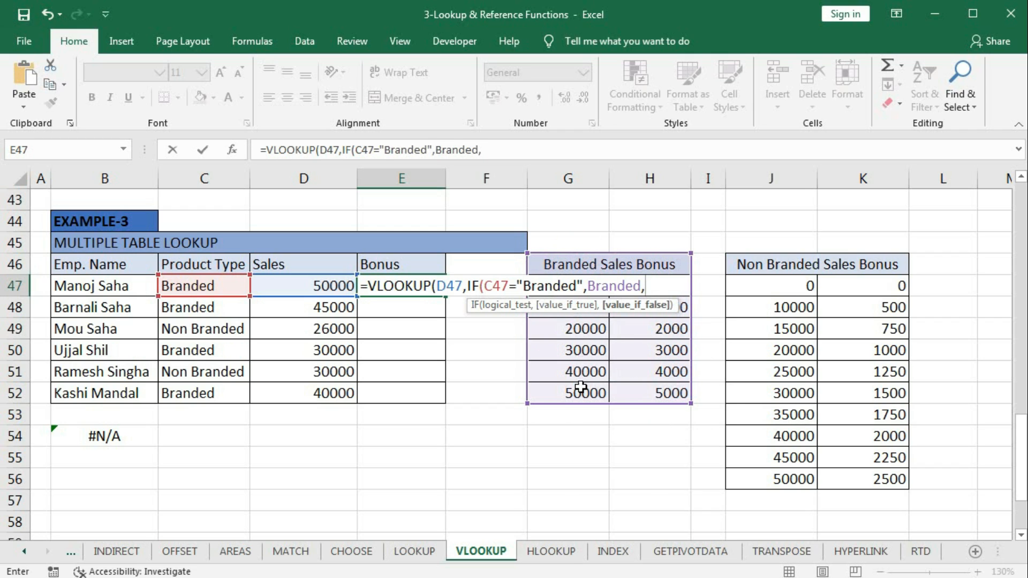
left_click_drag(797, 264, 809, 470)
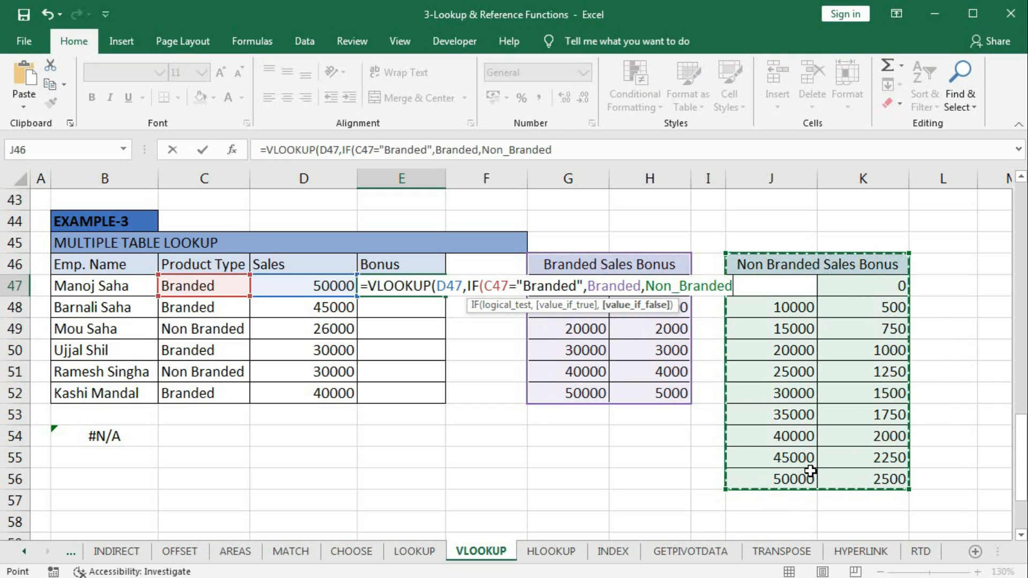
type(")")
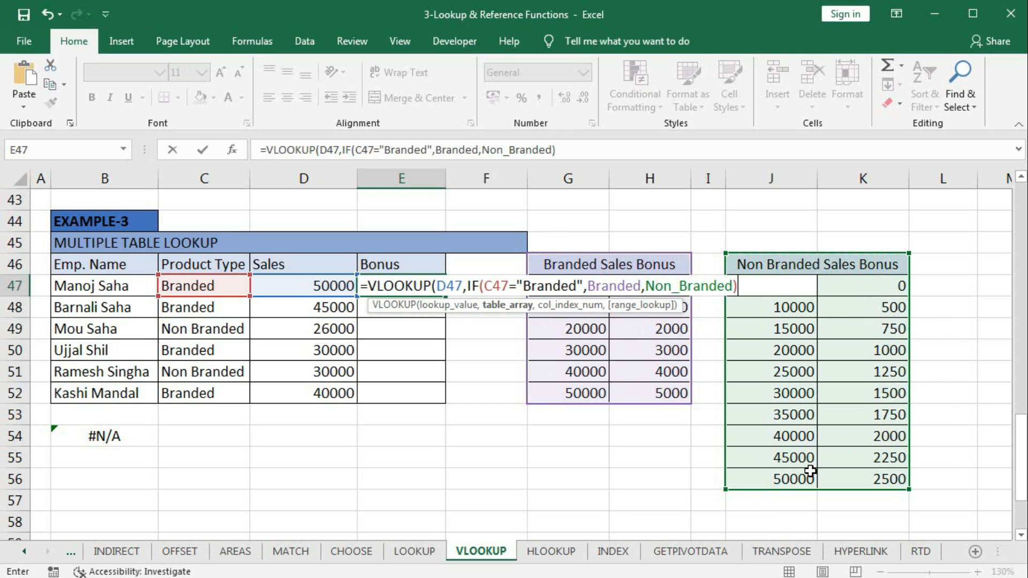
left_click(497, 311)
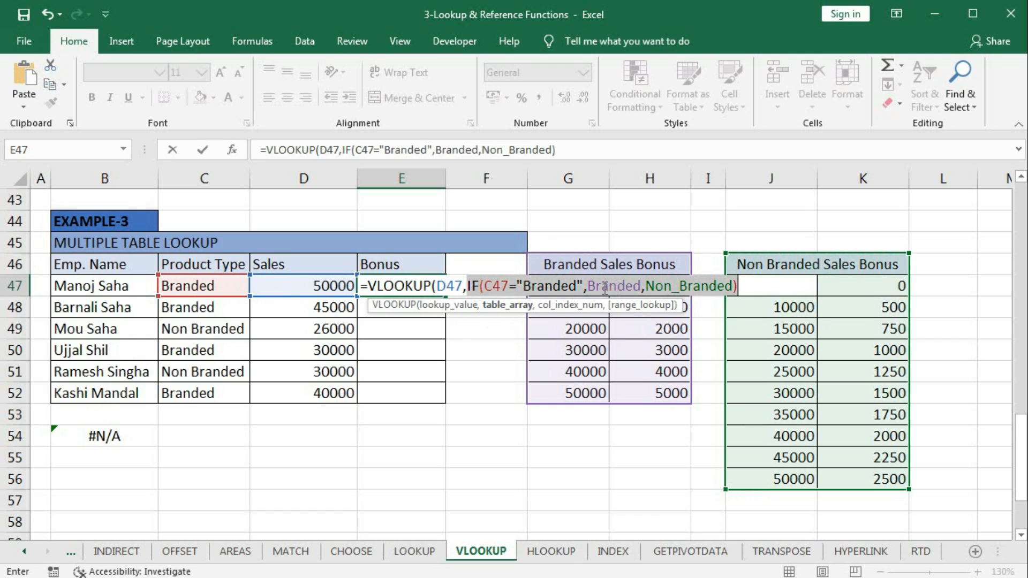
Preview the IF array with F9, undo, then finish with ,2,0) so E47 returns 5000.
key("F9")
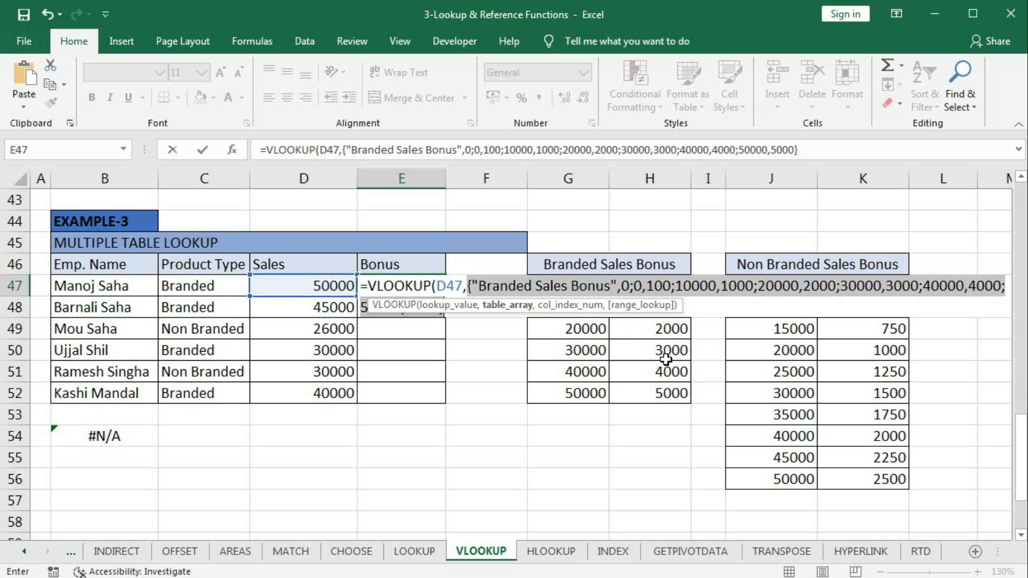
key("ctrl+z")
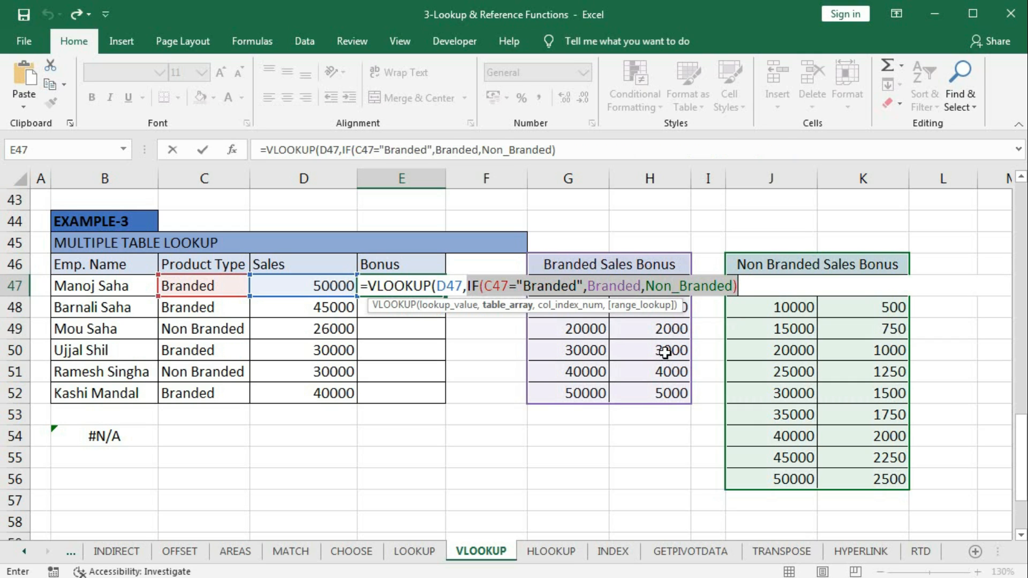
left_click(744, 286)
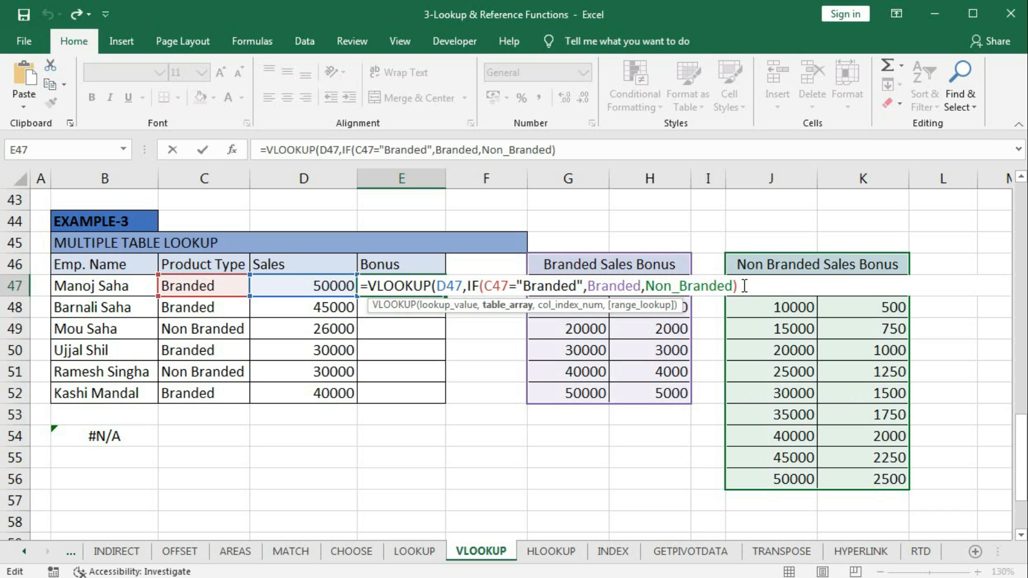
type(",")
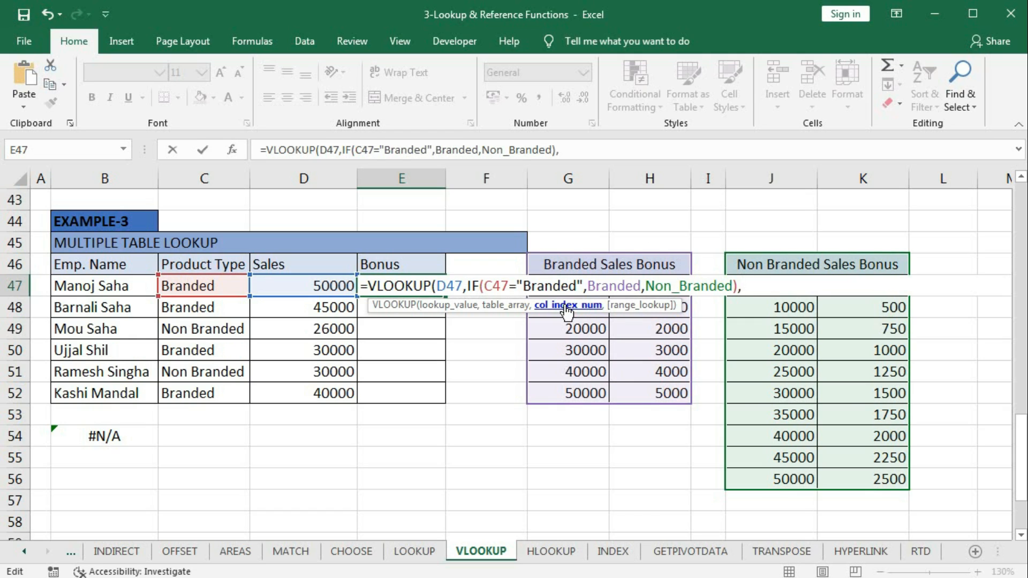
type("2")
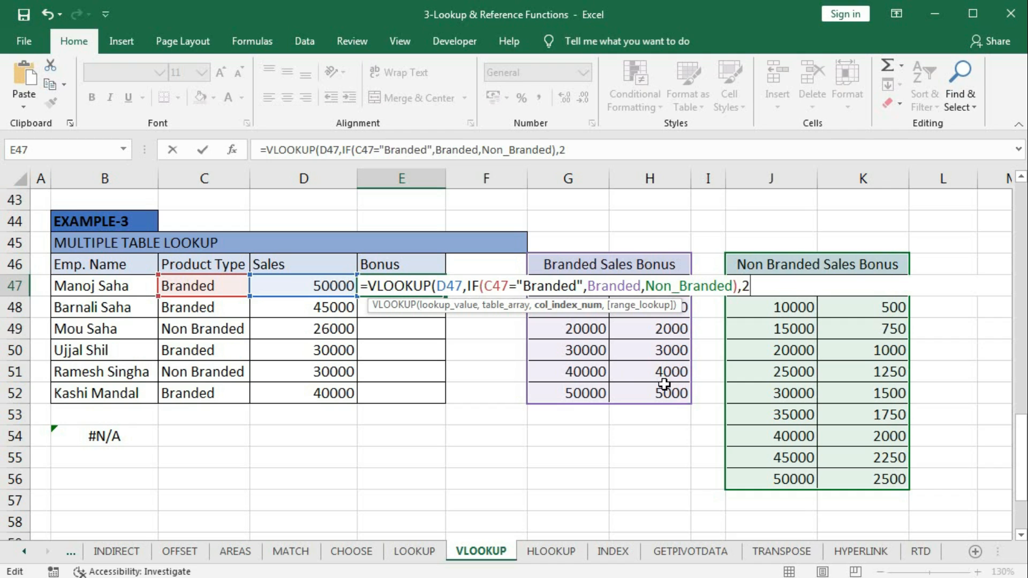
type(",0")
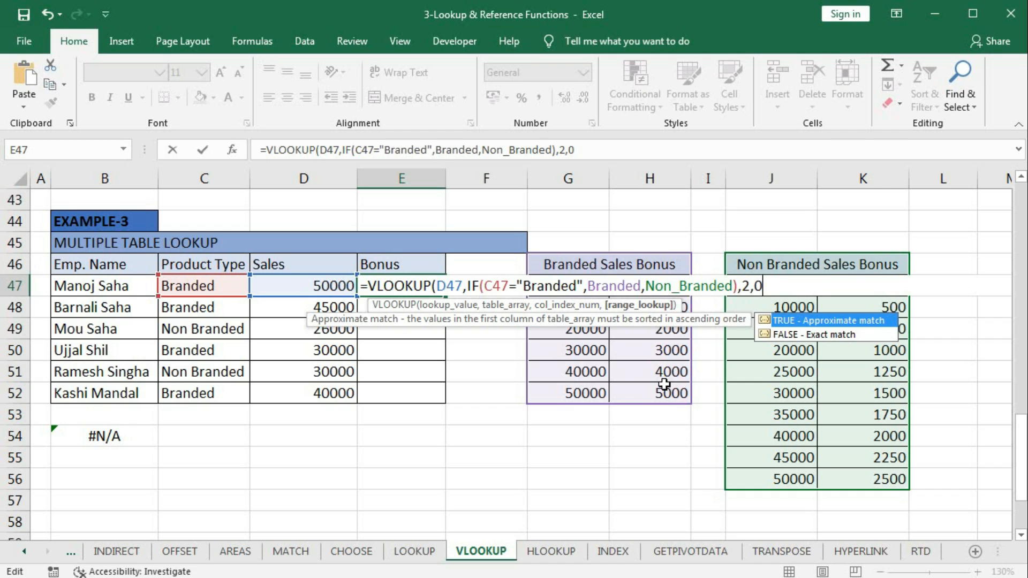
type(")")
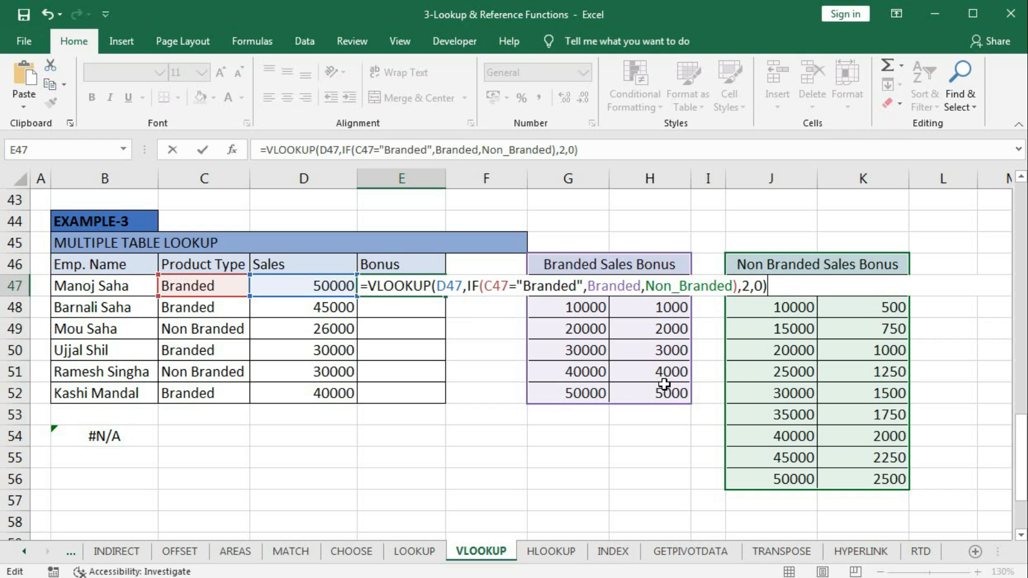
key("Return")
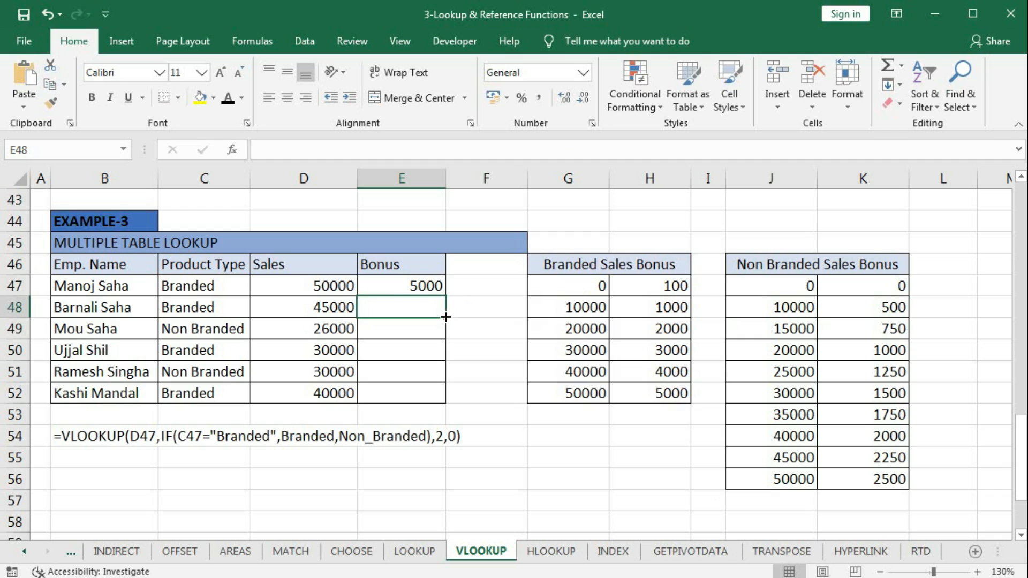
Fill the E47 bonus formula down to E52 and open E48's #N/A formula to inspect it.
left_click(427, 284)
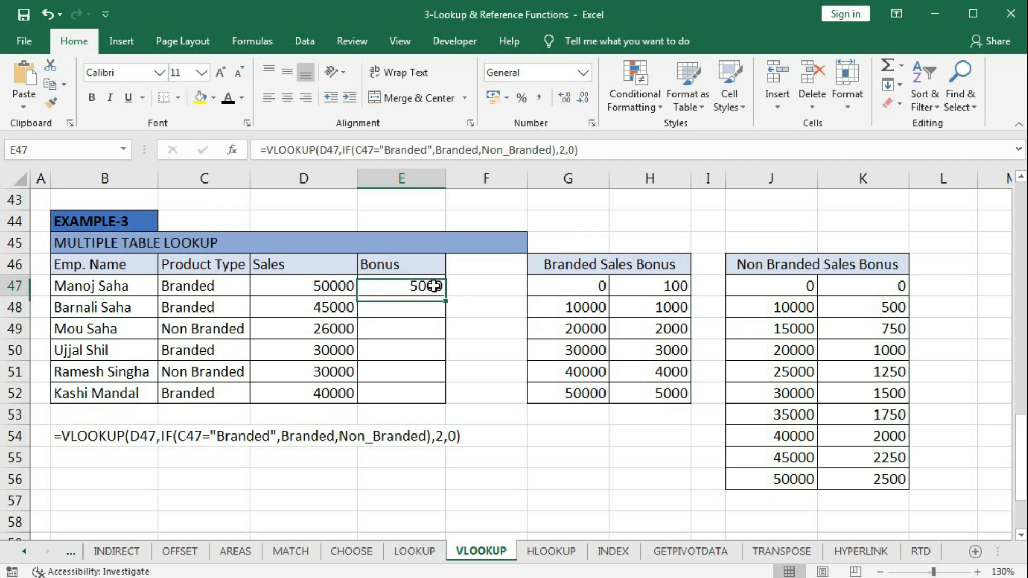
left_click_drag(445, 296, 438, 399)
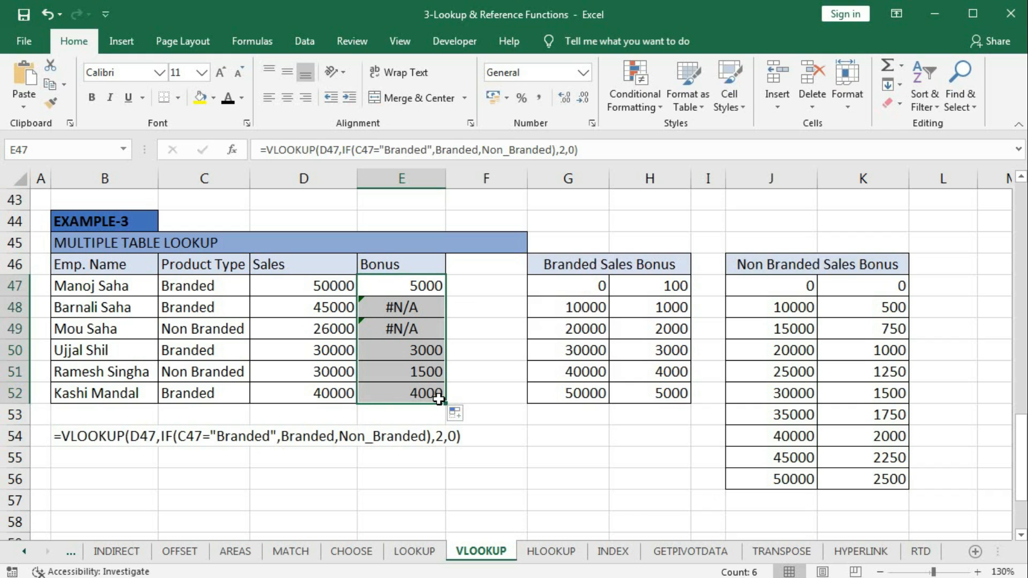
left_click(411, 306)
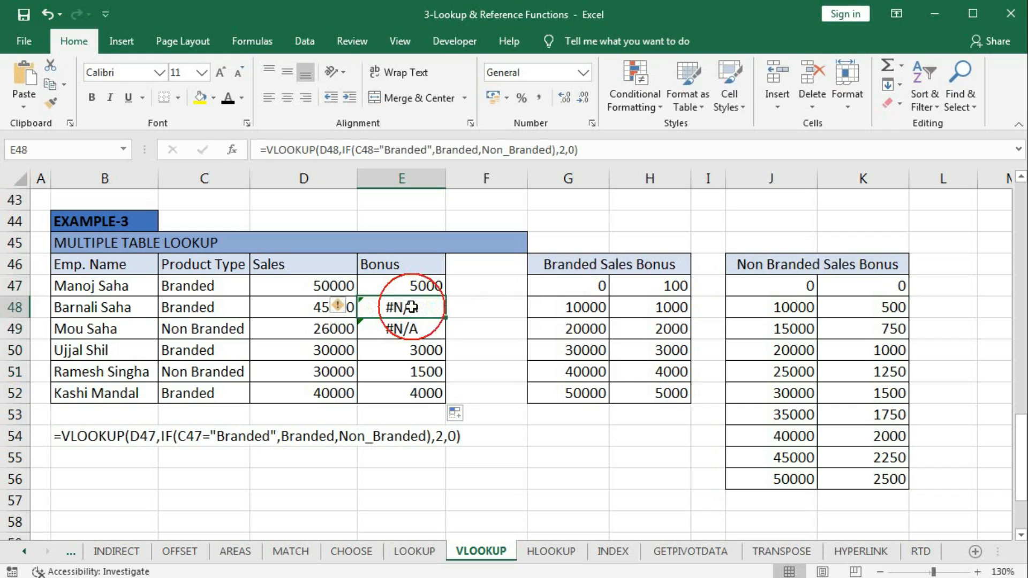
double_click(411, 307)
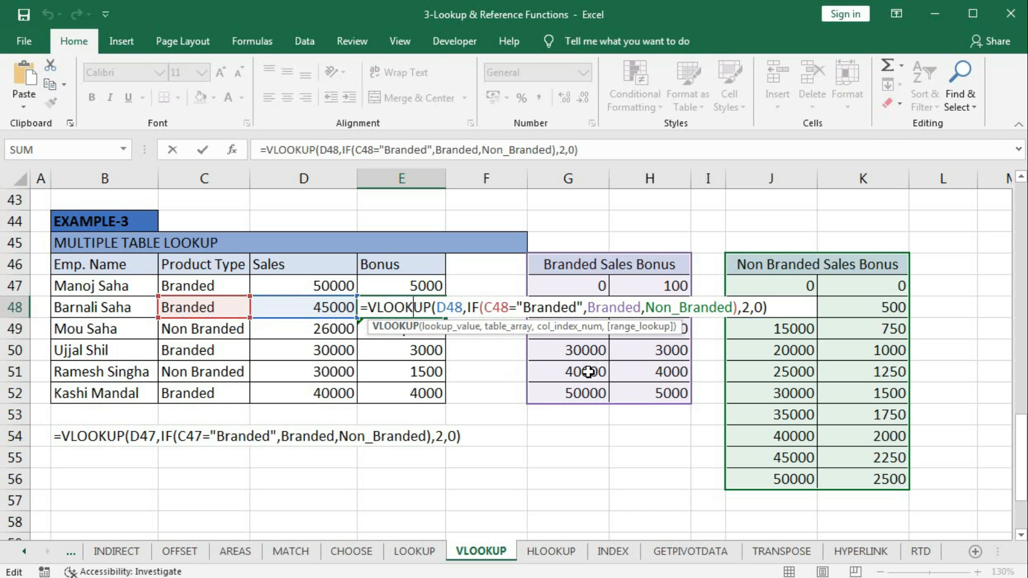
Change E47's final match argument from 0 to 1 for approximate matching.
left_click(762, 308)
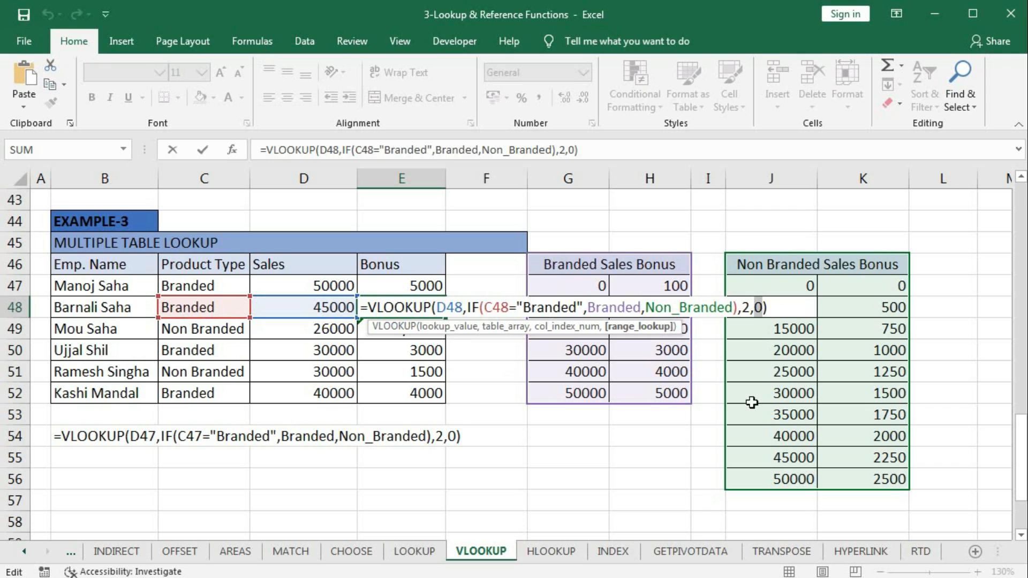
left_click(337, 306)
double_click(416, 285)
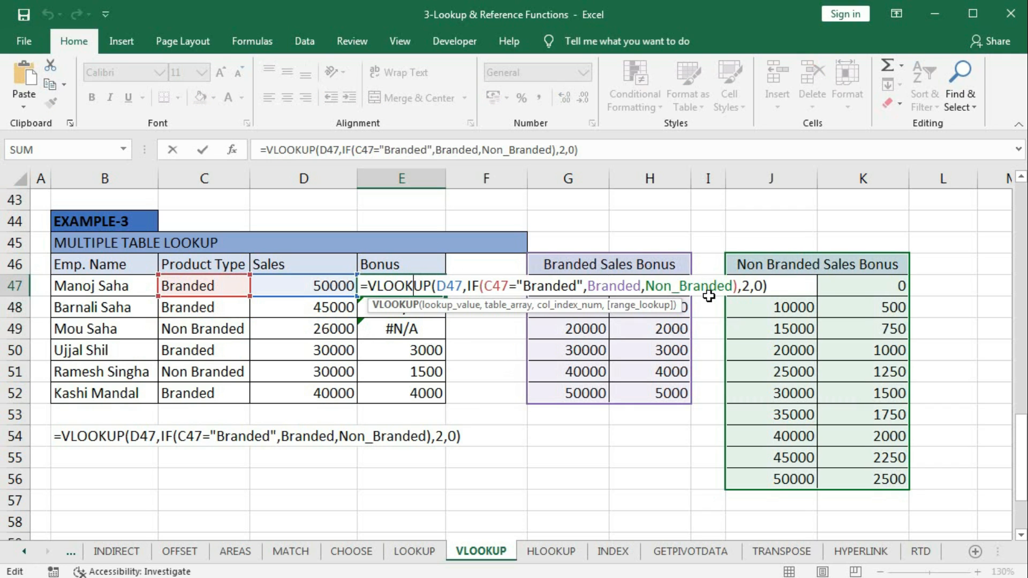
left_click(762, 287)
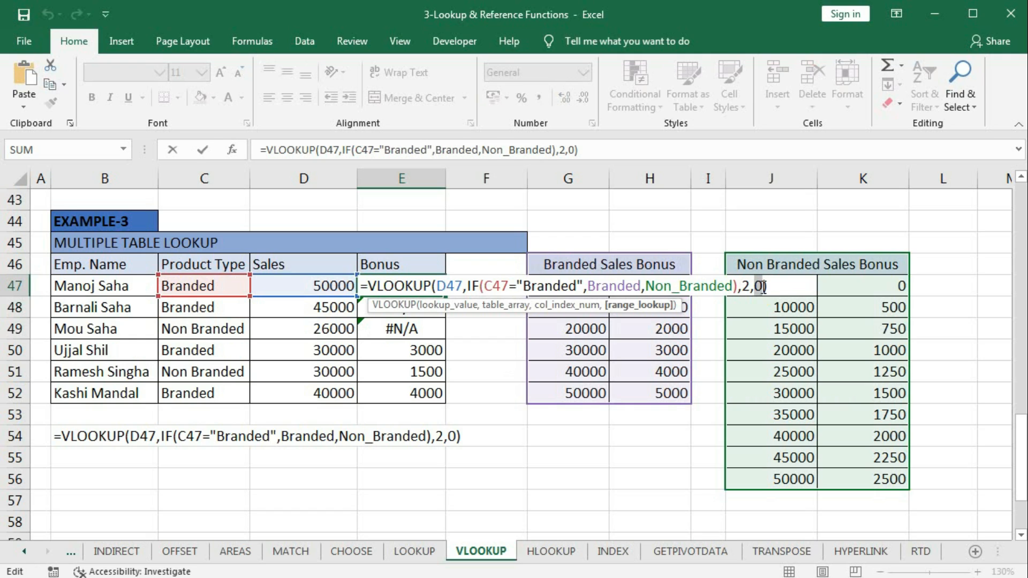
type("1")
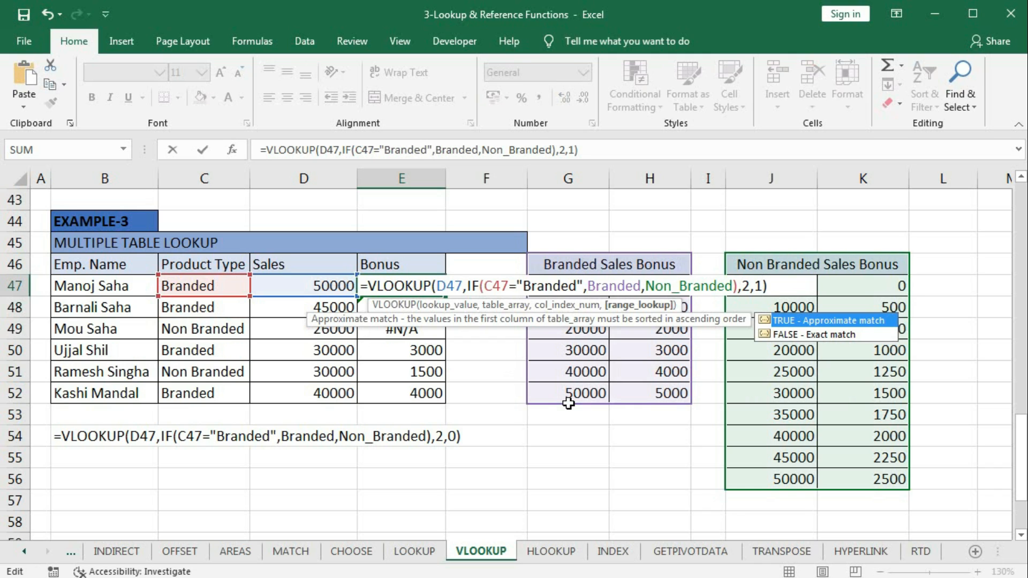
type("1")
key("BackSpace")
key("Return")
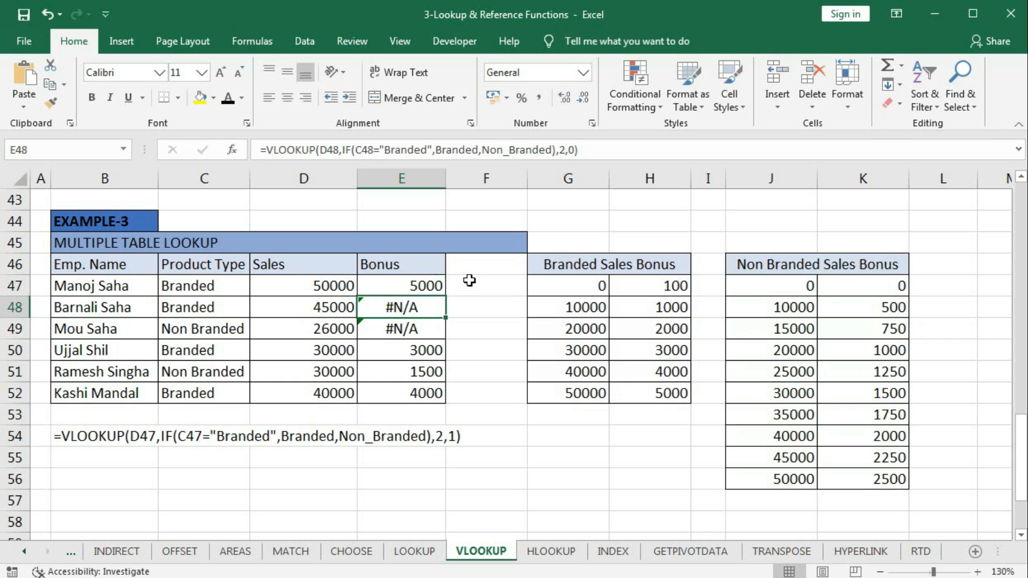
left_click(437, 293)
Fill the approximate-match formula to E52 and verify E49's 1250 bonus against the 25000 Non Branded tier.
double_click(445, 297)
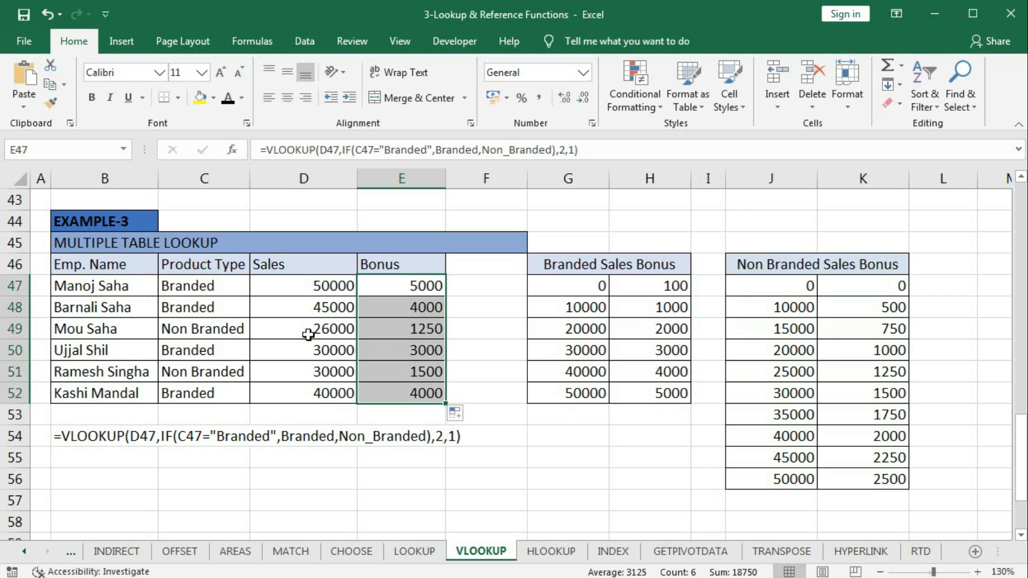
left_click(781, 373)
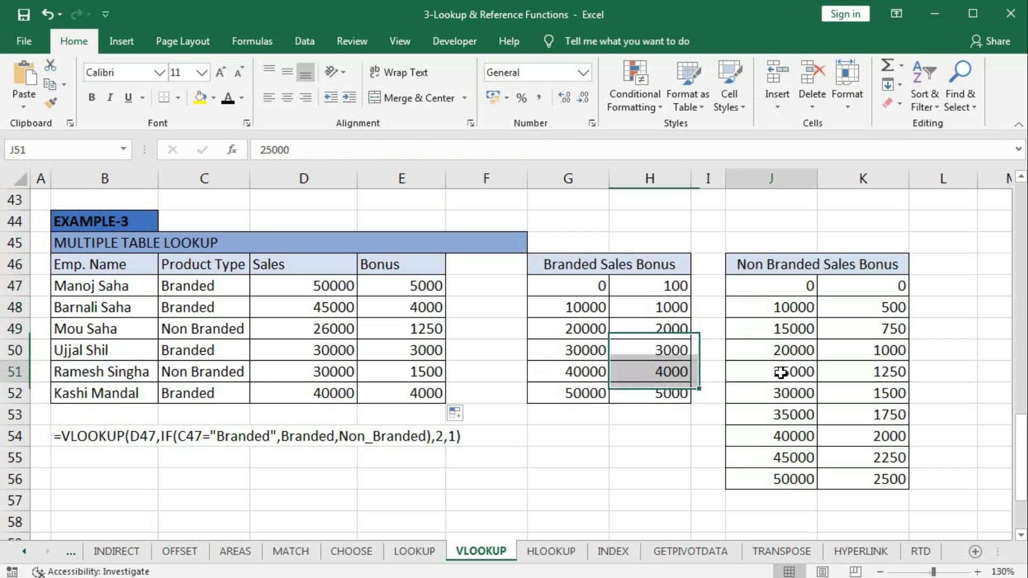
left_click(788, 397)
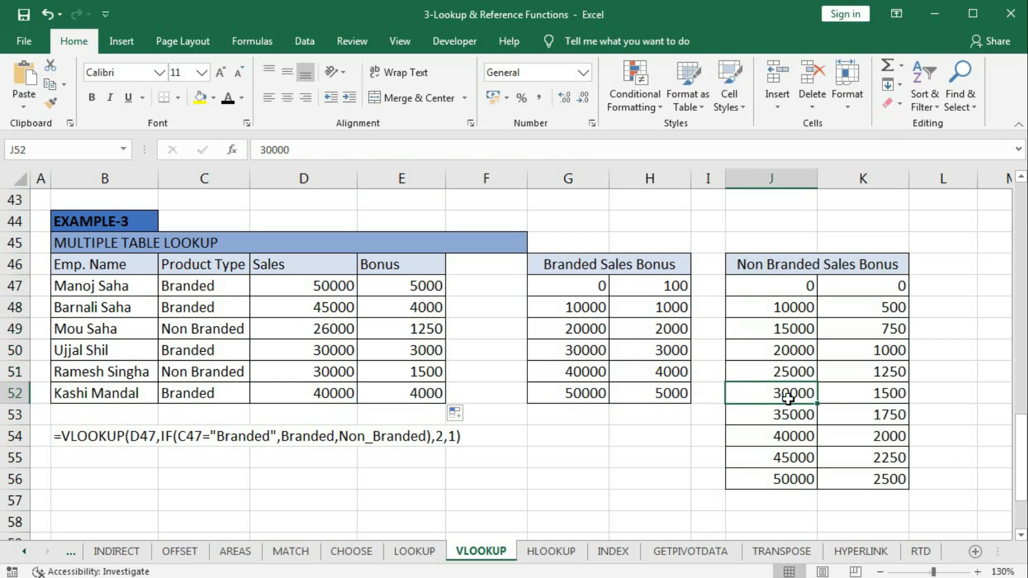
left_click(885, 377)
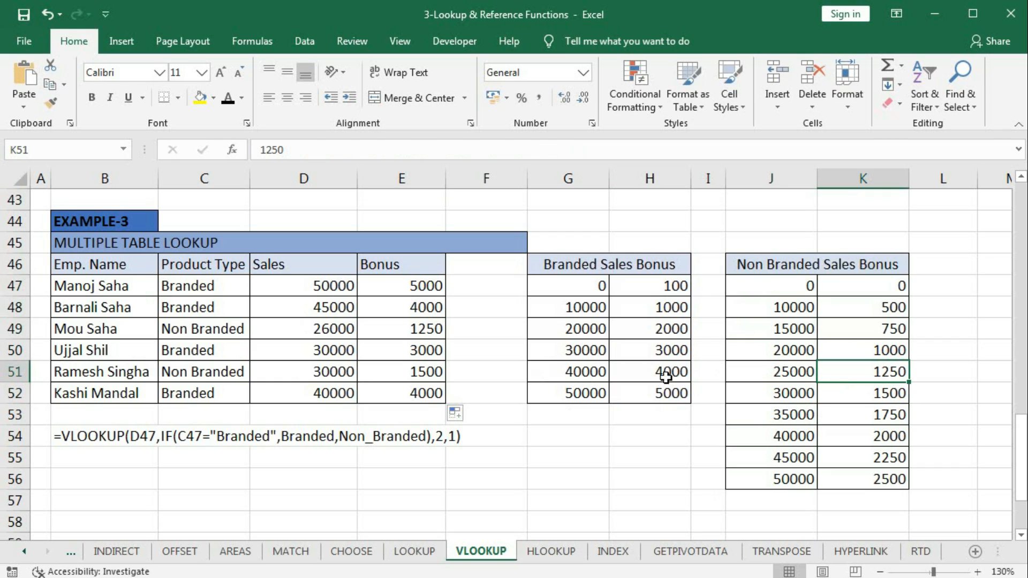
left_click(429, 332)
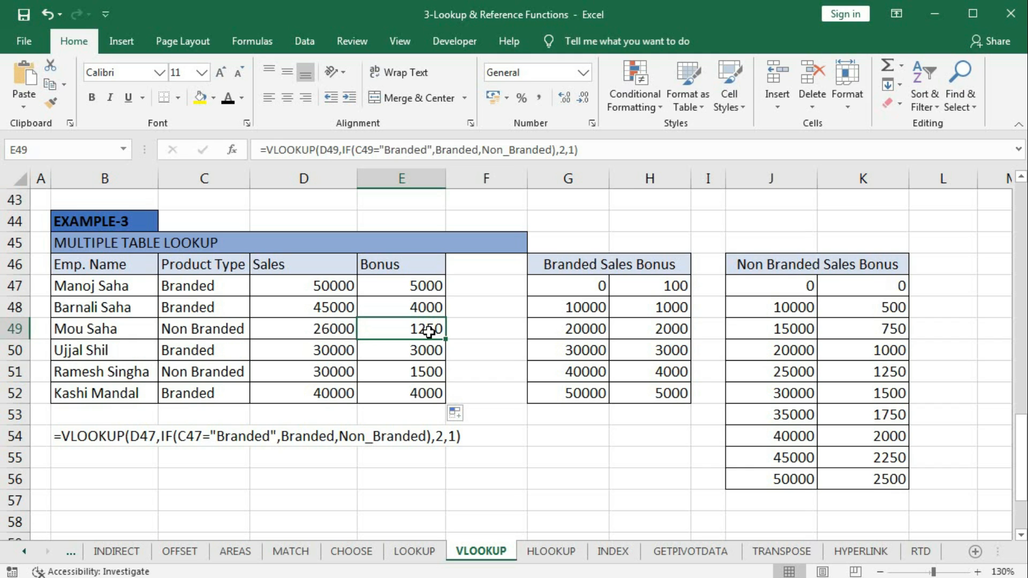
scroll(407, 377, "up", 14)
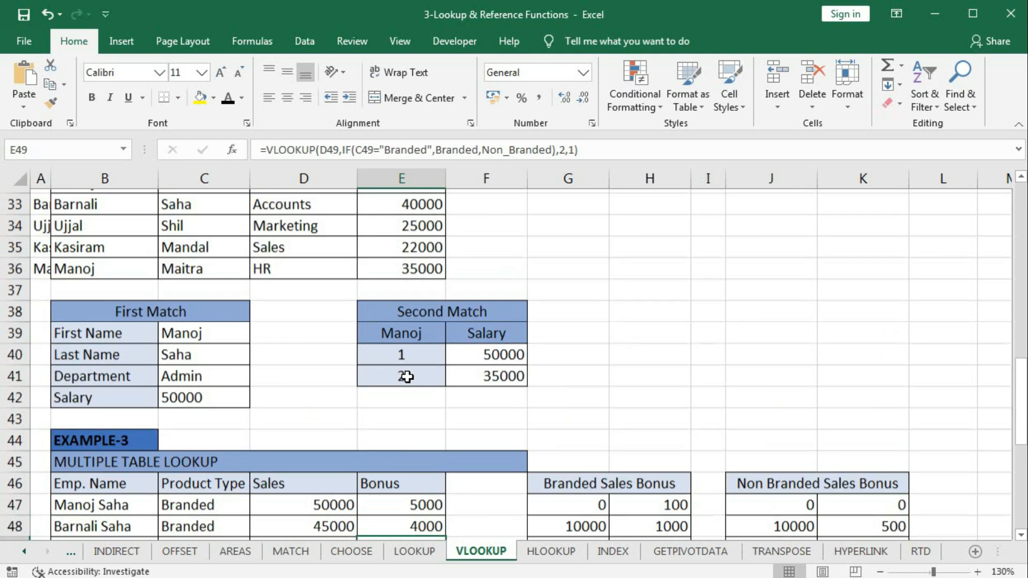